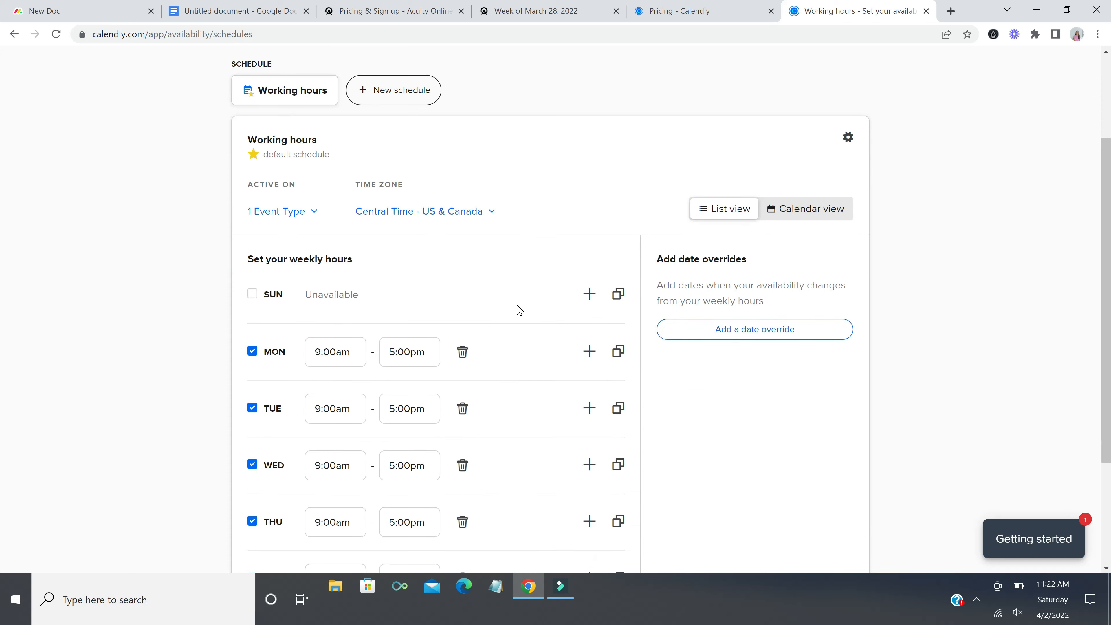
- Make Thursday unavailable in the Working hours schedule's weekly hours and make it available again
scroll(521, 283, "up", 2)
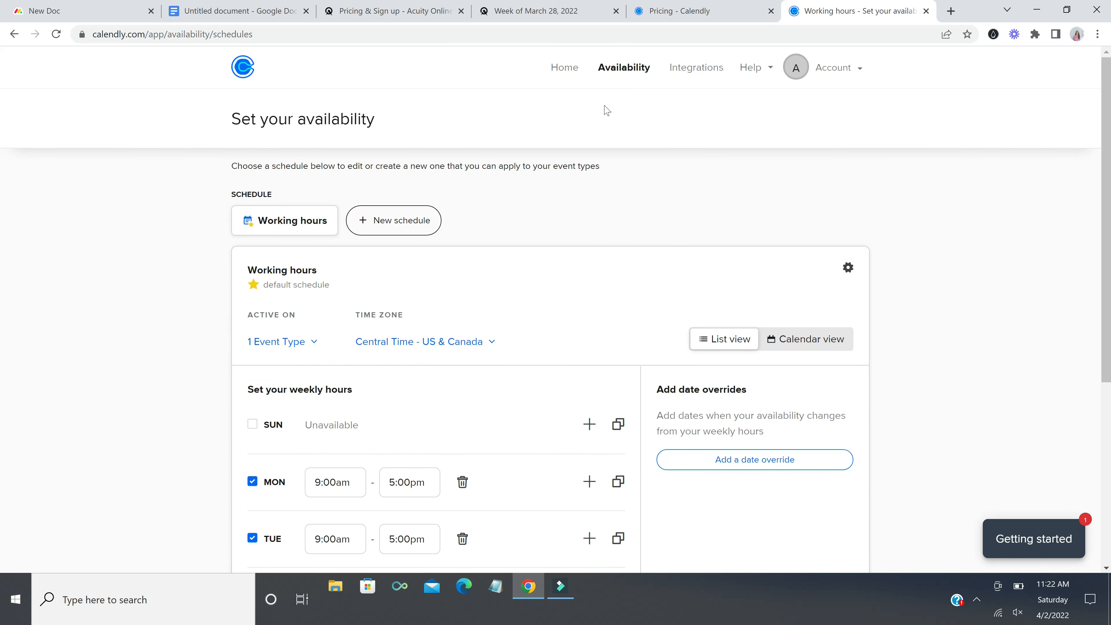
scroll(516, 290, "down", 1)
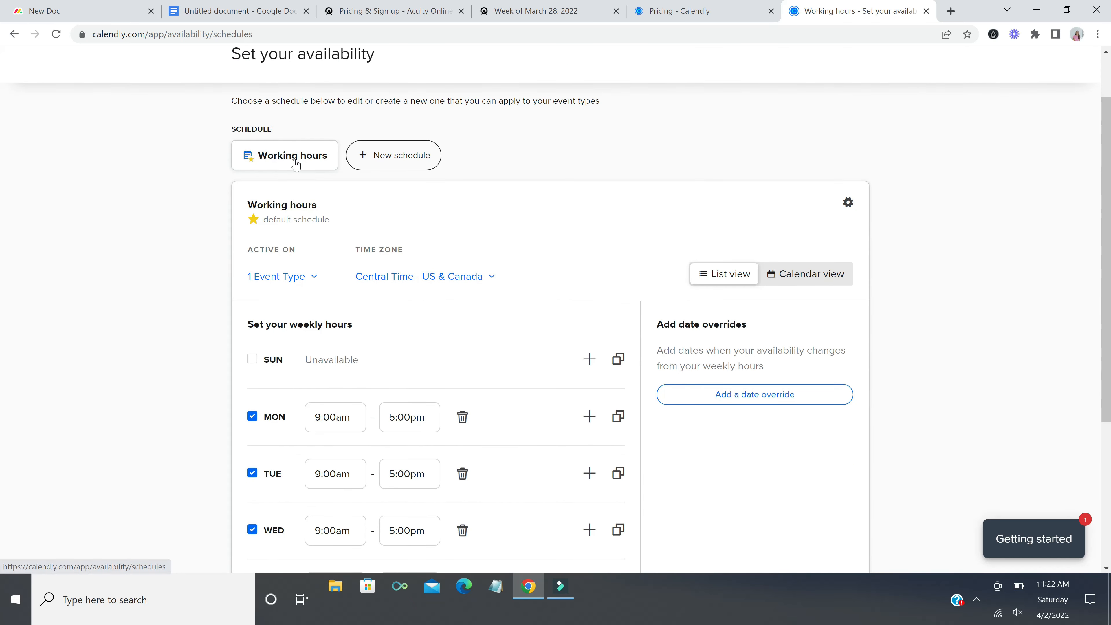
scroll(393, 297, "down", 1)
scroll(416, 303, "down", 1)
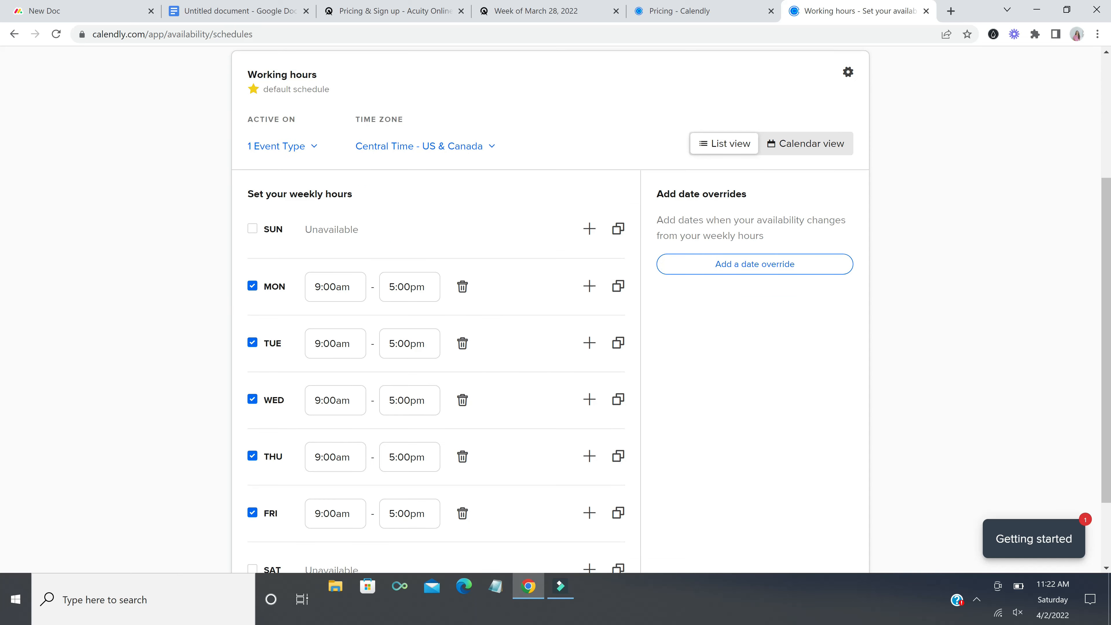
scroll(271, 347, "down", 1)
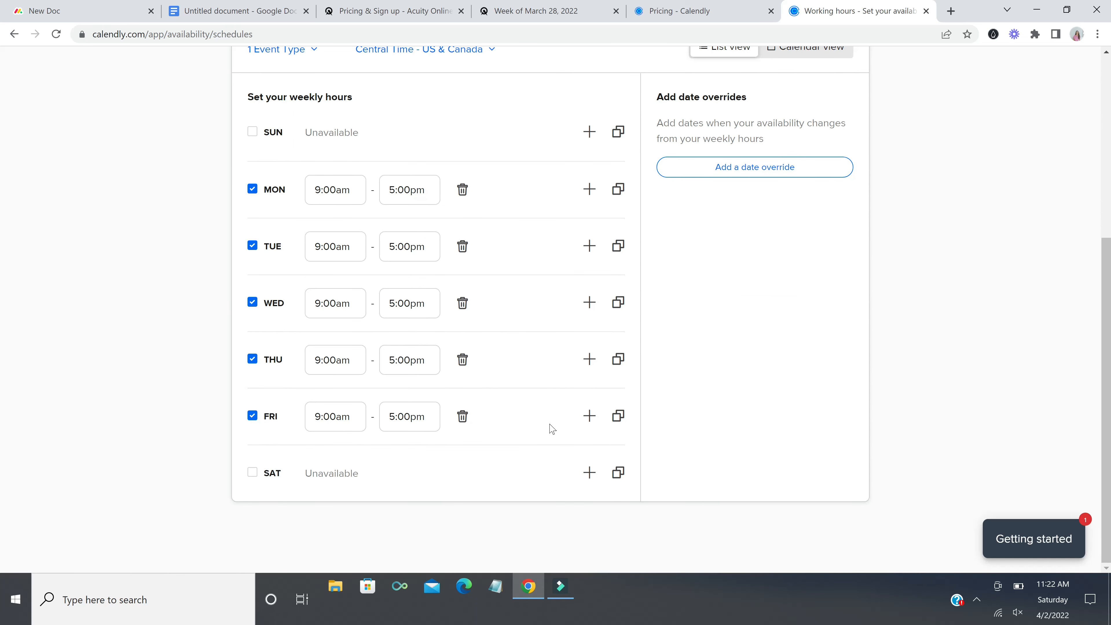
left_click(253, 360)
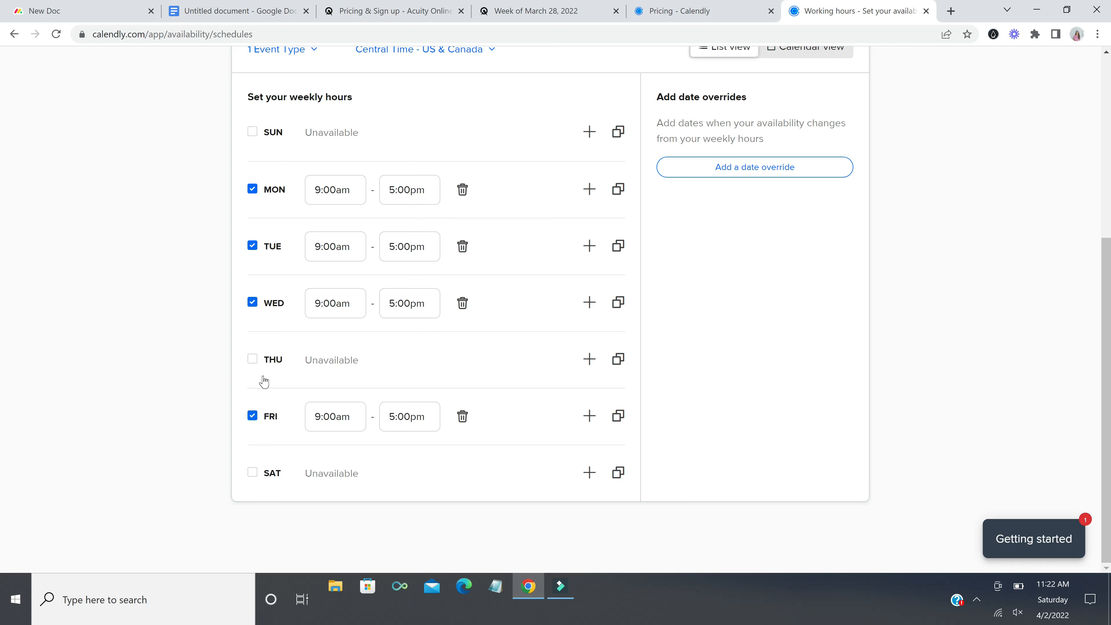
left_click(252, 361)
- Add a second Thursday time interval and set the first interval's end time to 12:00pm
scroll(530, 364, "up", 1)
scroll(530, 364, "down", 1)
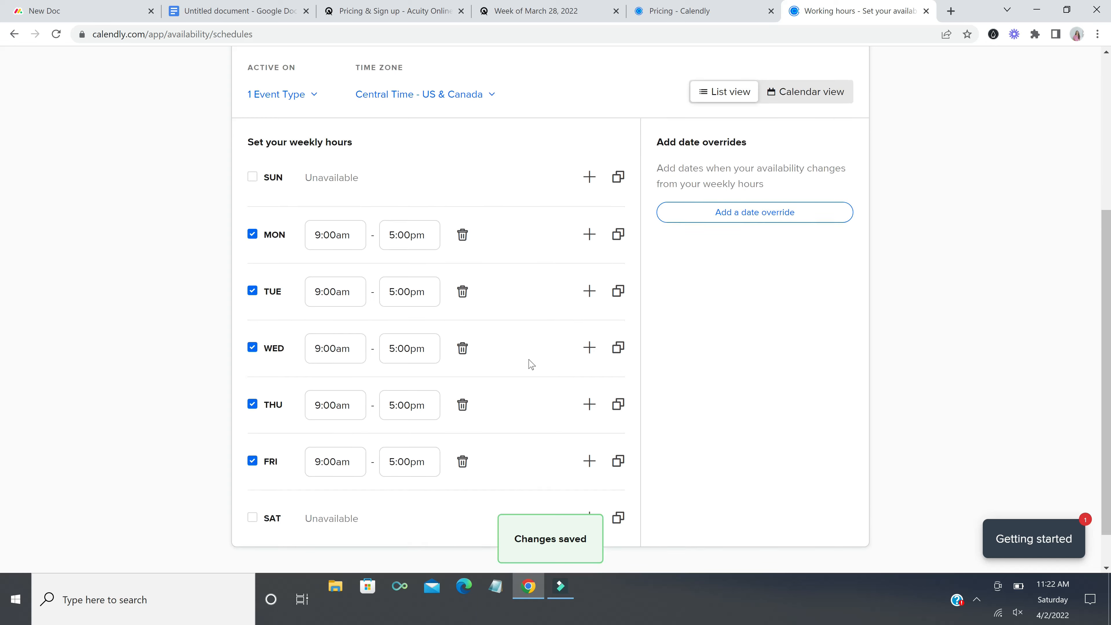
left_click(590, 359)
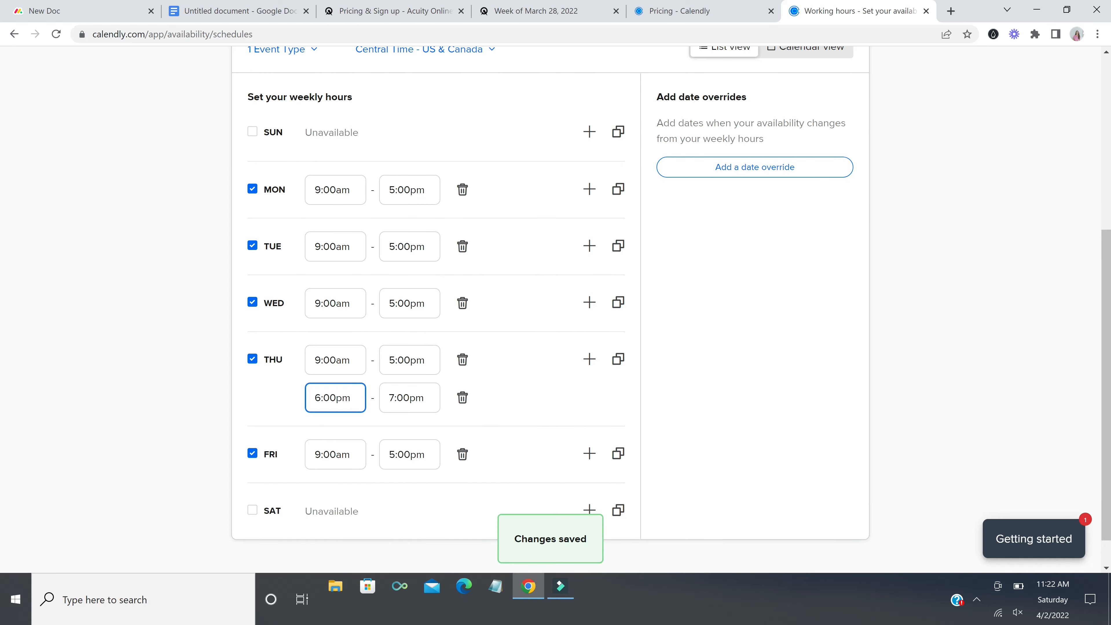
left_click(424, 360)
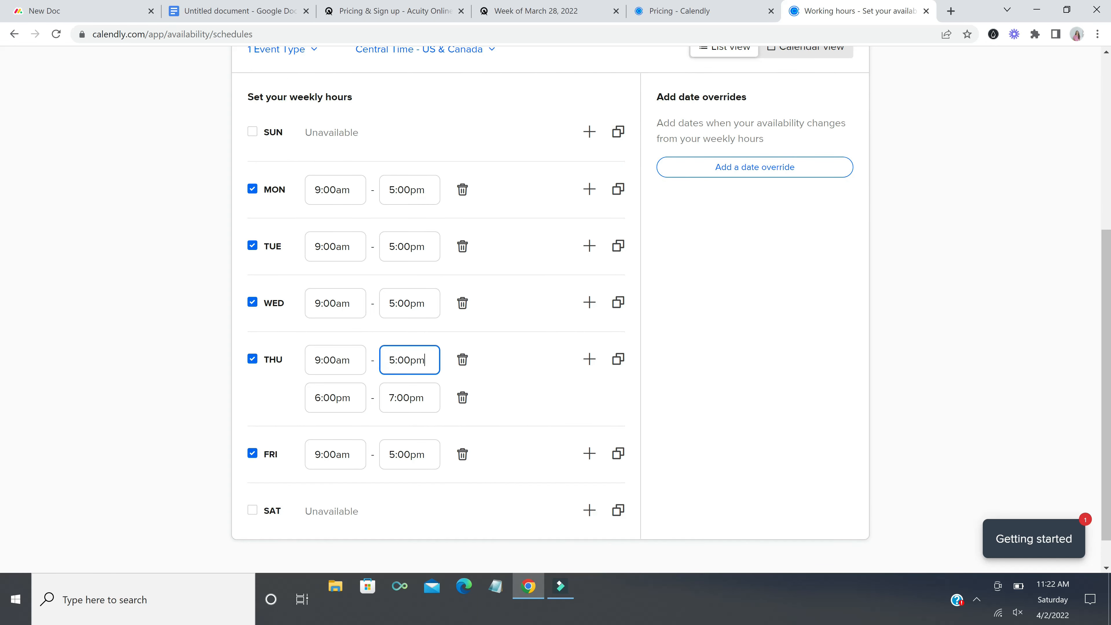
key("BackSpace")
key("BackSpace")
key("BackSpace")
key("BackSpace")
key("BackSpace")
key("BackSpace")
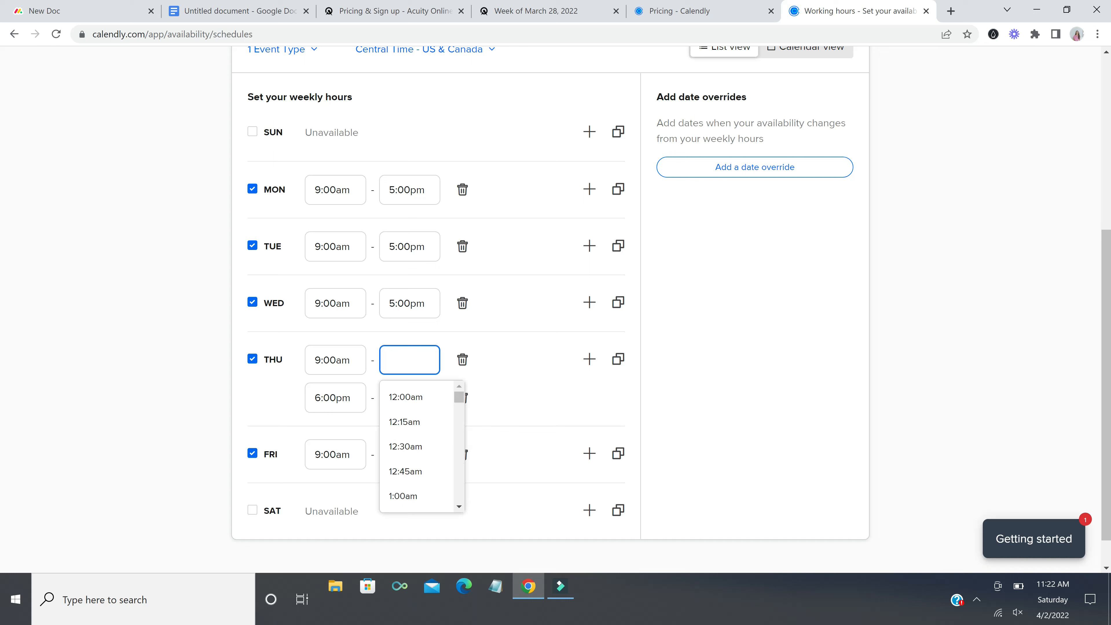
type("12")
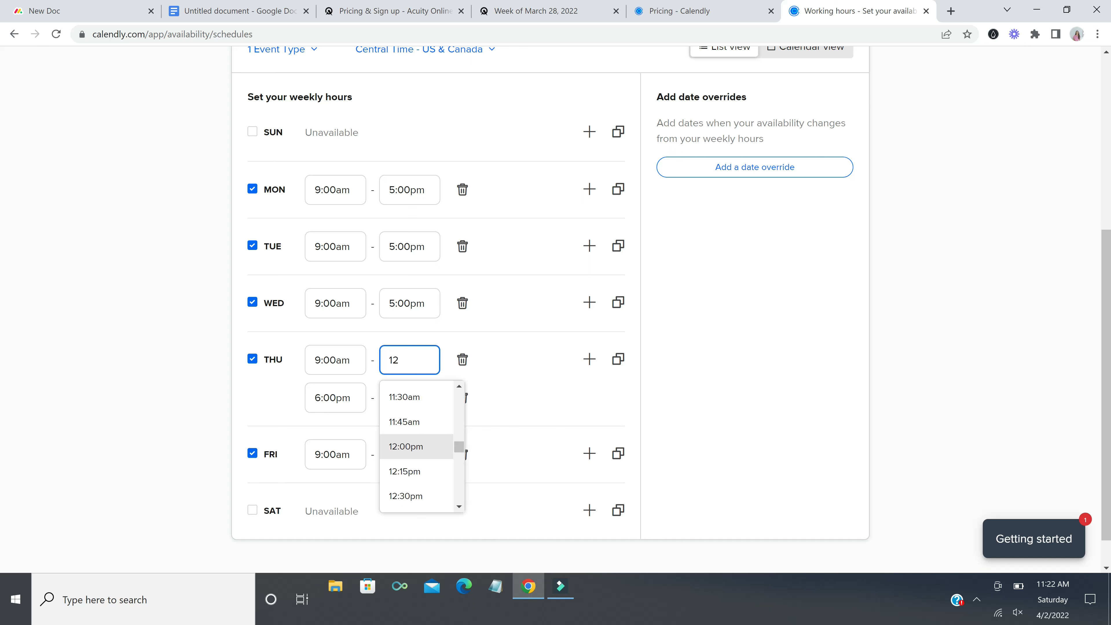
key("Tab")
- Set the second Thursday interval to run from 2:00pm to 5:00pm
key("Tab")
key("BackSpace")
key("BackSpace")
key("BackSpace")
key("BackSpace")
key("BackSpace")
key("BackSpace")
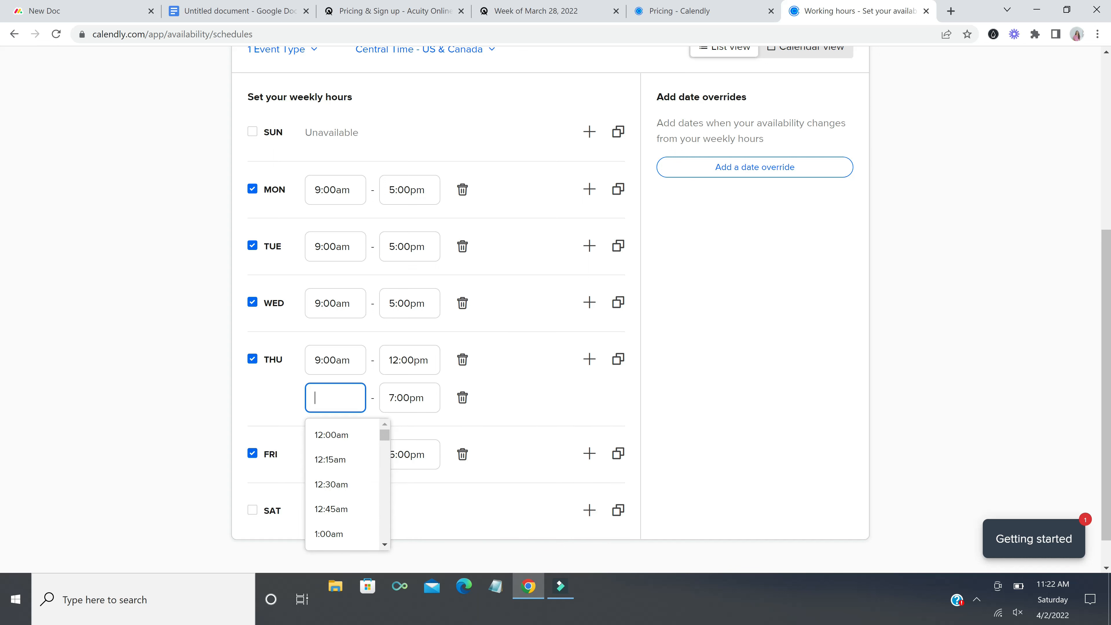
type("2p")
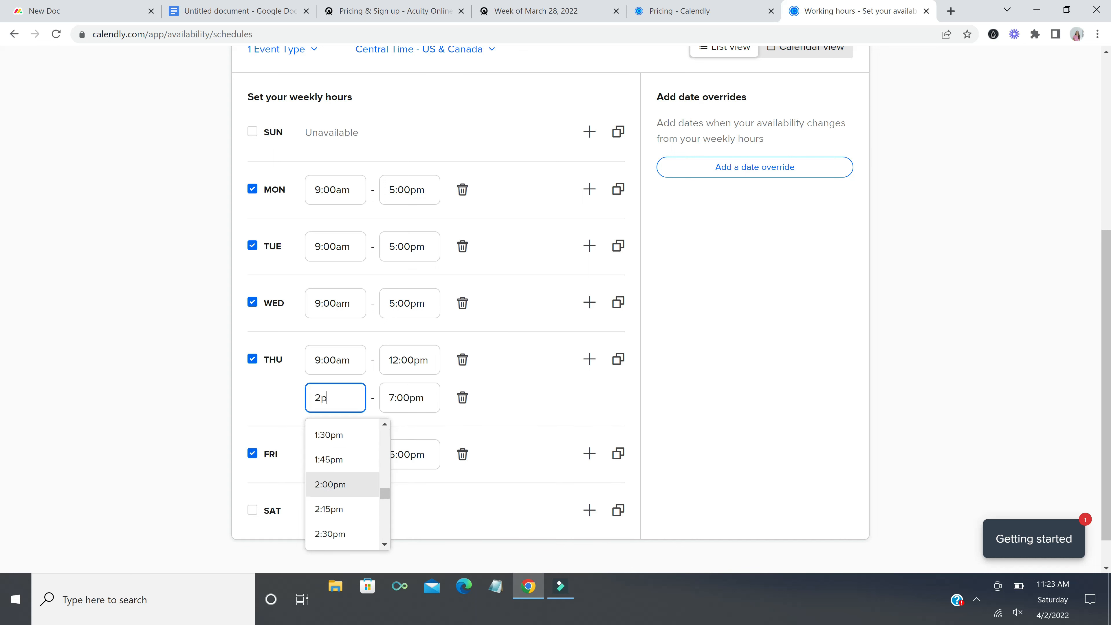
key("Tab")
type("5p")
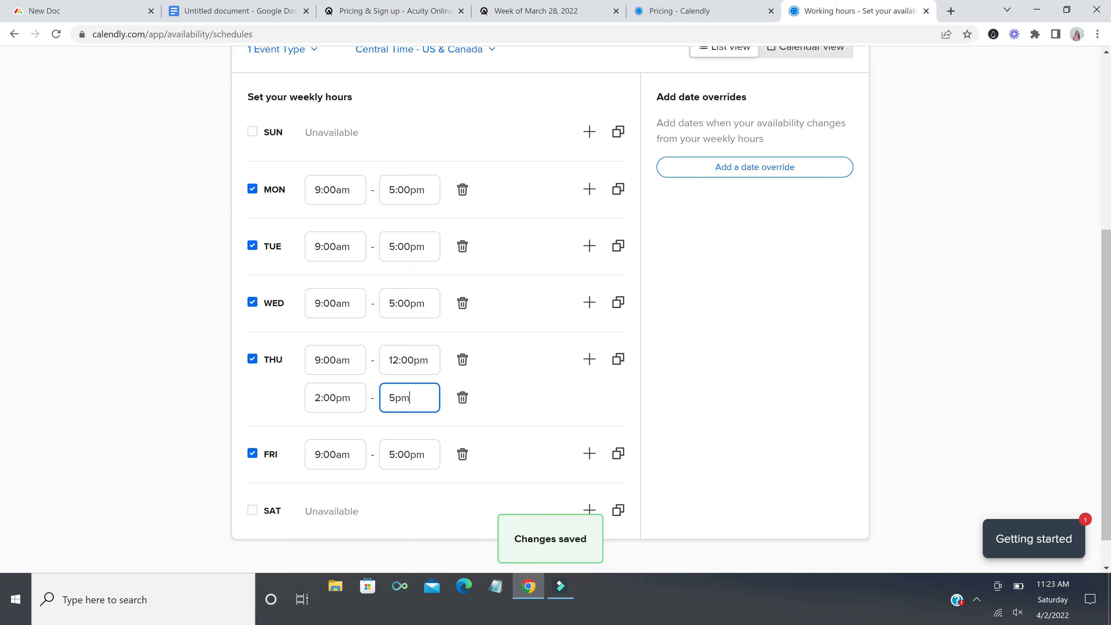
key("Tab")
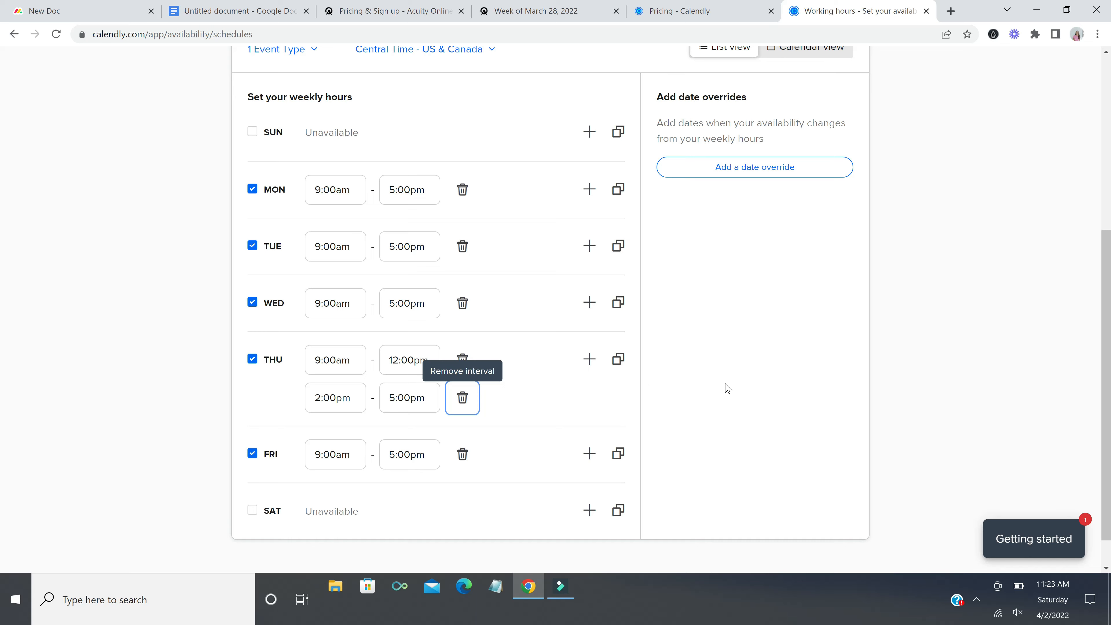
- Open the form for a new availability schedule and cancel it without creating one
scroll(728, 388, "up", 7)
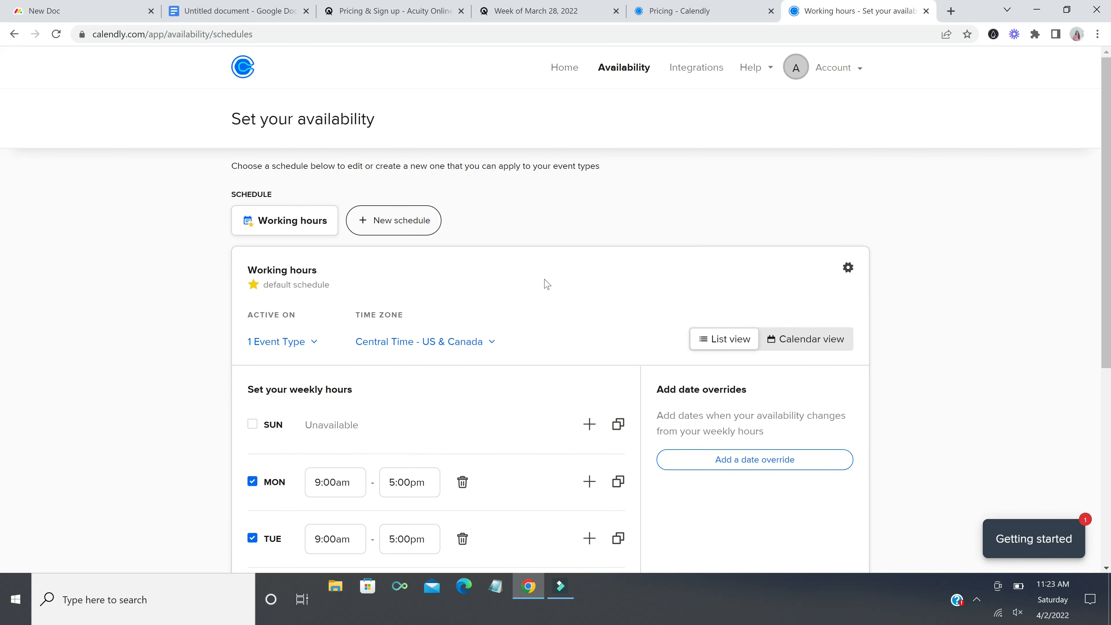
left_click(389, 223)
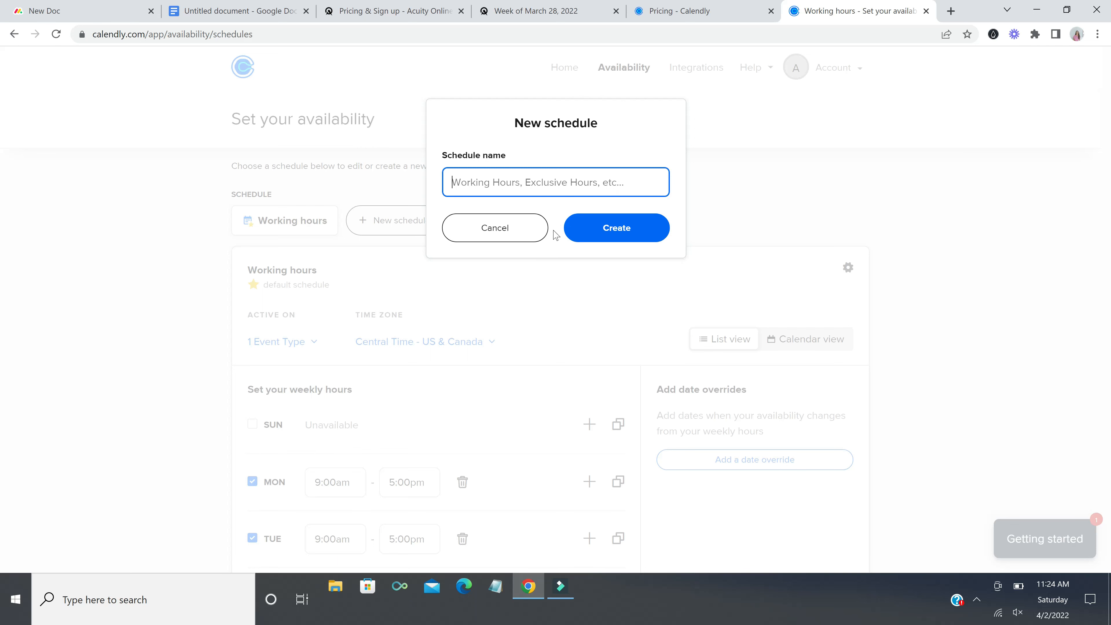
left_click(529, 233)
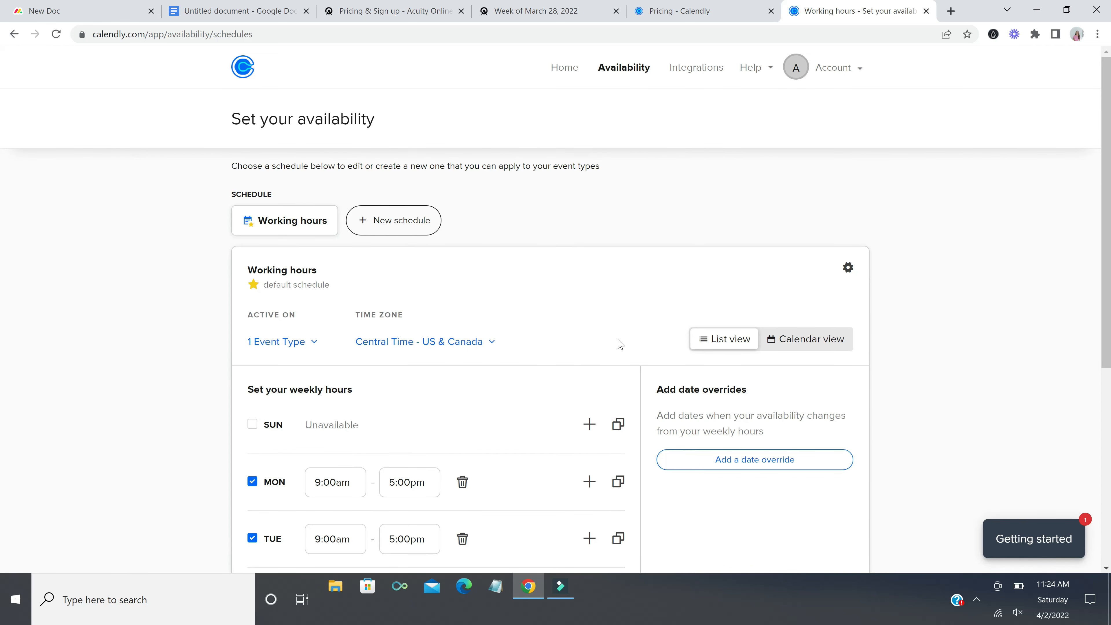
- Show the Working hours schedule in calendar view and look through the April 2022 availability
scroll(722, 324, "down", 1)
left_click(807, 275)
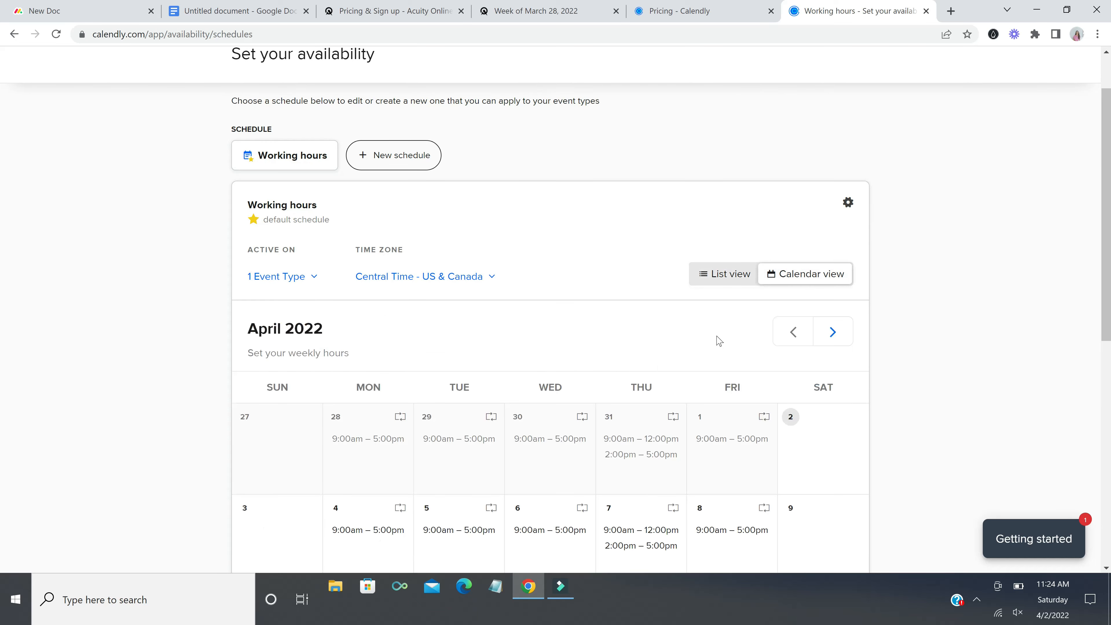
scroll(717, 341, "down", 4)
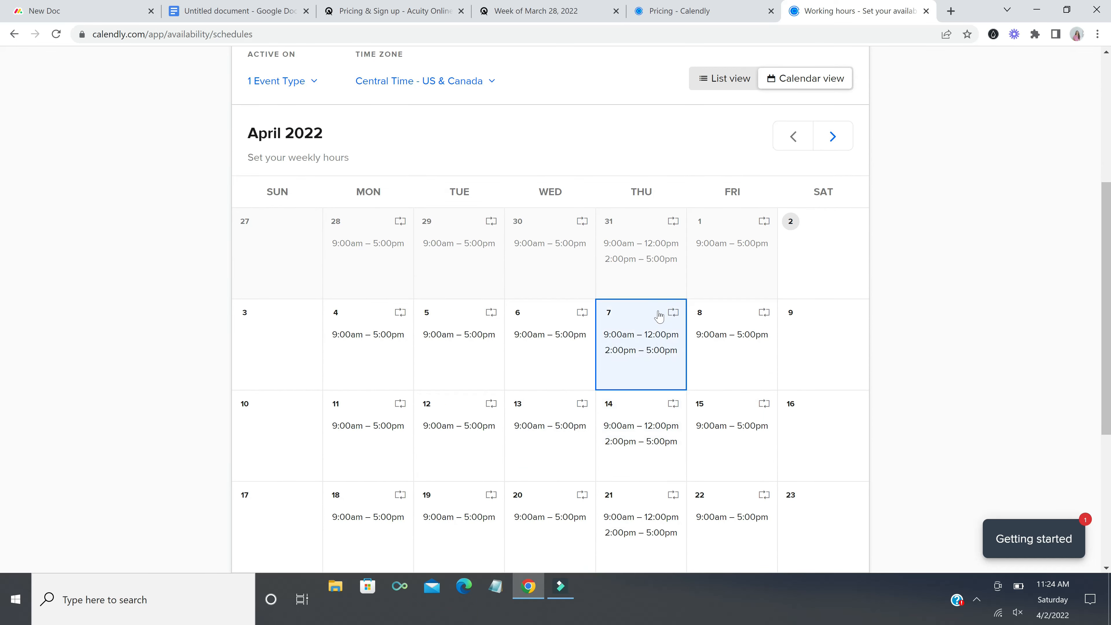
scroll(755, 307, "up", 5)
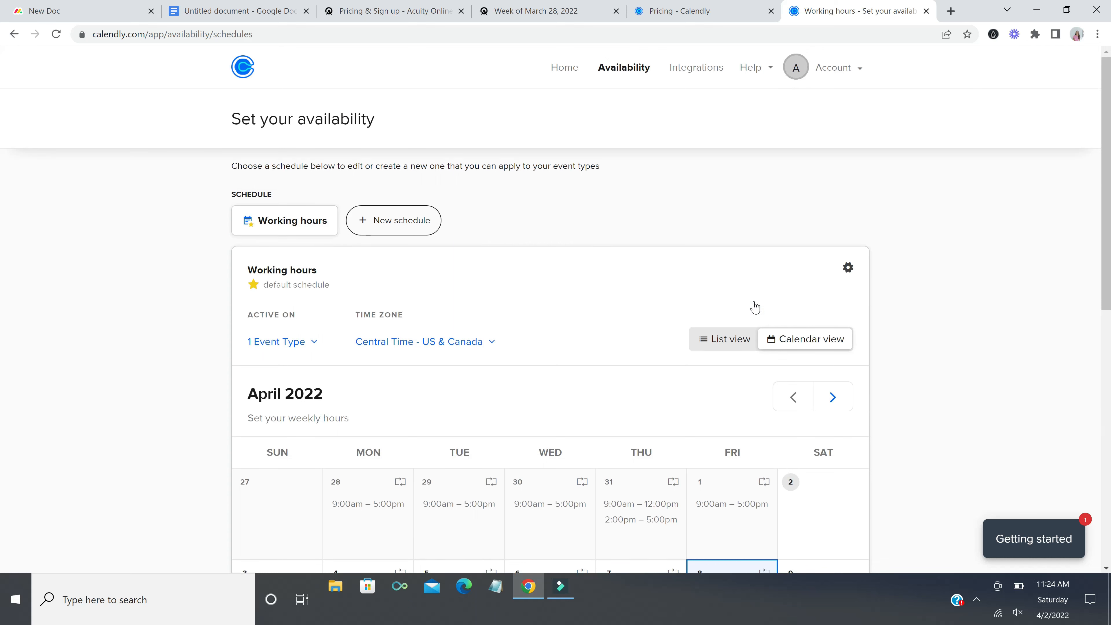
- Check the Stripe setup page among the integrations and return to the integrations list
left_click(700, 70)
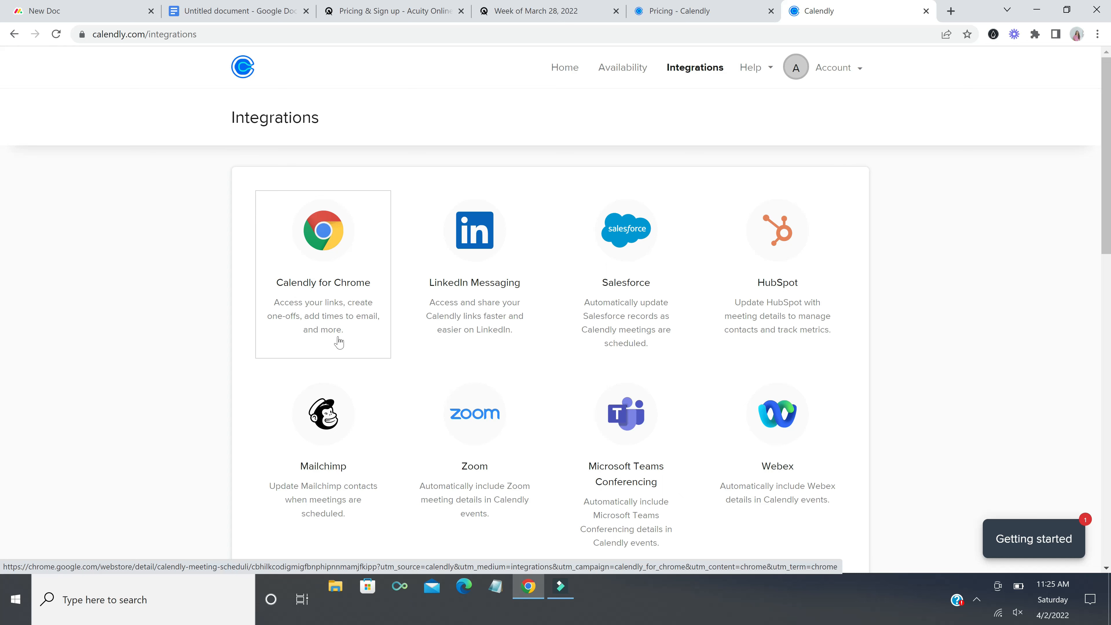
scroll(340, 343, "down", 10)
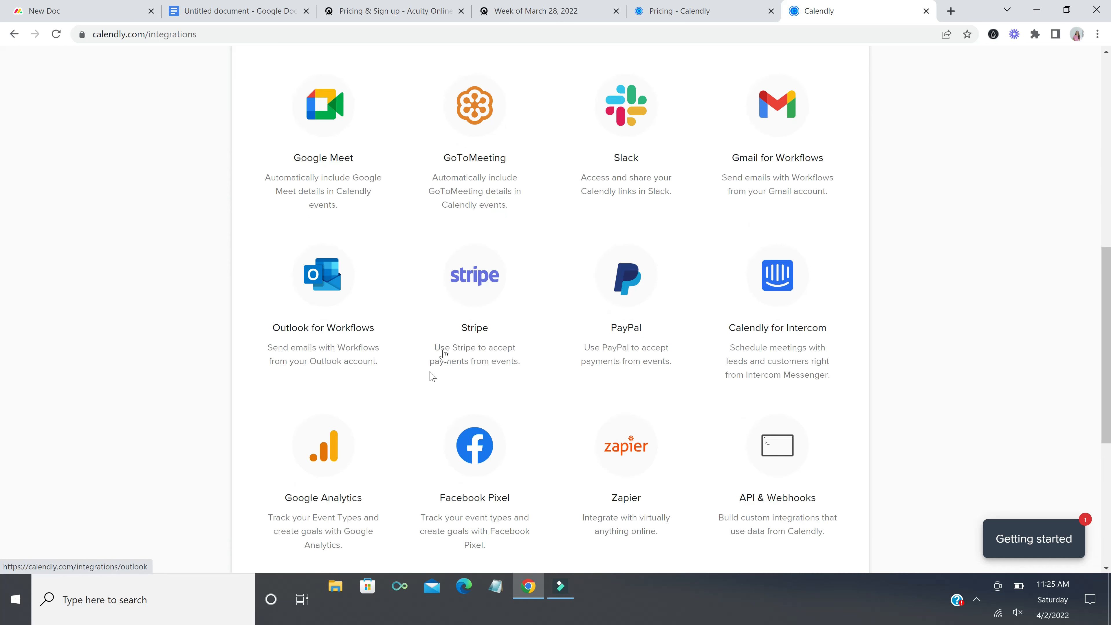
left_click(507, 355)
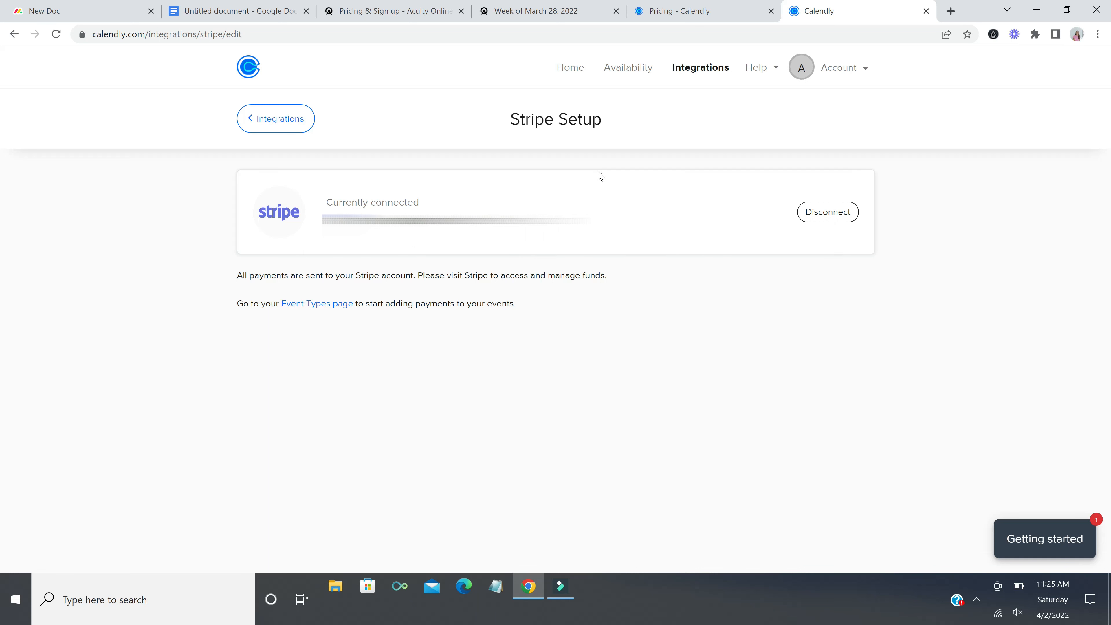
left_click(276, 129)
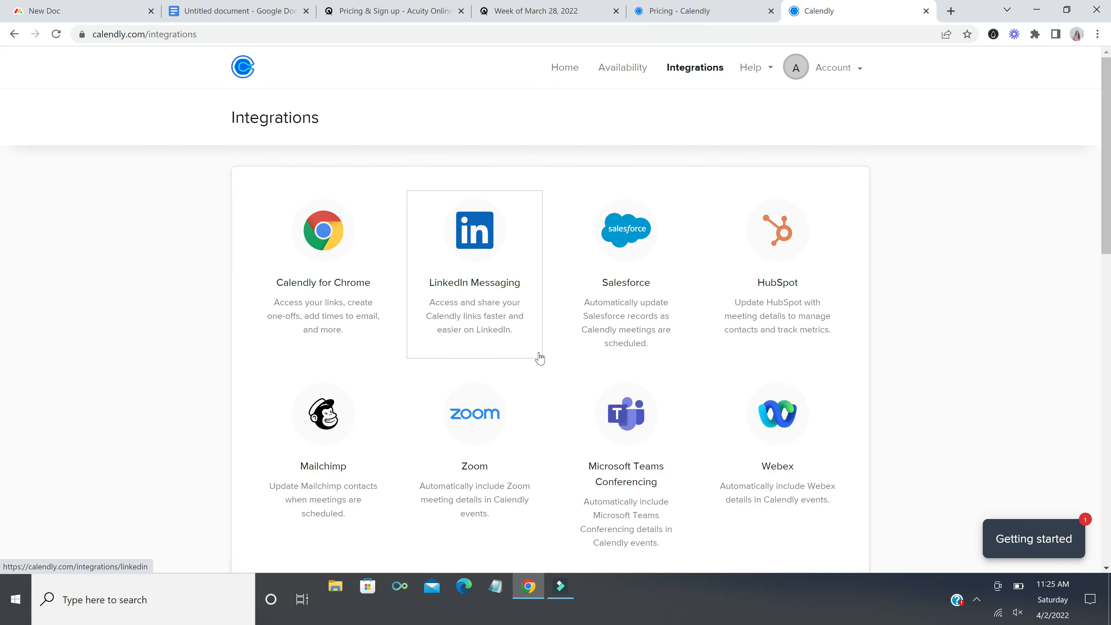
- Check the PayPal setup page and return to the integrations list
scroll(540, 358, "down", 8)
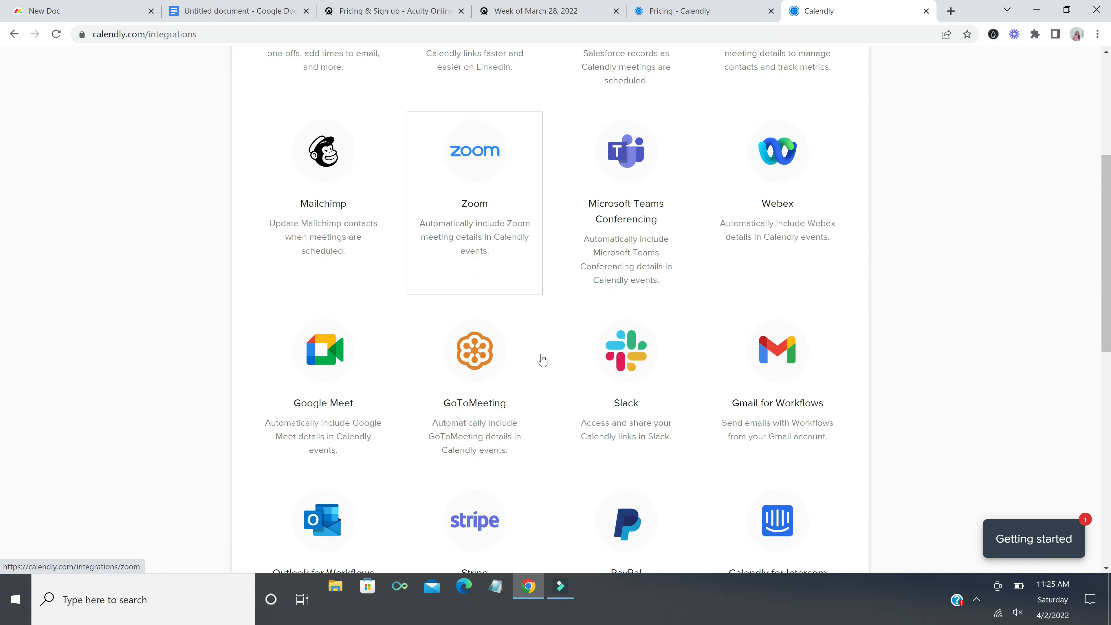
scroll(542, 360, "down", 3)
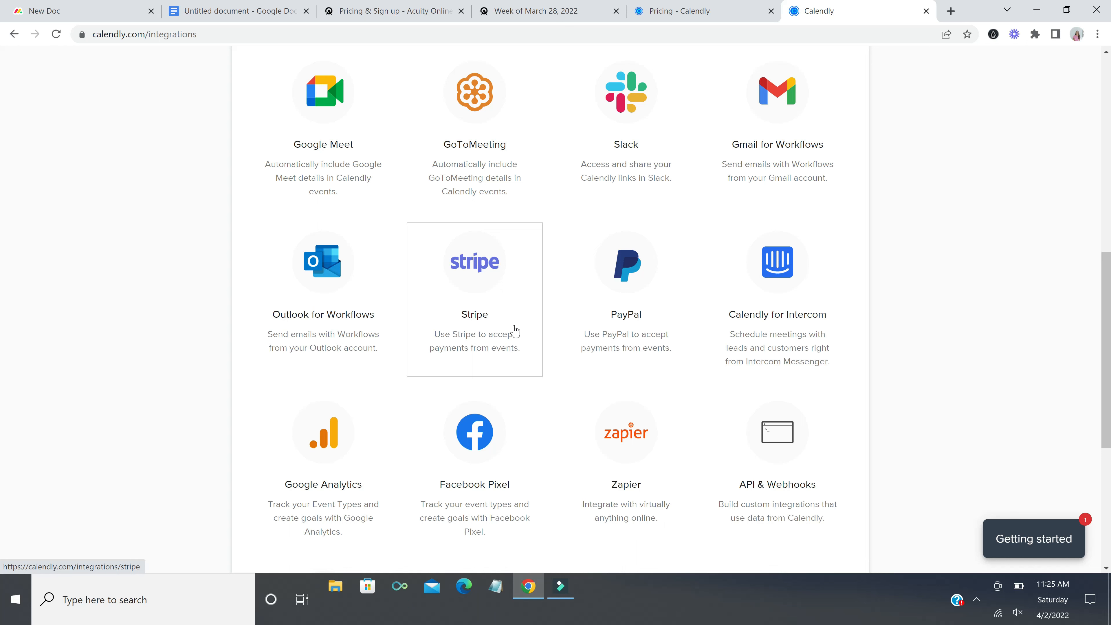
left_click(622, 312)
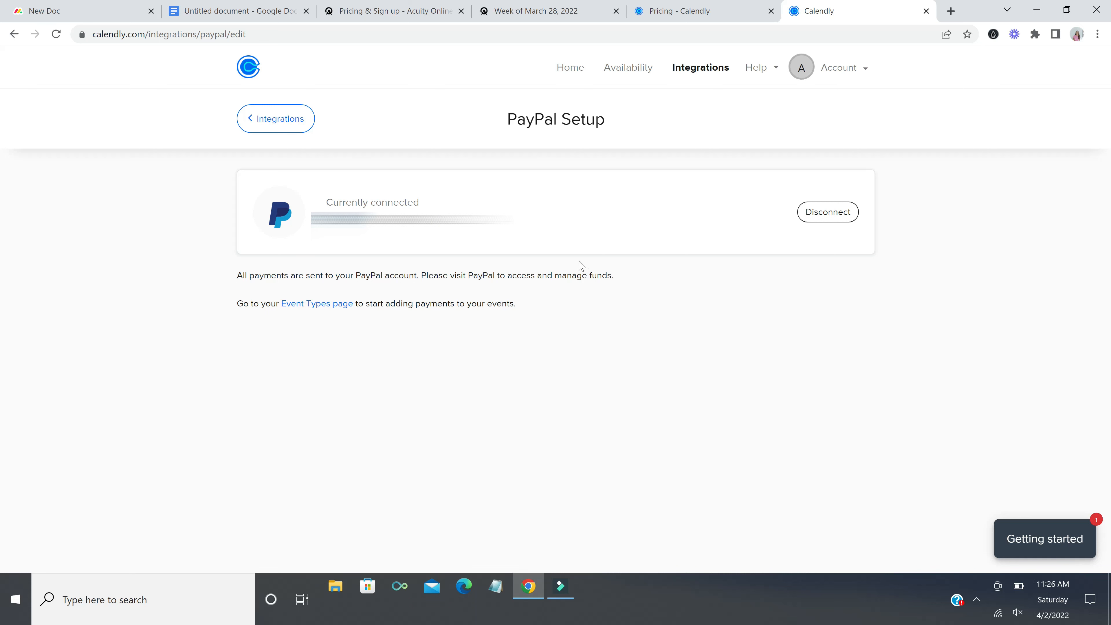
left_click(283, 121)
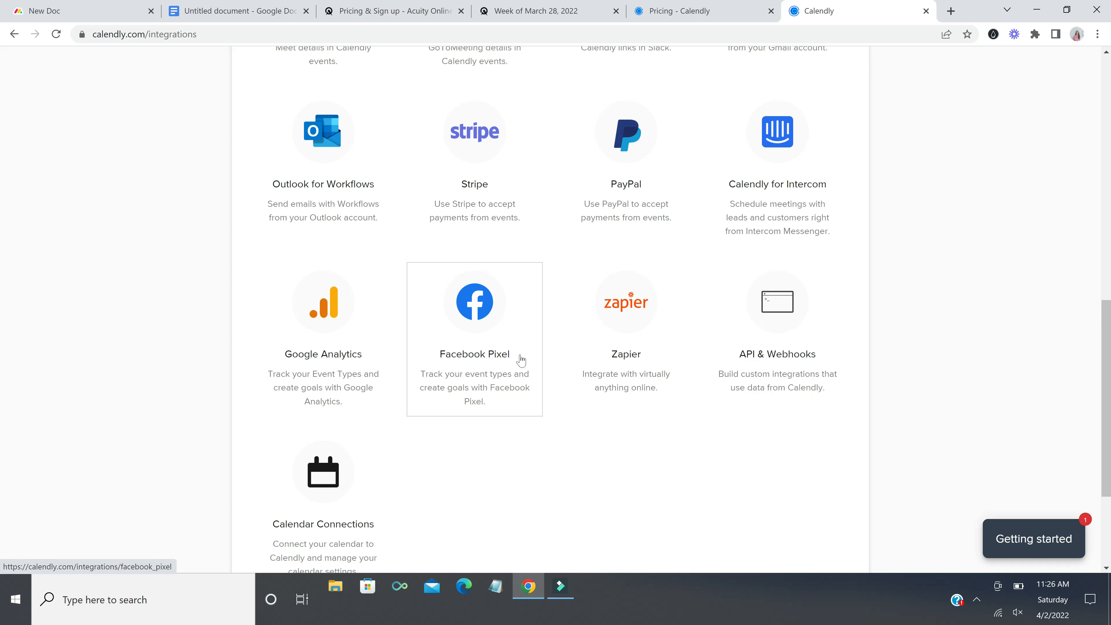
- Open the Calendar Connections integration and review its connected account and configuration settings
scroll(559, 392, "down", 3)
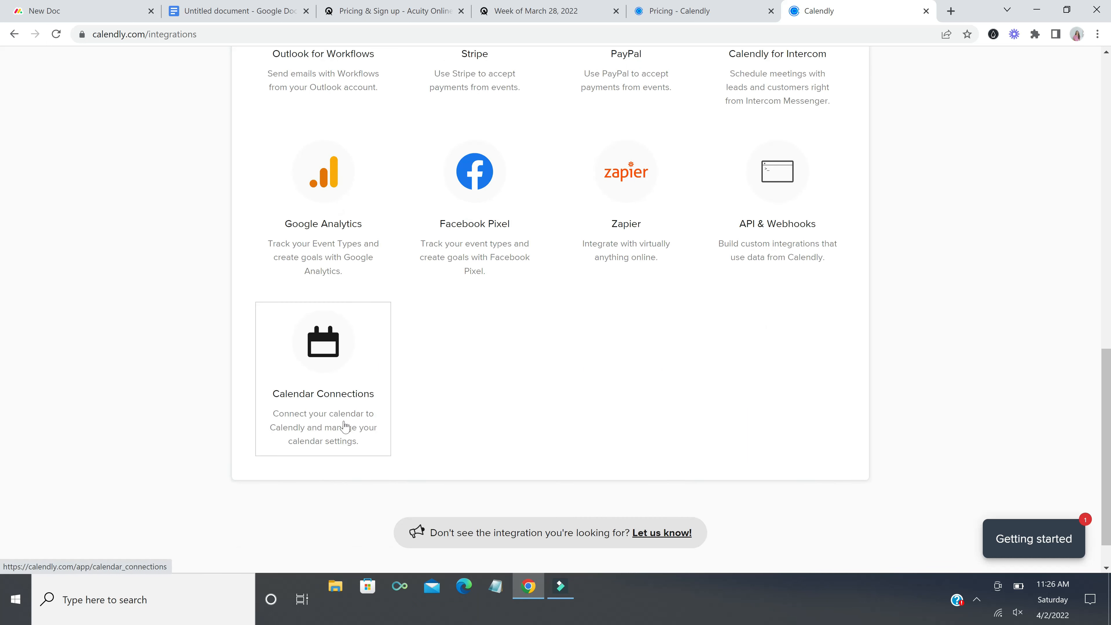
left_click(315, 429)
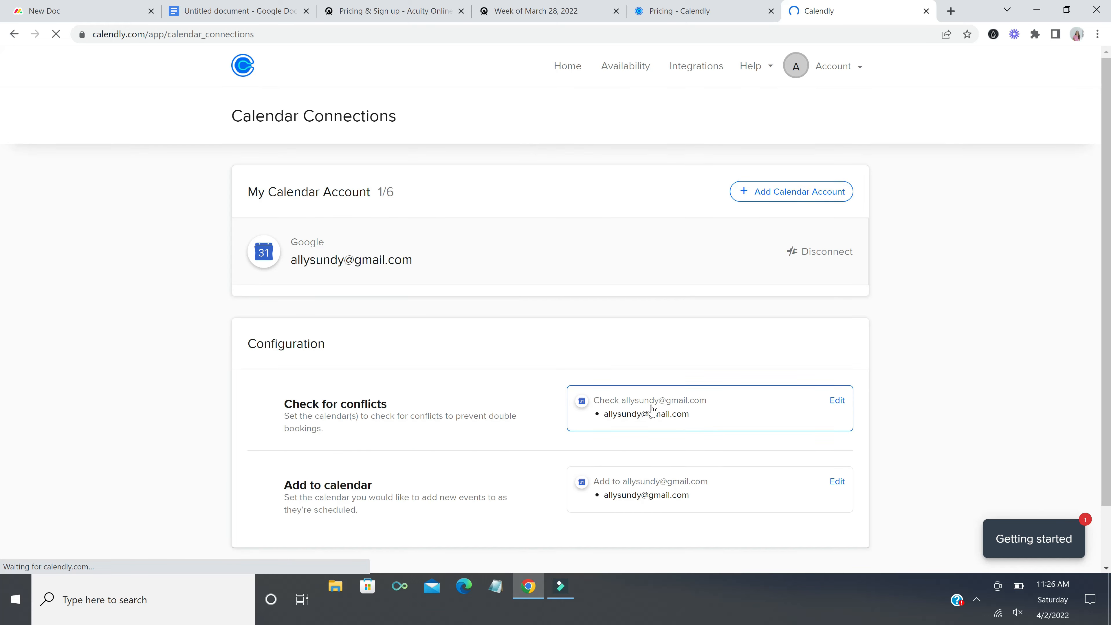
scroll(651, 408, "down", 2)
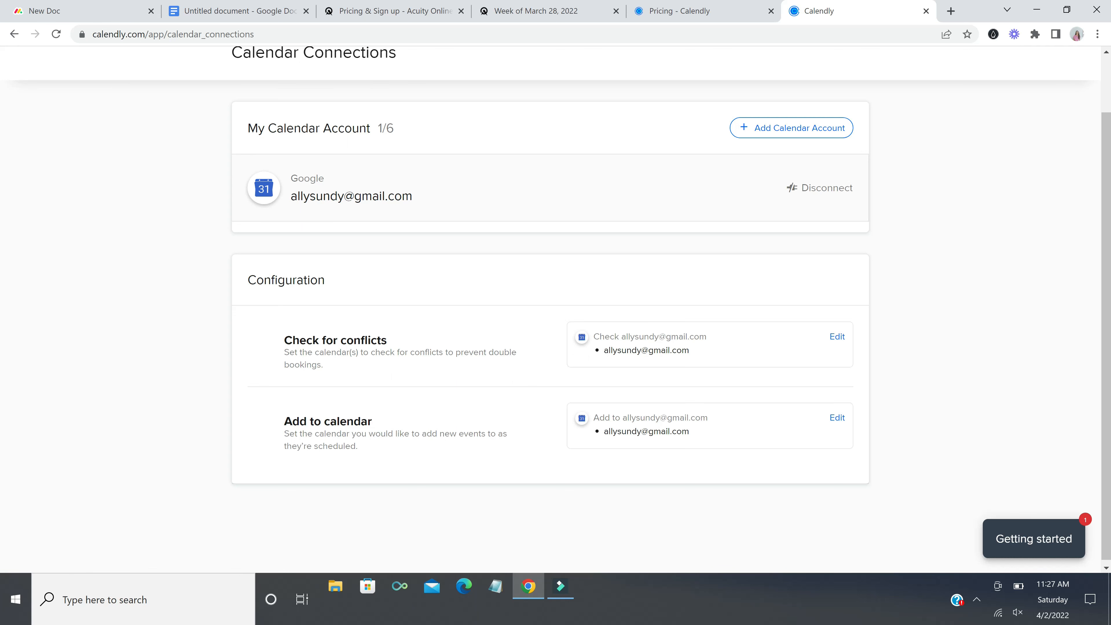
- Stop checking the connected Google calendar for conflicts and save the setting
left_click(836, 337)
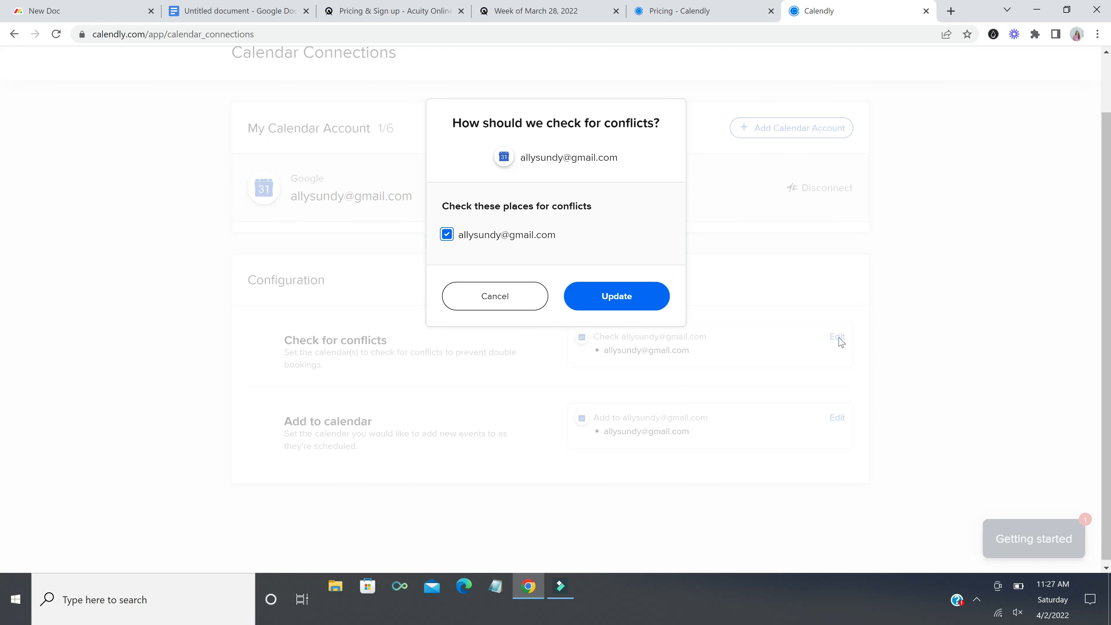
left_click(447, 238)
left_click(602, 307)
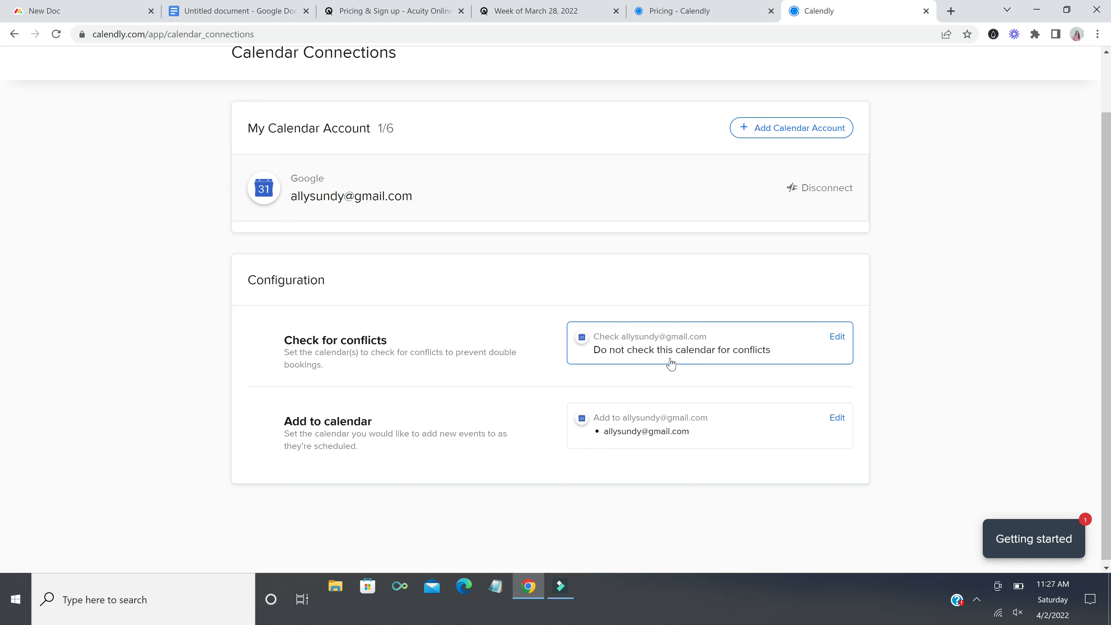
- Re-enable conflict checking for the connected Google calendar and save the setting
left_click(836, 337)
left_click(450, 236)
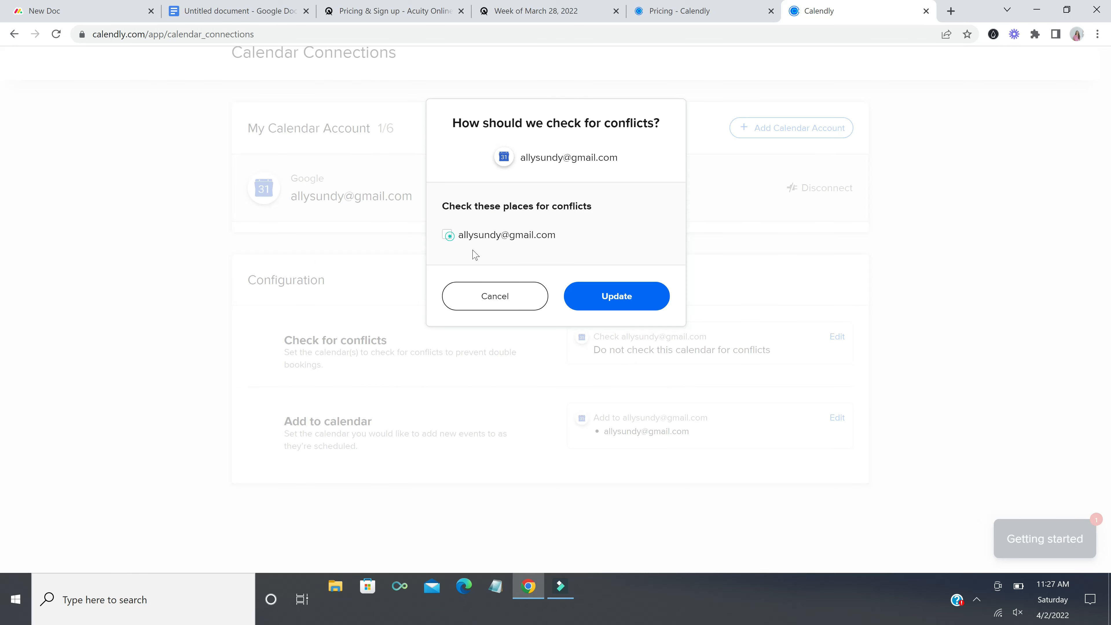
left_click(628, 302)
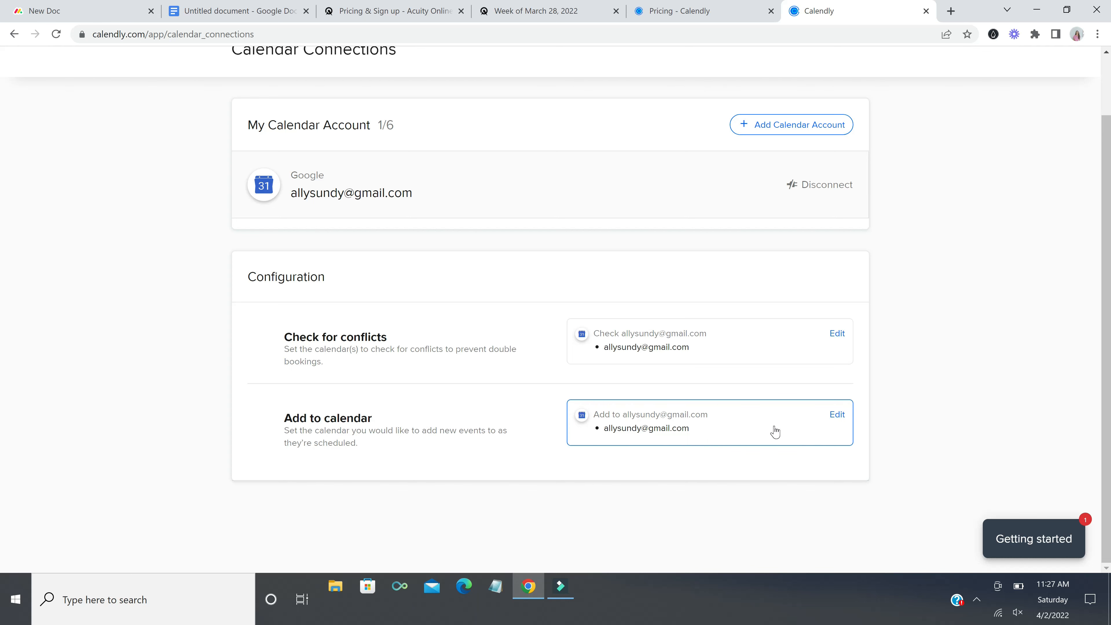
- Toggle cancellation syncing in the Add to calendar settings and try adding new events to no calendar before reselecting the connected Google calendar
left_click(837, 414)
left_click(447, 339)
left_click(447, 195)
left_click(446, 172)
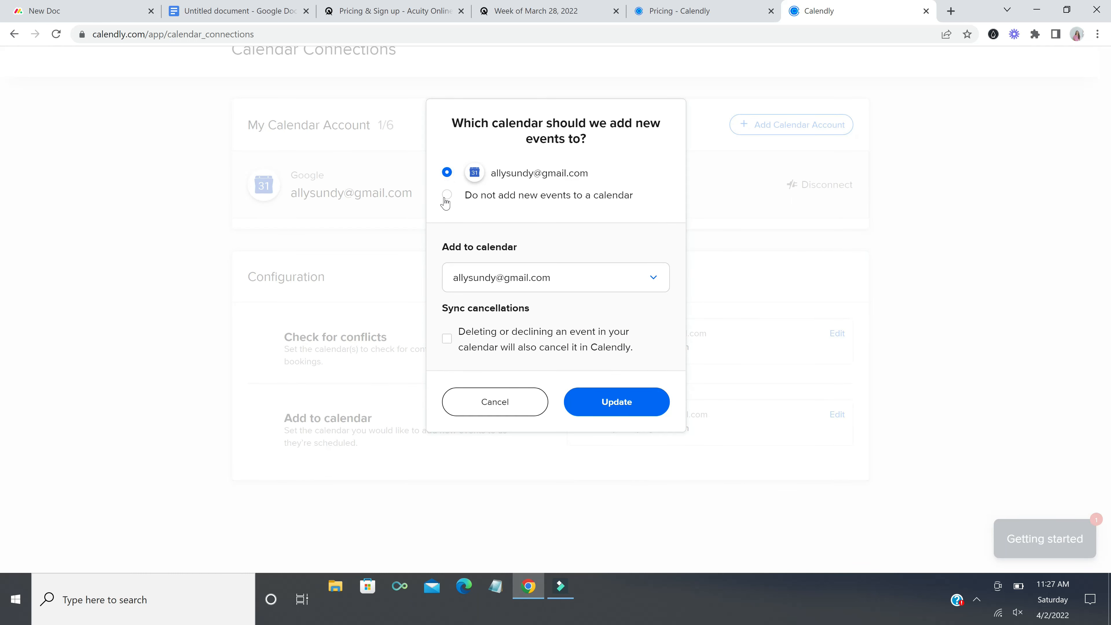
left_click(445, 200)
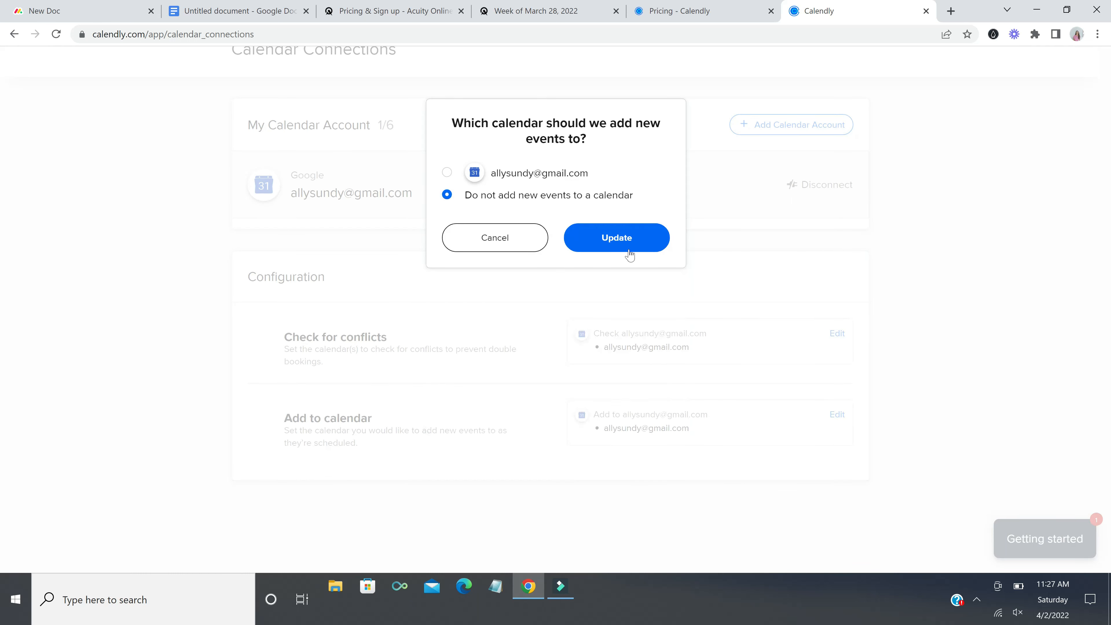
left_click(447, 173)
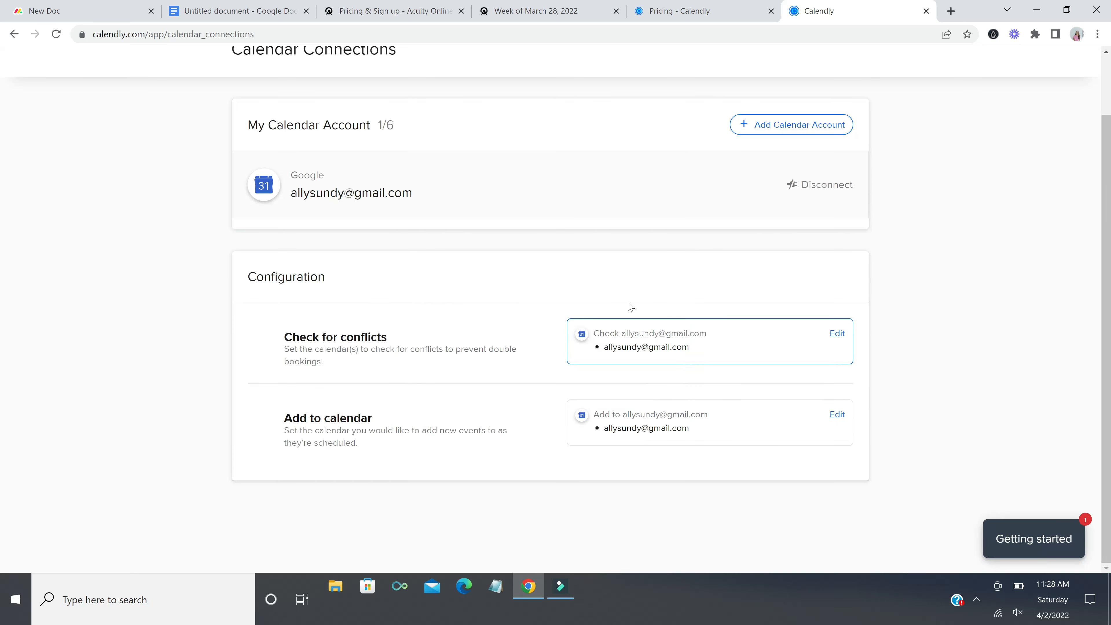
- Return to the integrations list and open the Zoom integration to review its features and requirements
scroll(630, 306, "up", 2)
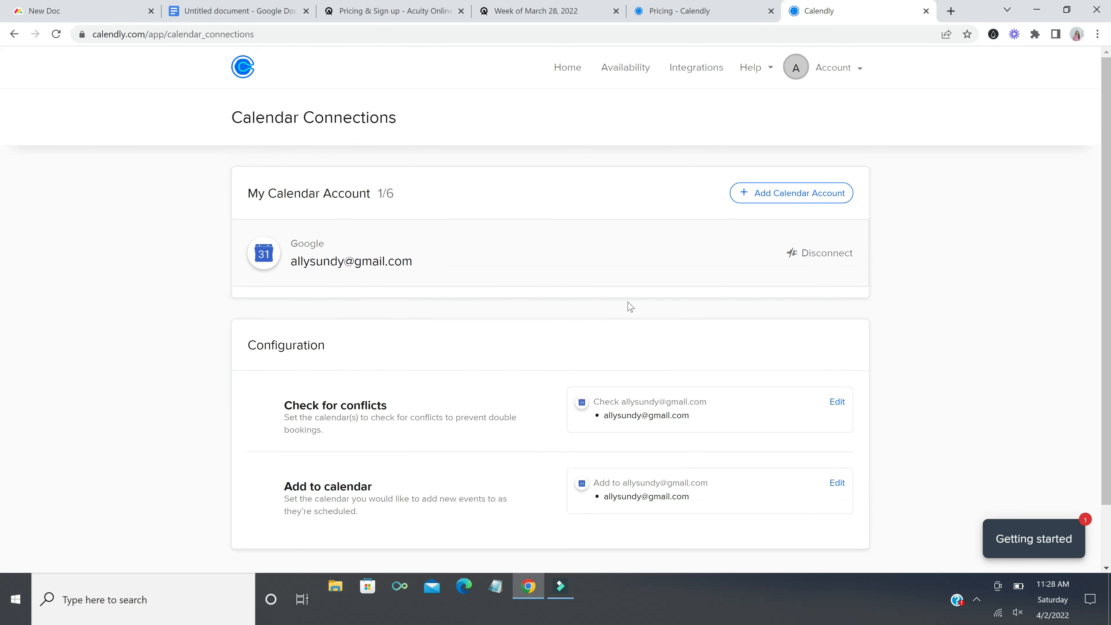
left_click(697, 68)
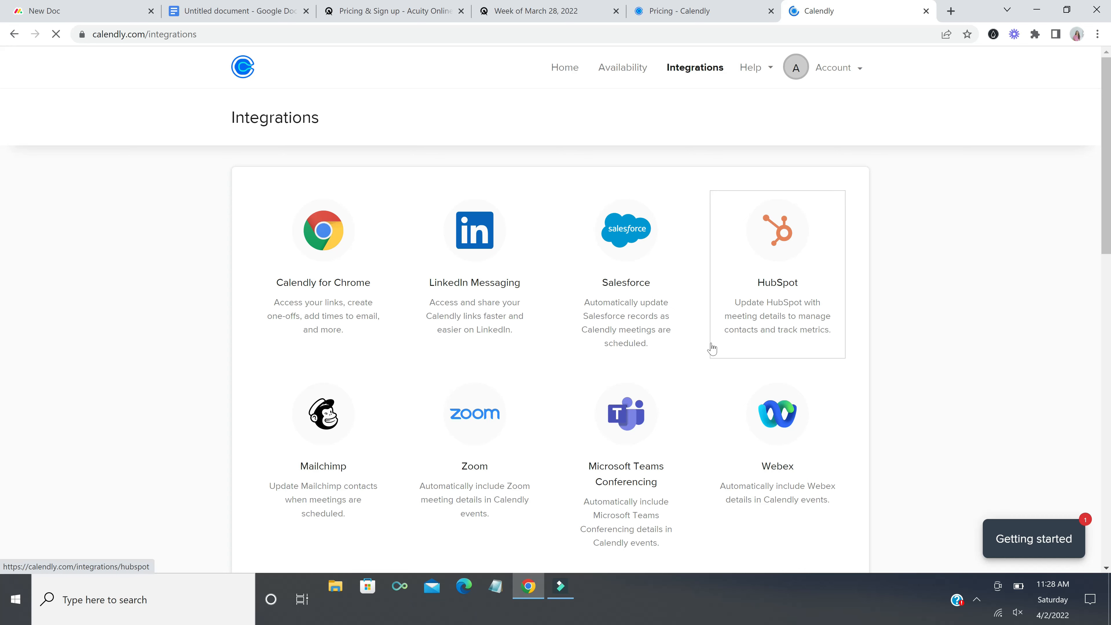
scroll(627, 415, "down", 1)
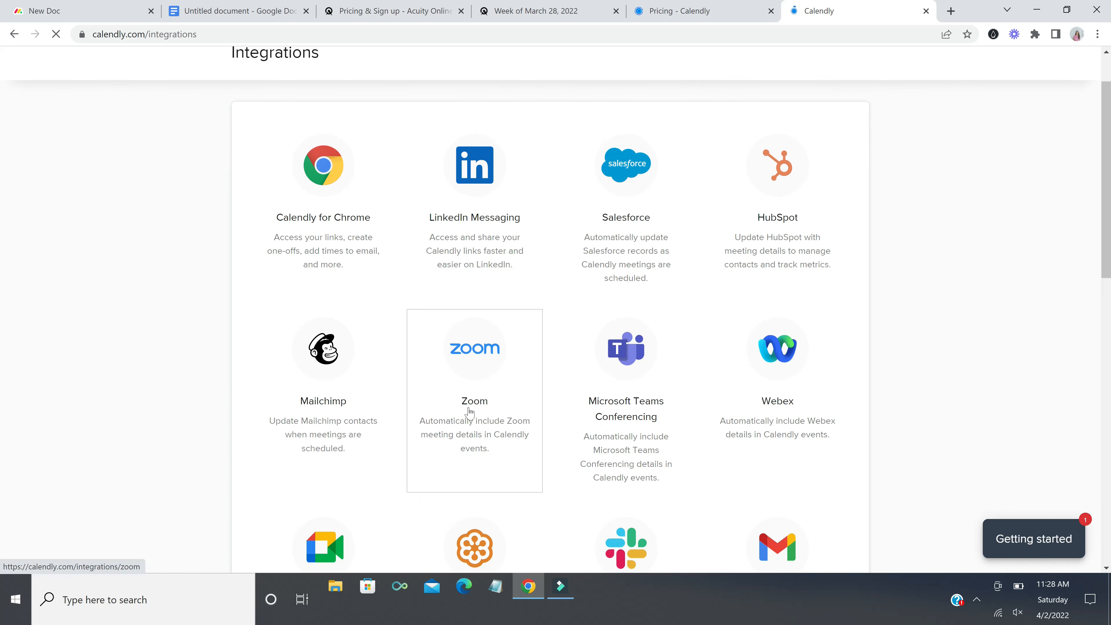
left_click(472, 427)
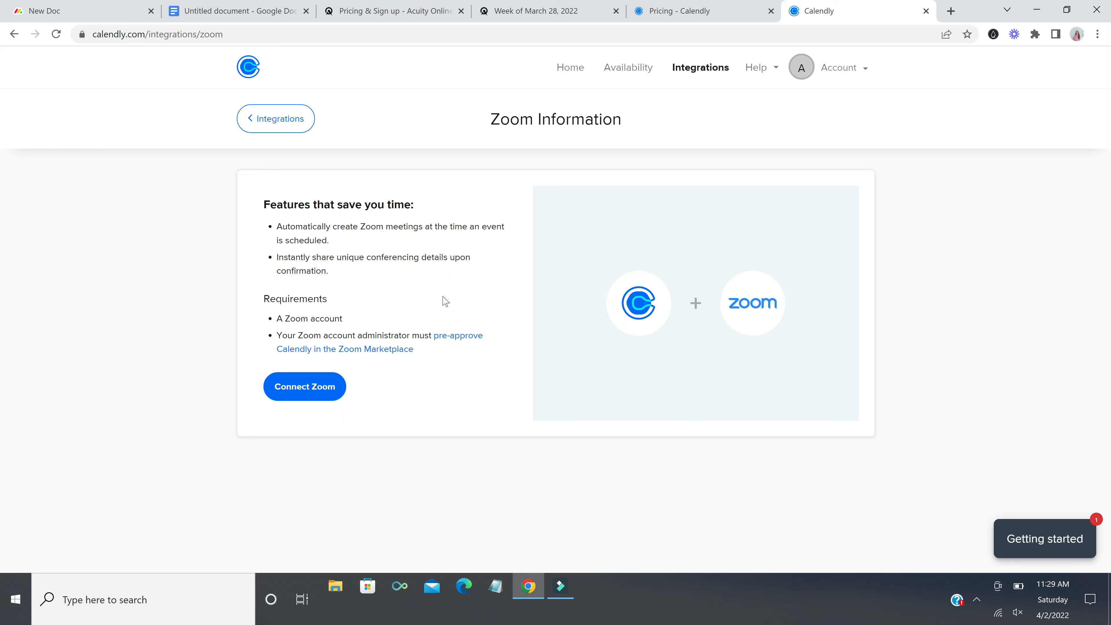
- Go back to the event types and open the 30 Minute Meeting to look through its settings
left_click(575, 72)
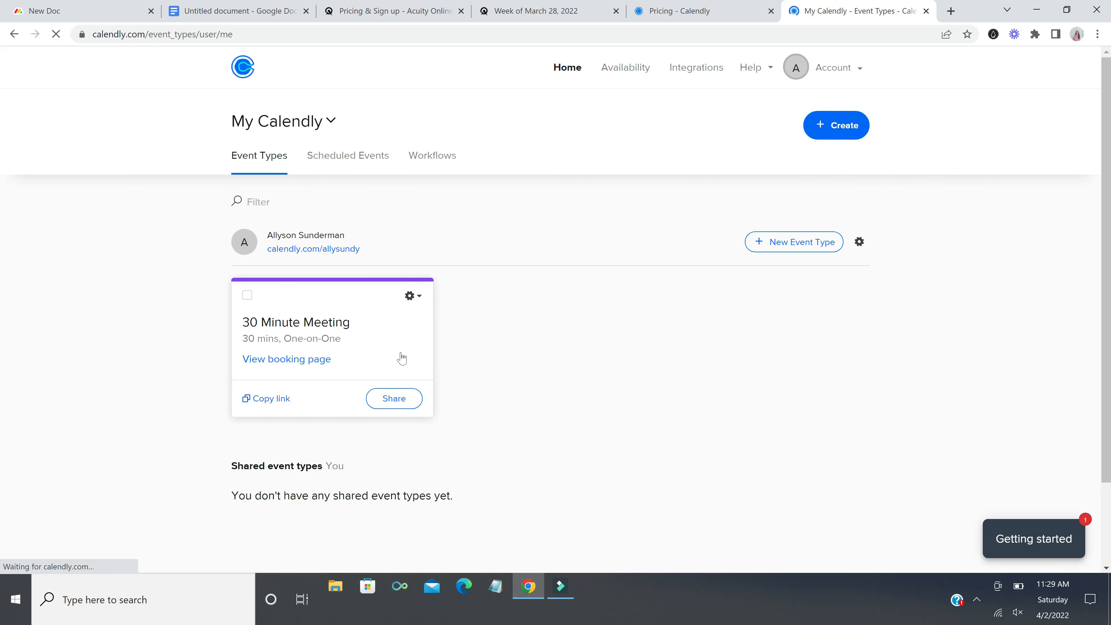
left_click(385, 353)
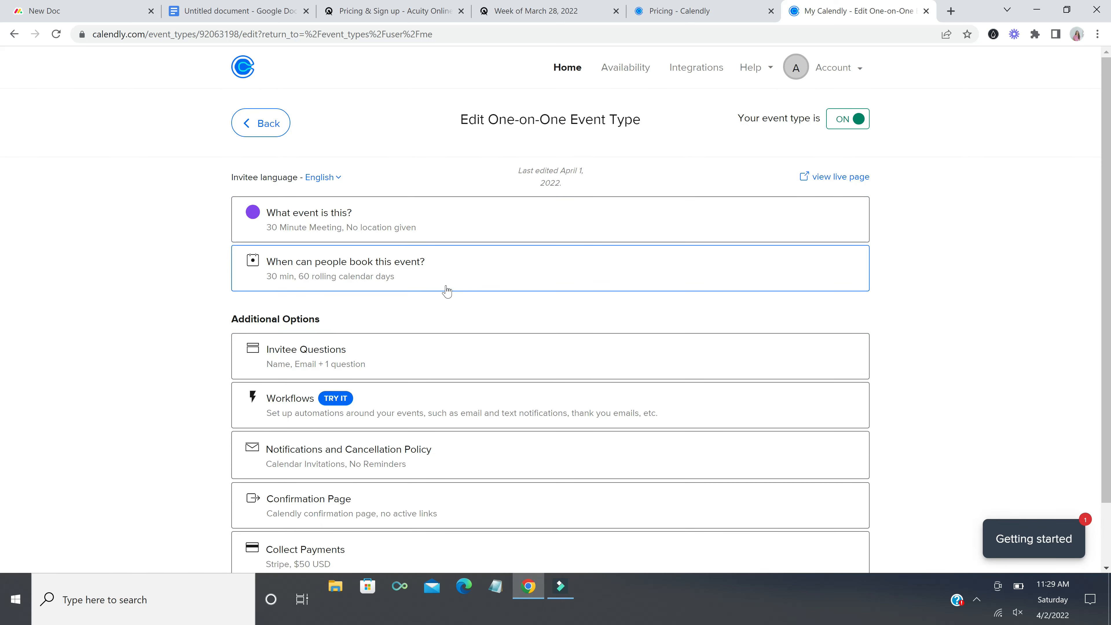
scroll(472, 226, "down", 2)
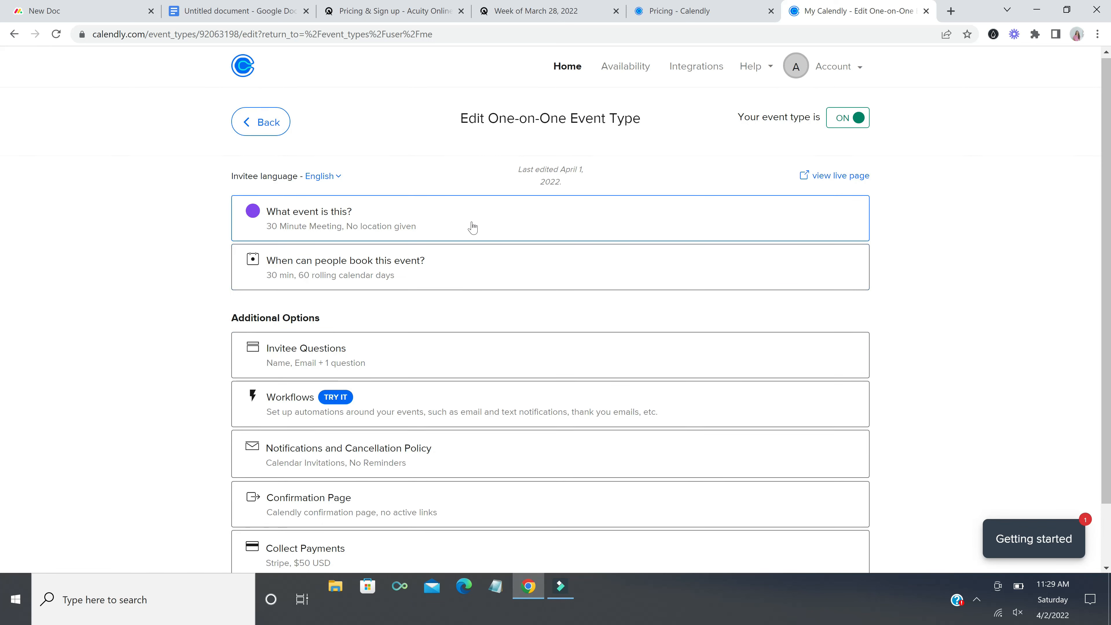
scroll(472, 228, "up", 2)
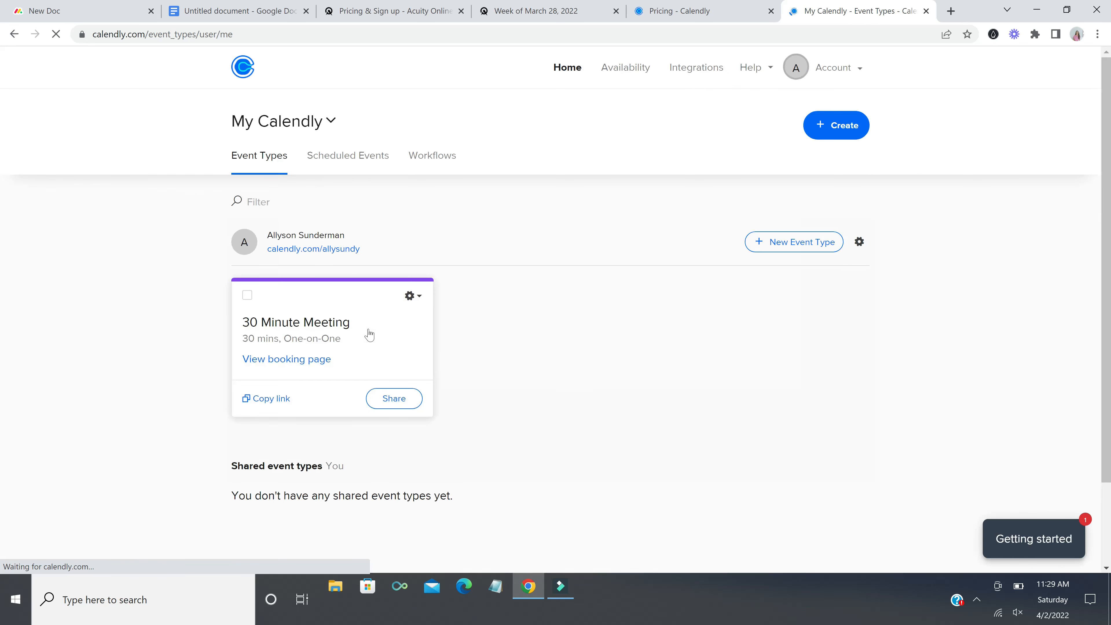
- Delete the 30 Minute Meeting event type and confirm the deletion
left_click(414, 297)
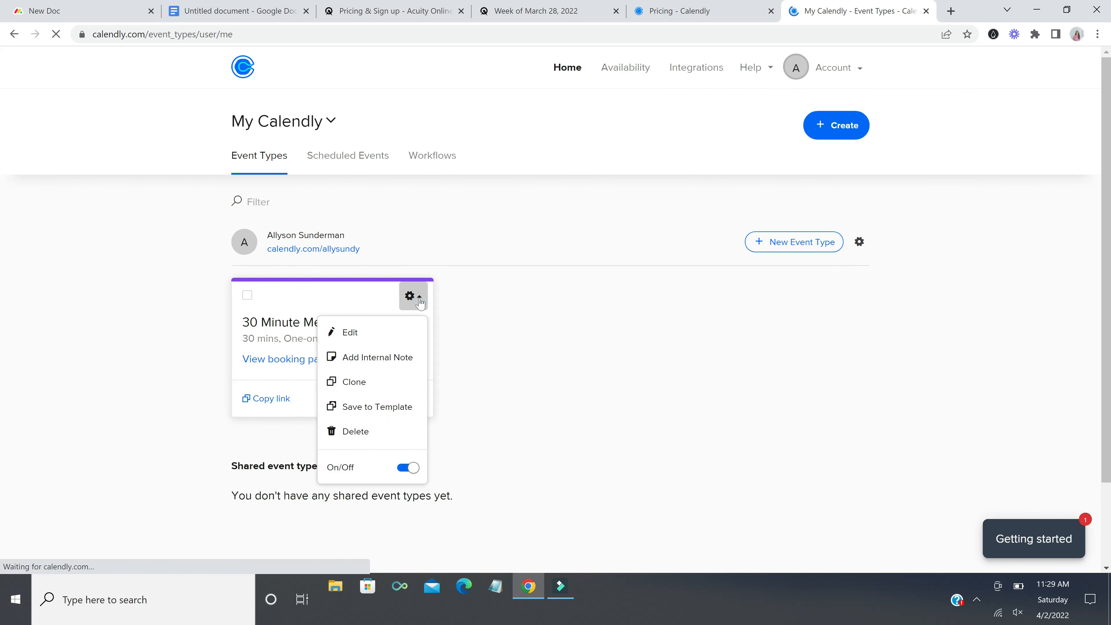
left_click(370, 433)
left_click(623, 235)
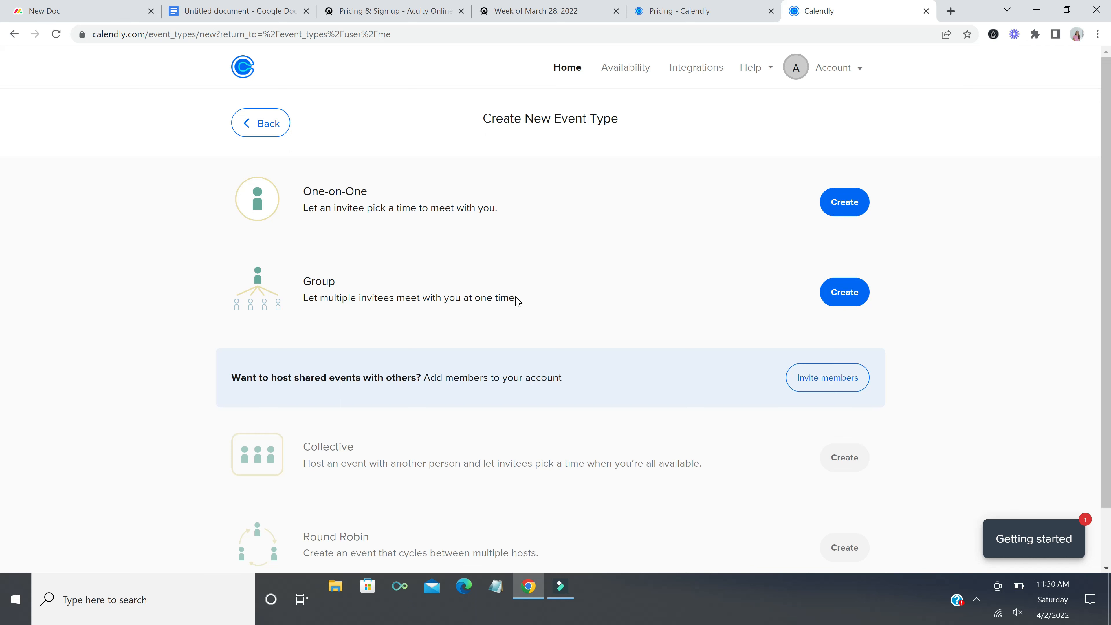
- Create a one-on-one event type named "Fake" with Zoom as its location
left_click(850, 198)
type("Fake")
scroll(506, 305, "down", 1)
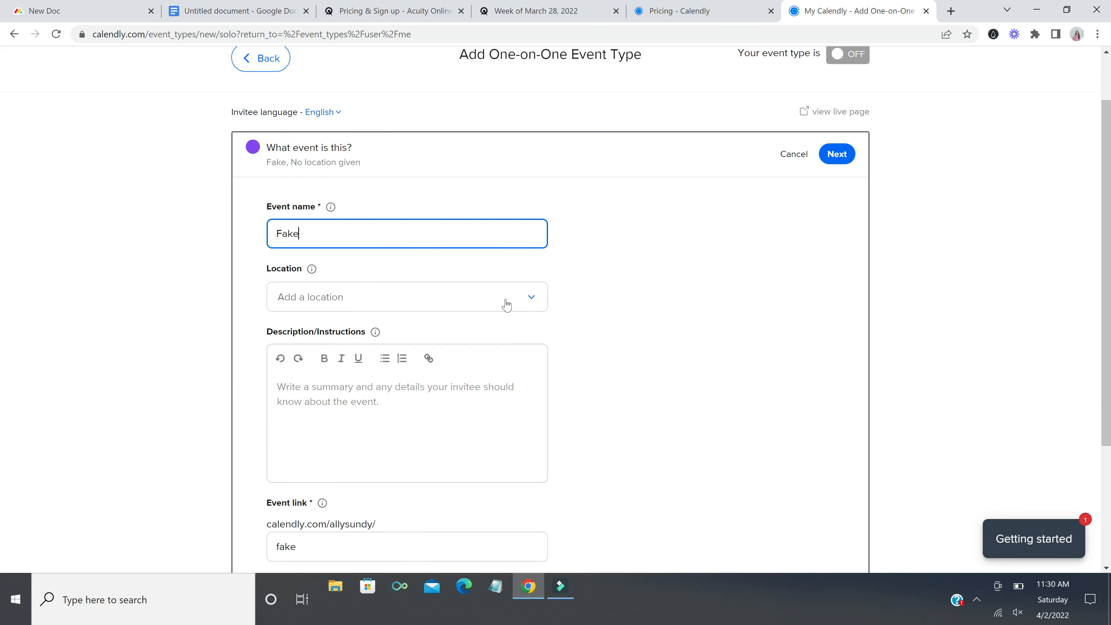
left_click(507, 305)
left_click(482, 421)
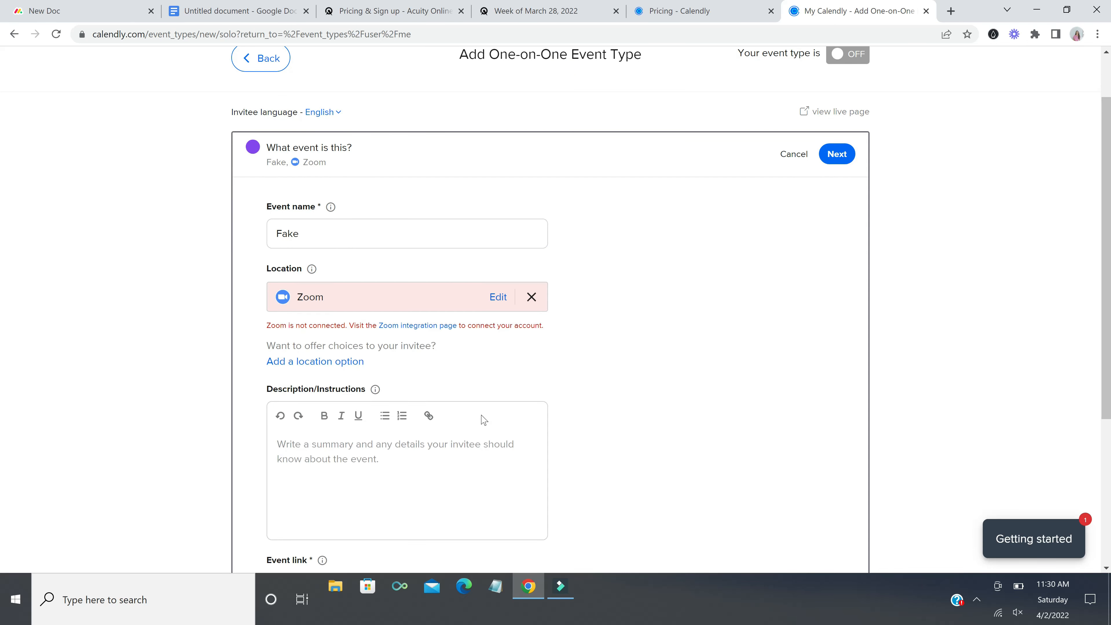
- Enter "fake meeting" as the event description, keep the purple color, and continue to the scheduling settings
scroll(484, 420, "down", 1)
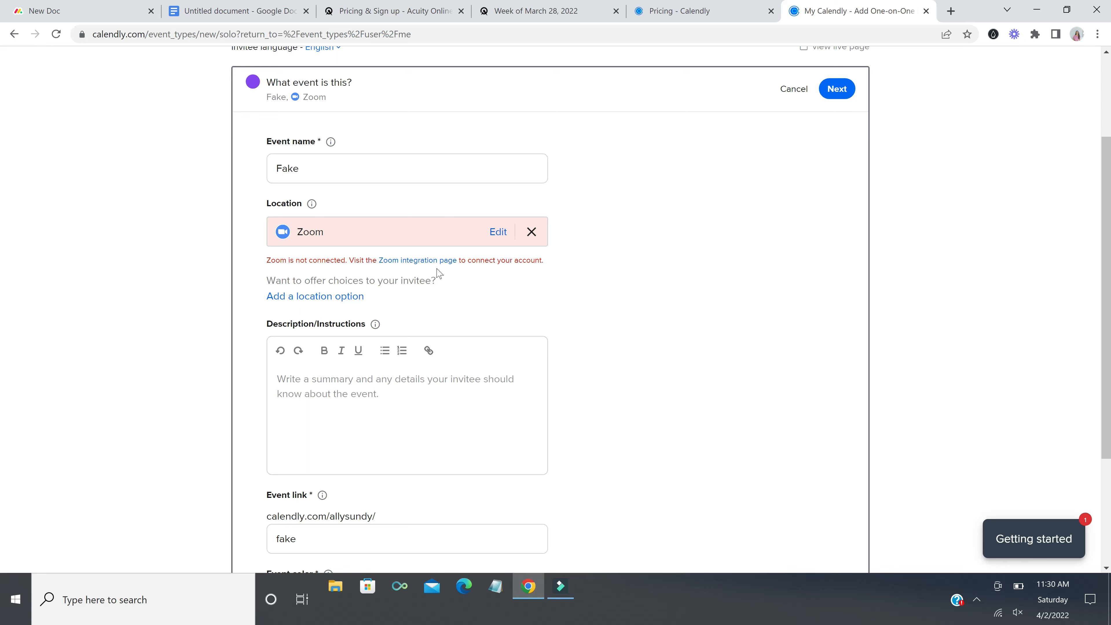
scroll(422, 302, "down", 1)
left_click(421, 316)
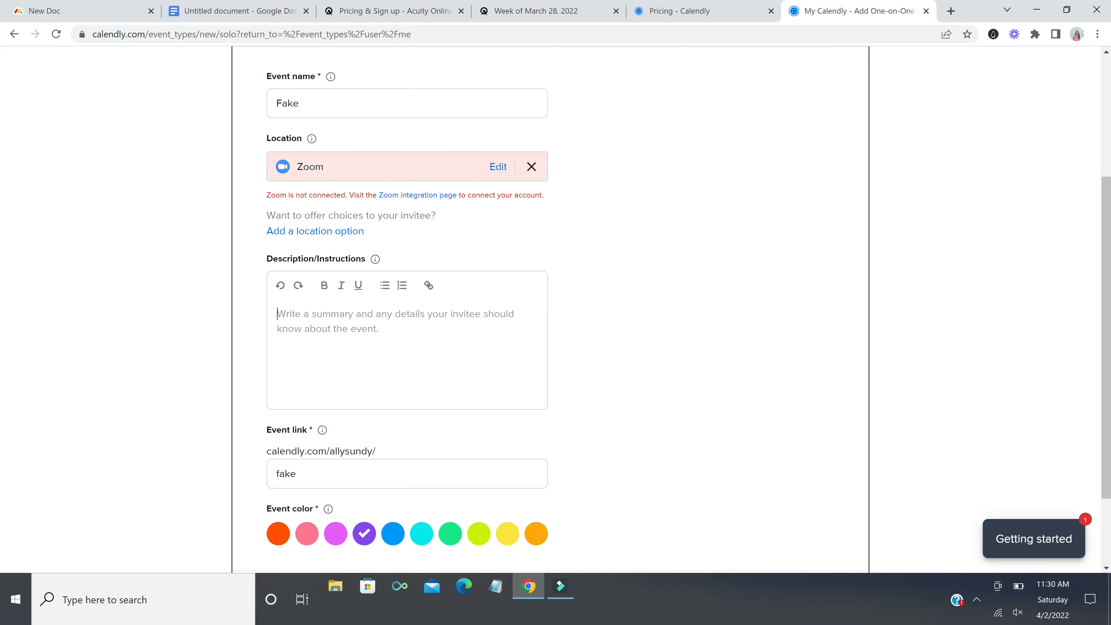
type("fake meeting")
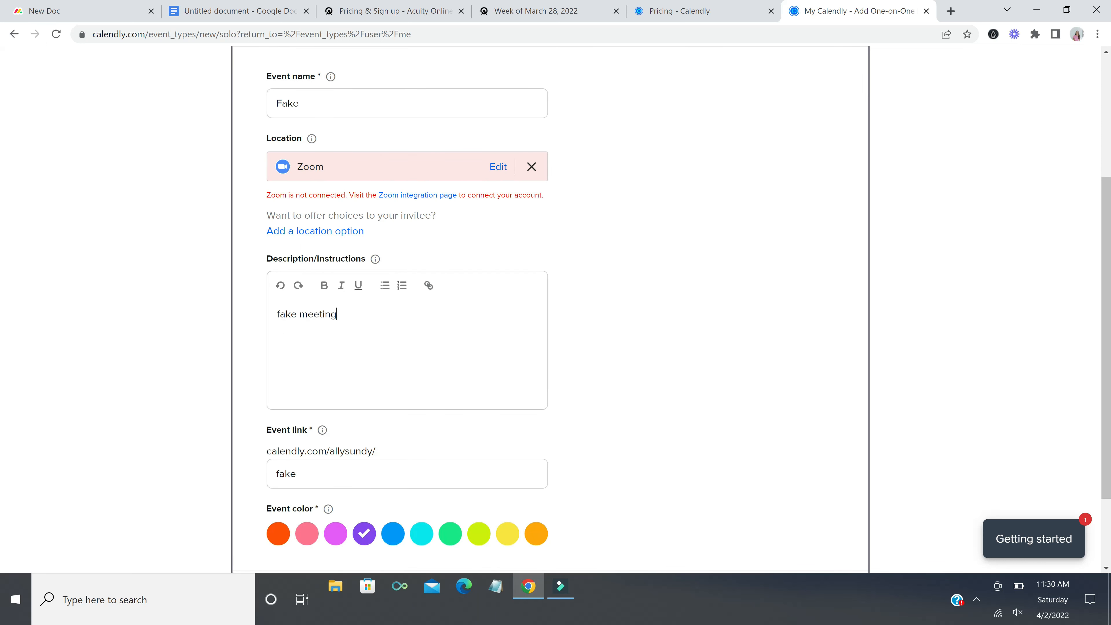
scroll(425, 336, "down", 2)
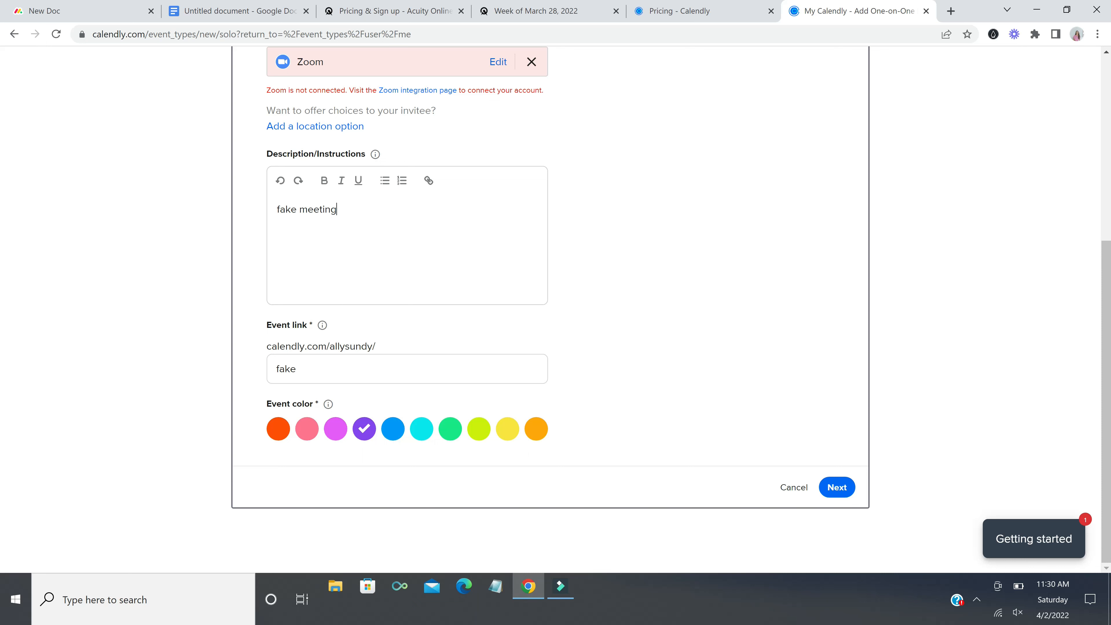
left_click(837, 487)
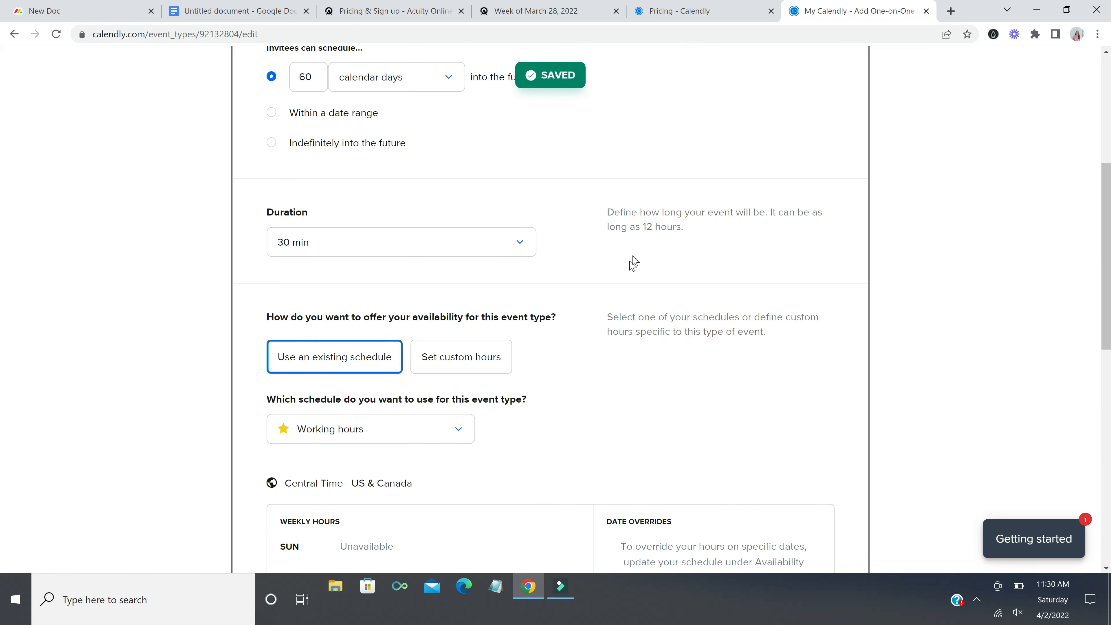
- Review the date range options and set the Fake event's duration to 60 min
scroll(621, 192, "up", 1)
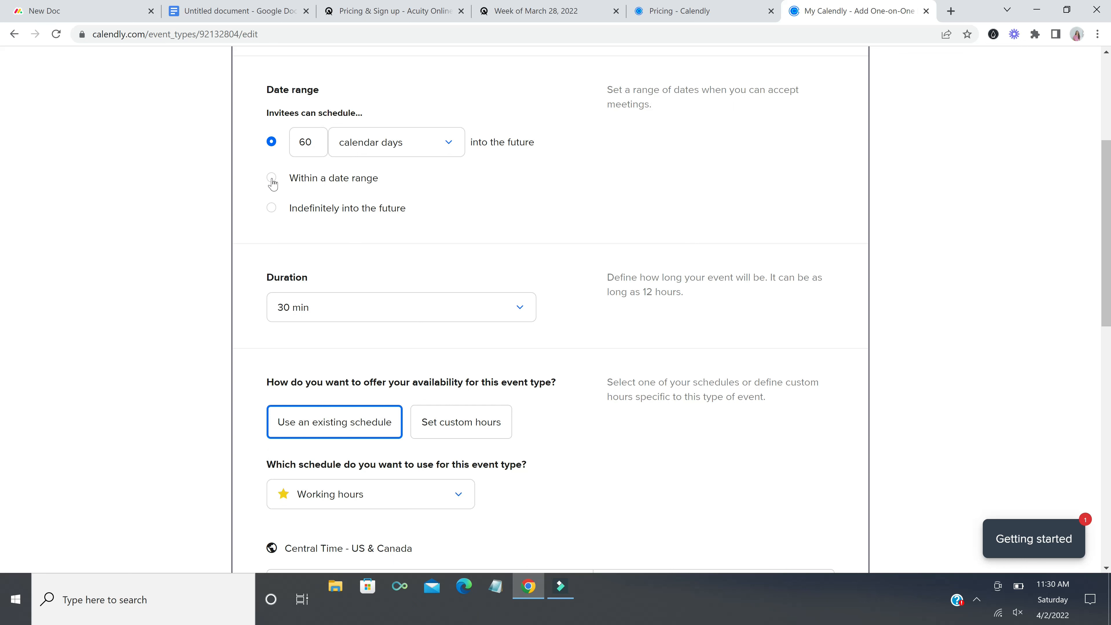
scroll(272, 184, "down", 1)
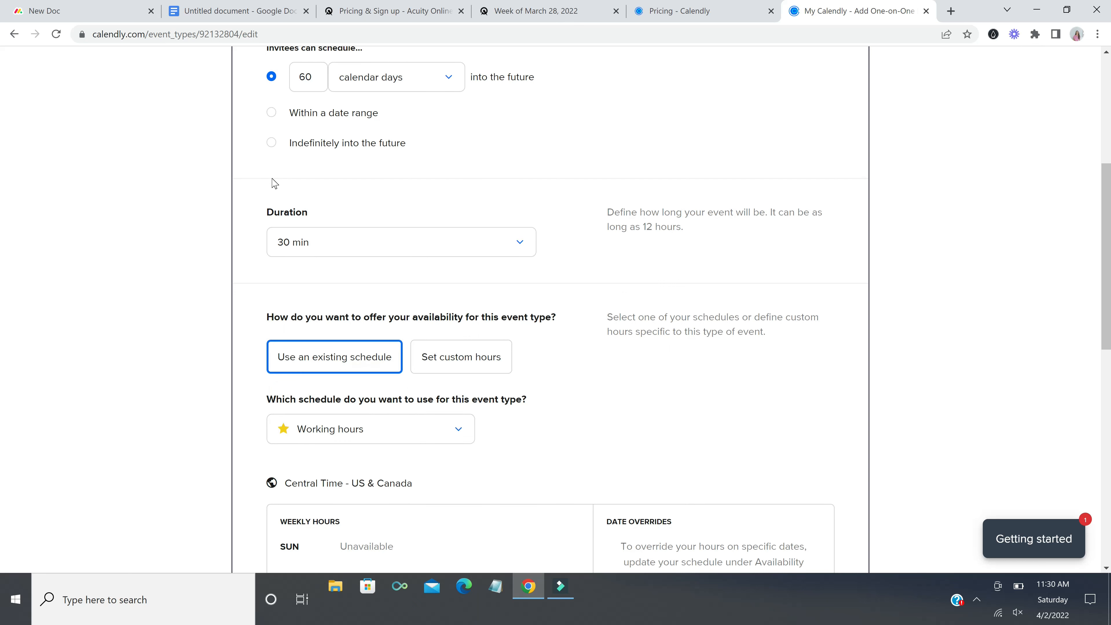
scroll(272, 183, "down", 1)
left_click(353, 177)
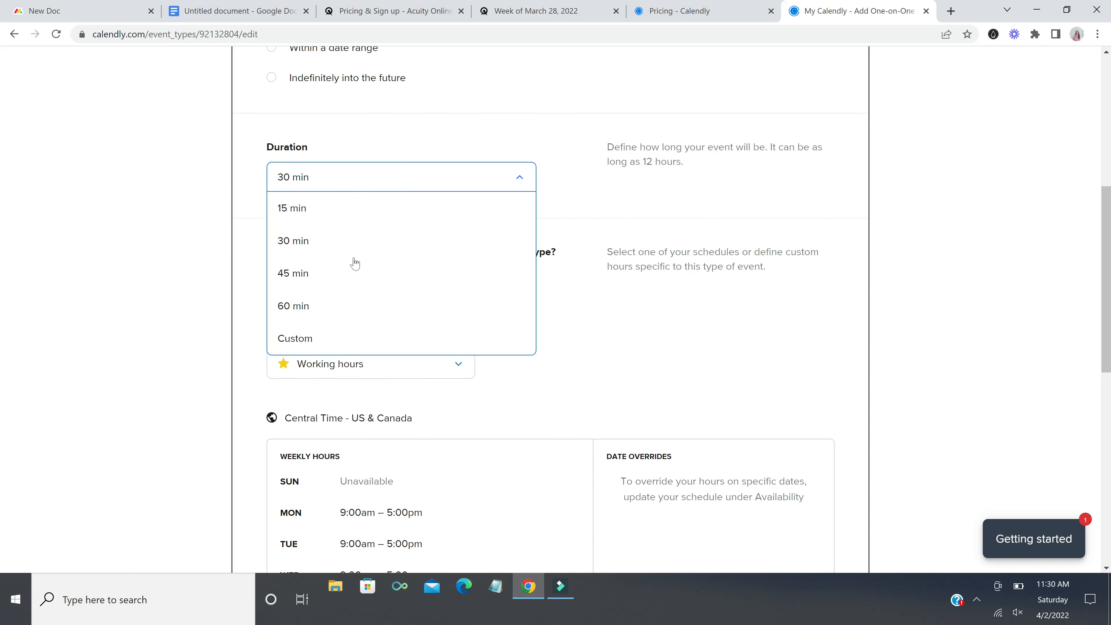
left_click(357, 306)
- Use the existing Working hours schedule as the availability for the Fake event type
scroll(584, 240, "down", 1)
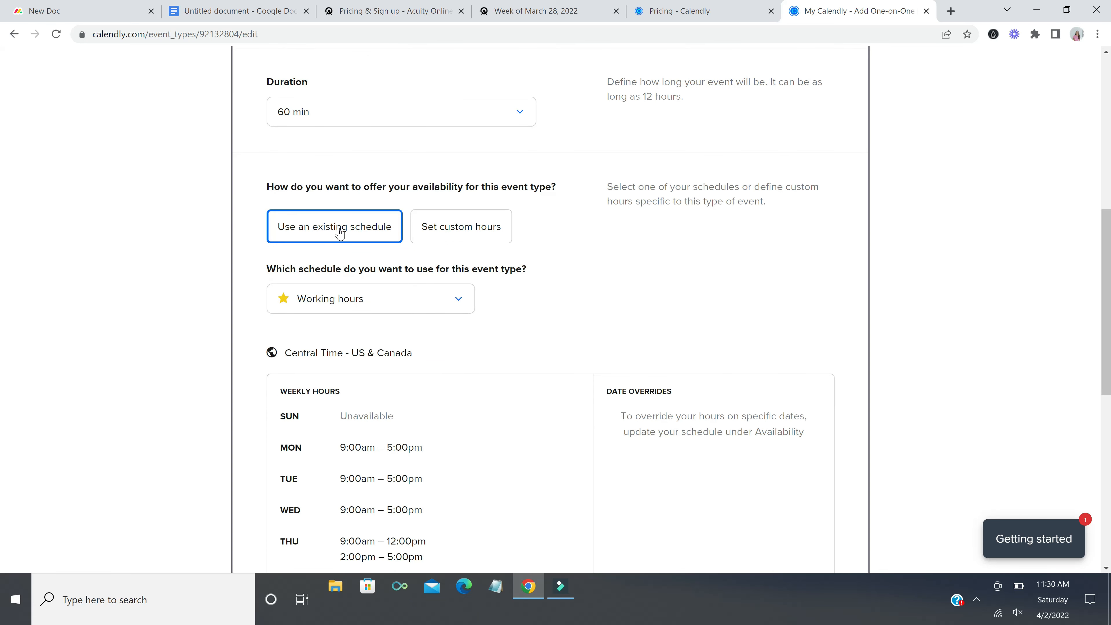
left_click(340, 232)
left_click(448, 309)
left_click(433, 344)
left_click(457, 301)
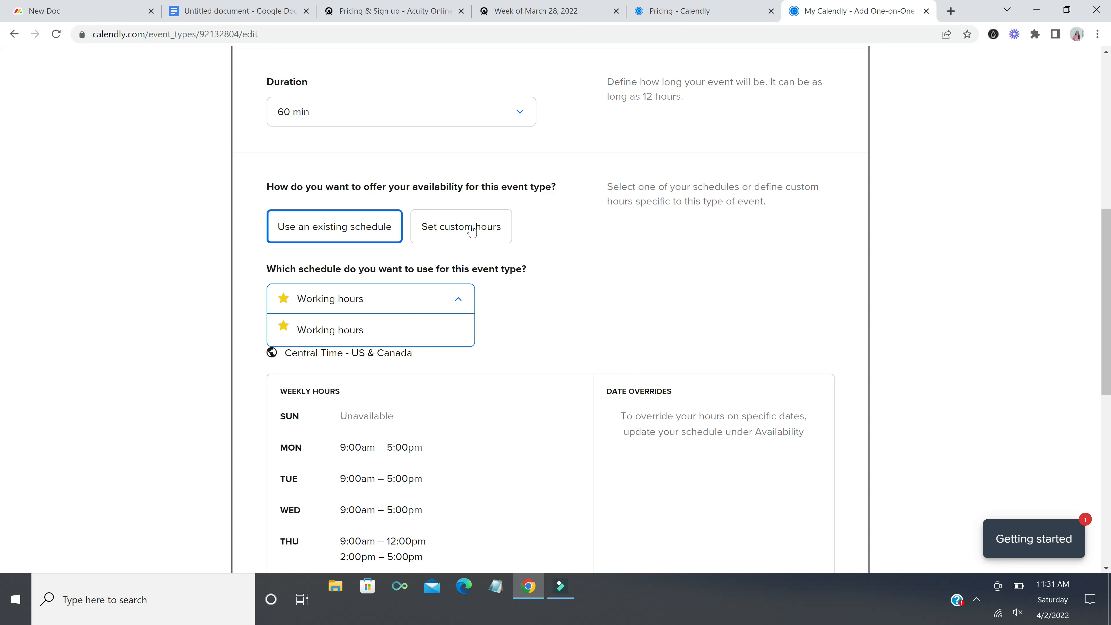
scroll(654, 279, "down", 2)
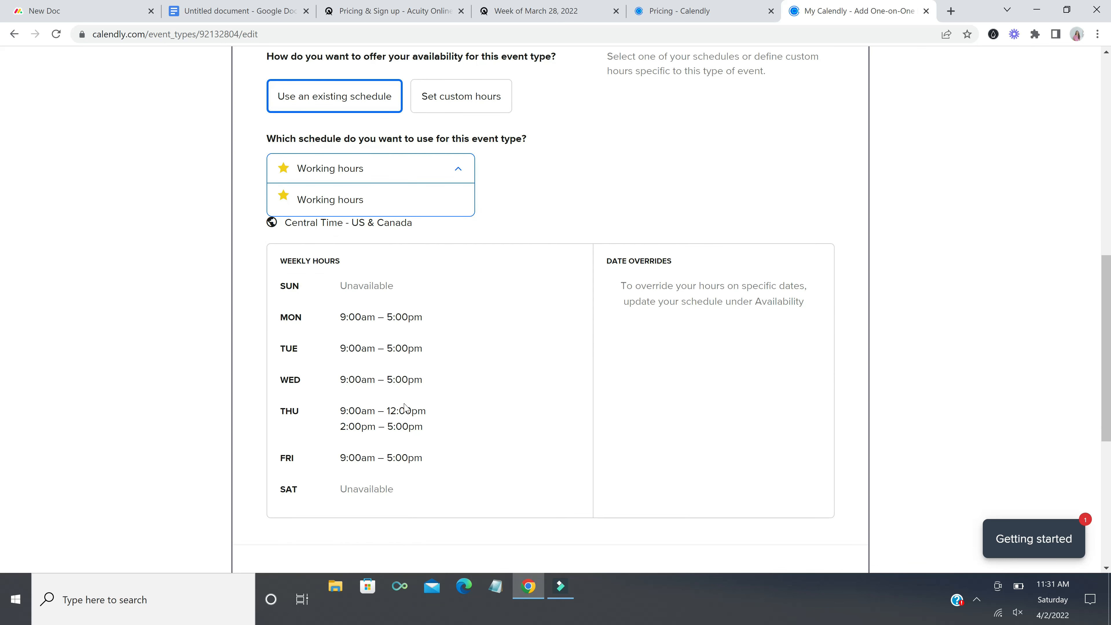
left_click(390, 204)
scroll(503, 335, "down", 2)
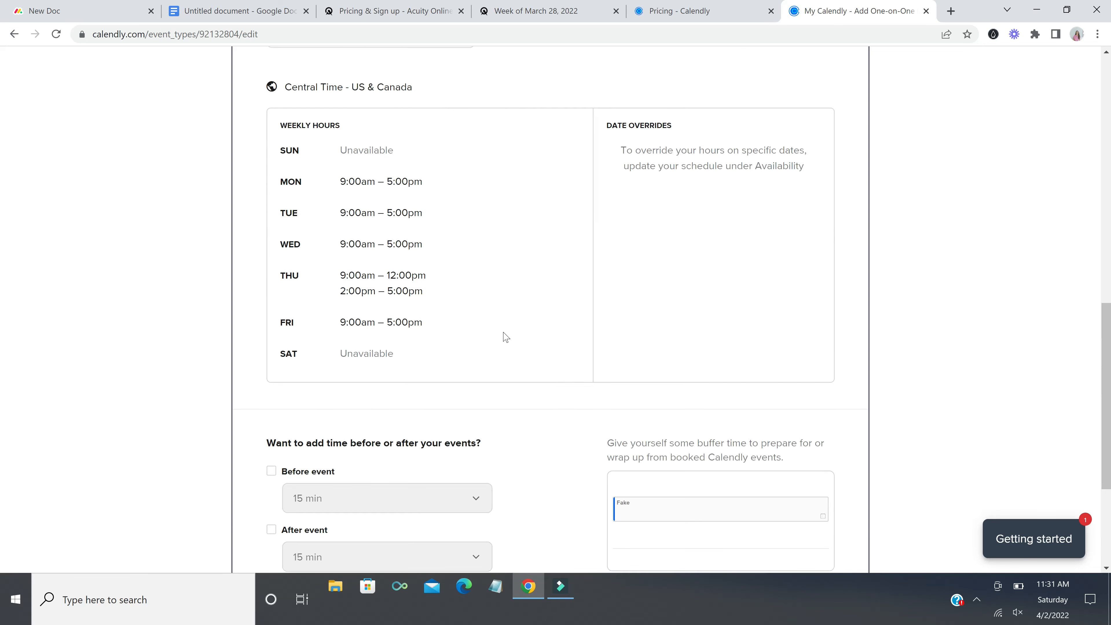
- Enable buffer time after the event, choose its length, and save the scheduling settings
scroll(504, 334, "down", 3)
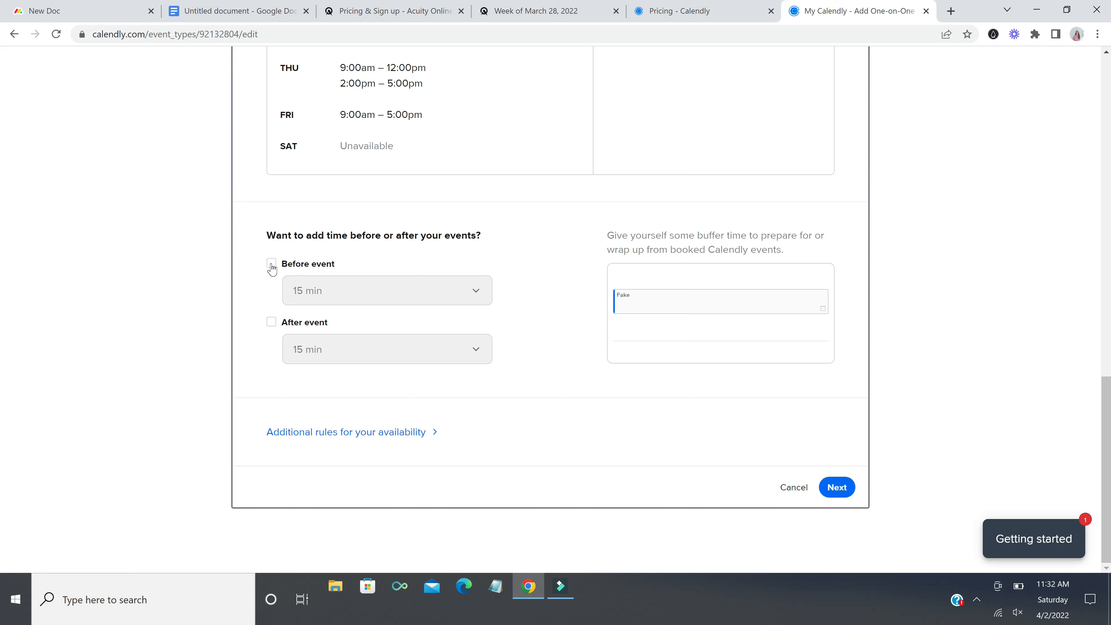
left_click(271, 323)
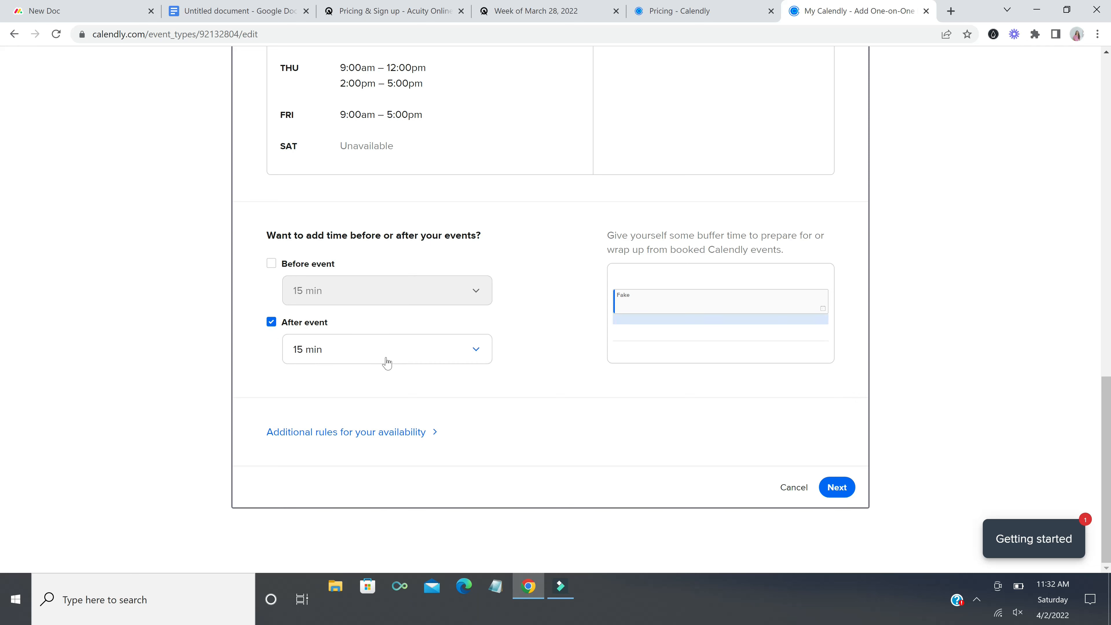
left_click(387, 363)
left_click(374, 475)
left_click(833, 488)
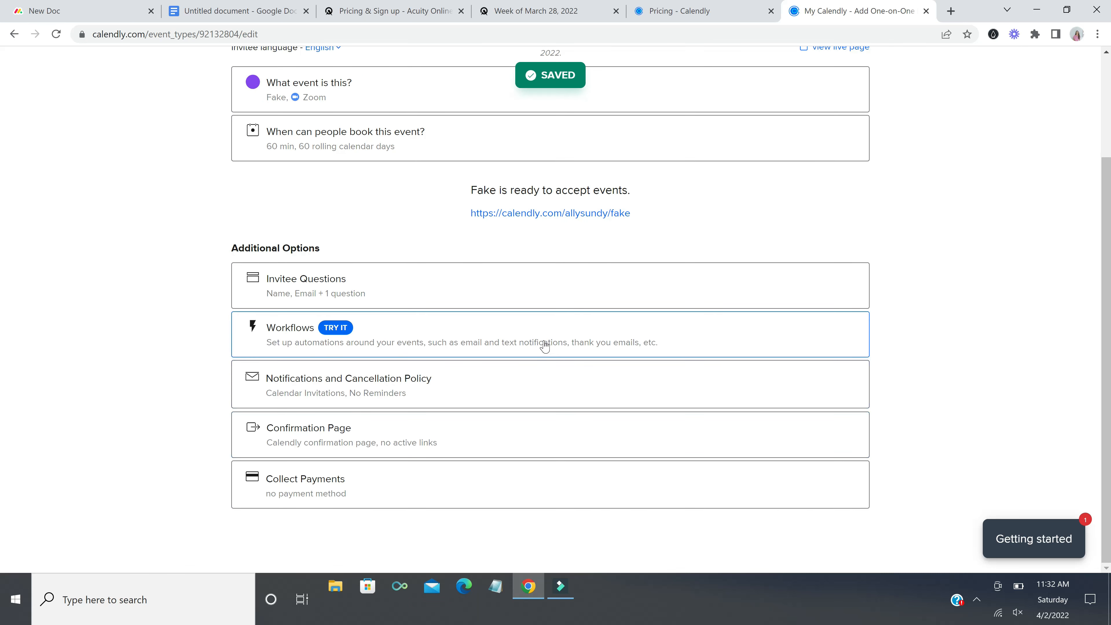
- In the invitee questions, replace the default meeting preparation question with "What type of business do you have?"
scroll(544, 346, "up", 1)
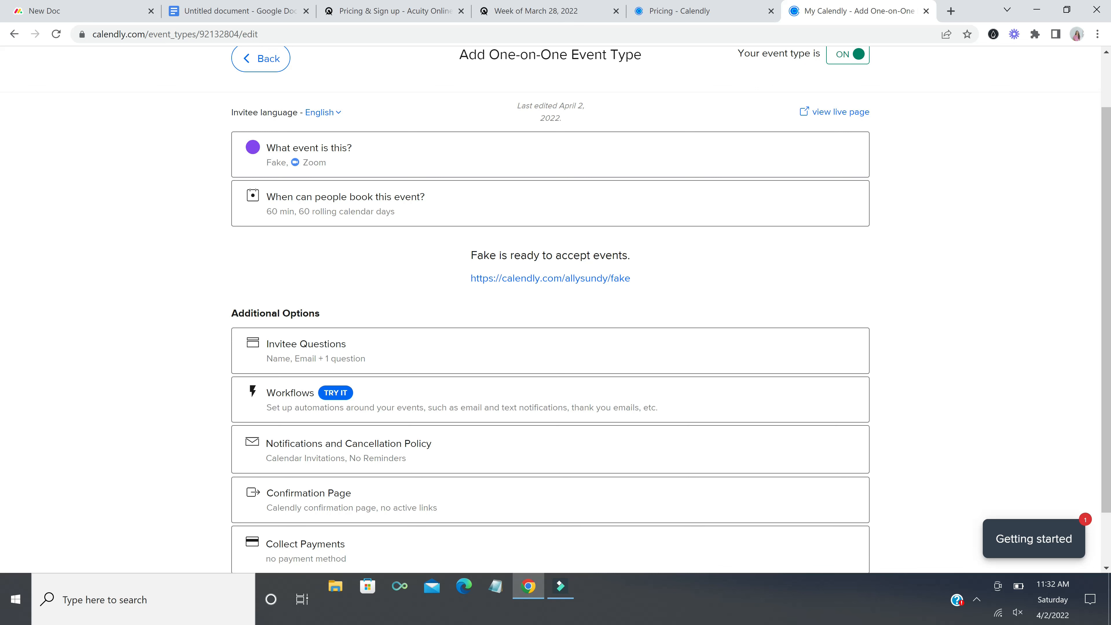
scroll(579, 309, "down", 1)
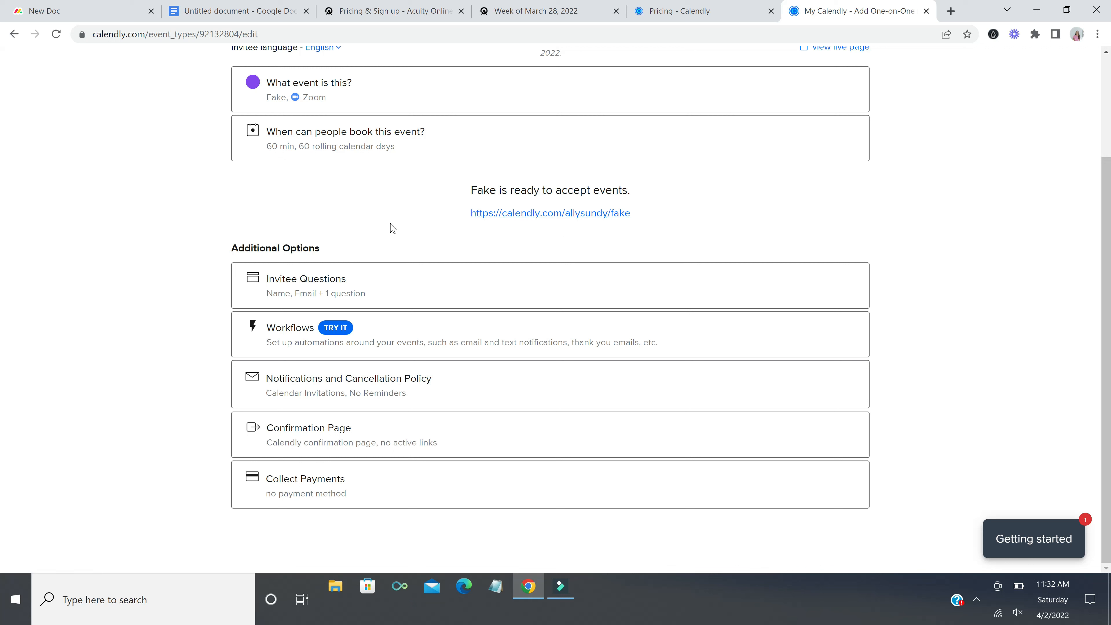
left_click(388, 289)
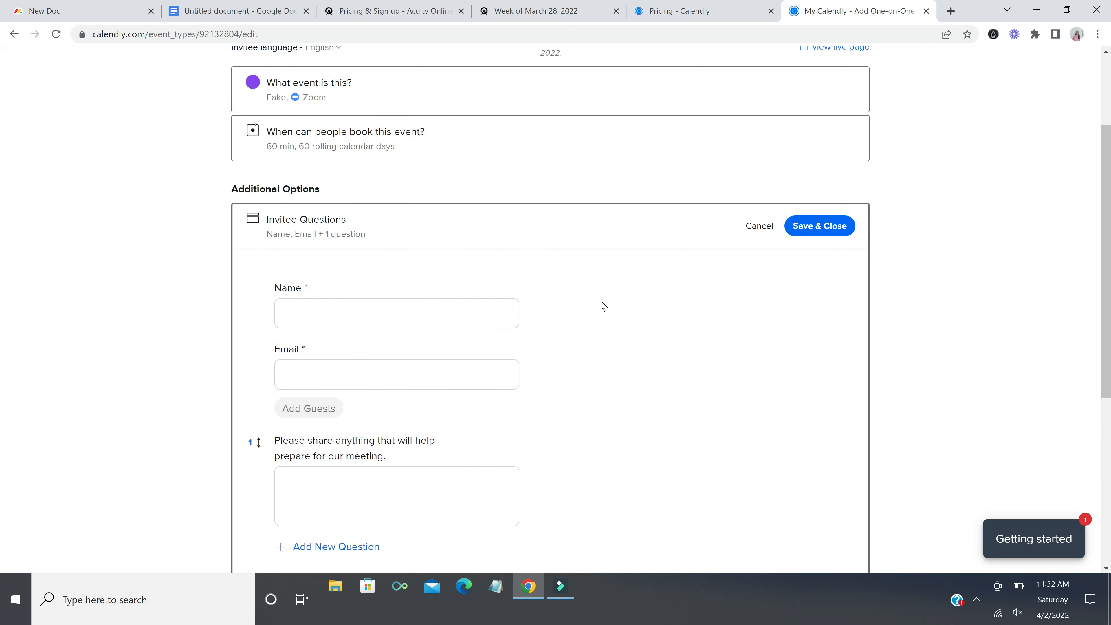
scroll(605, 306, "down", 1)
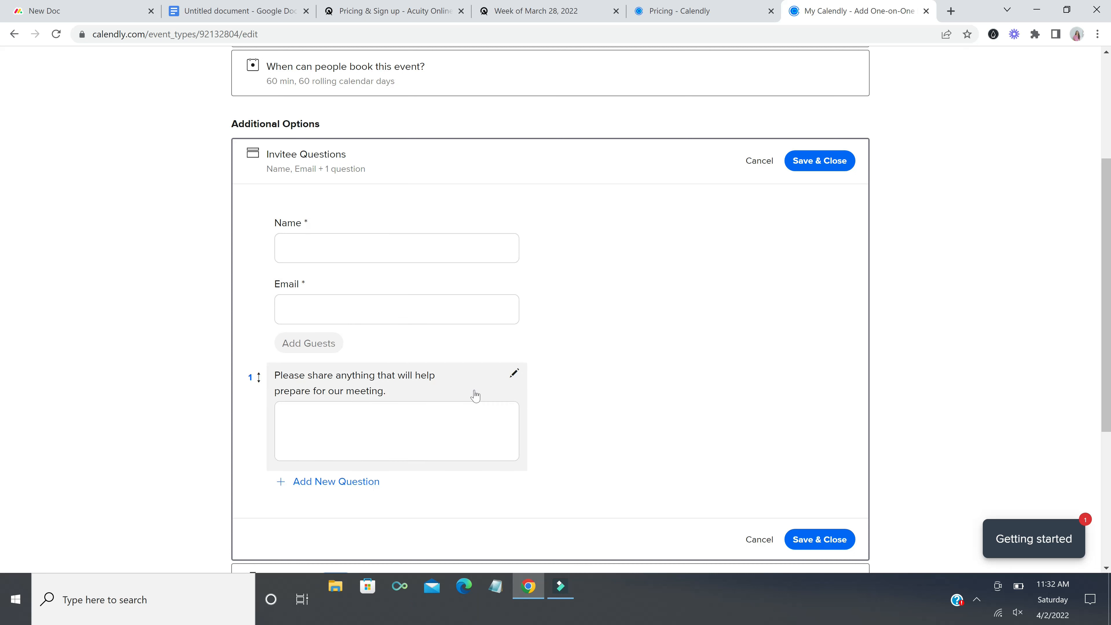
left_click(516, 375)
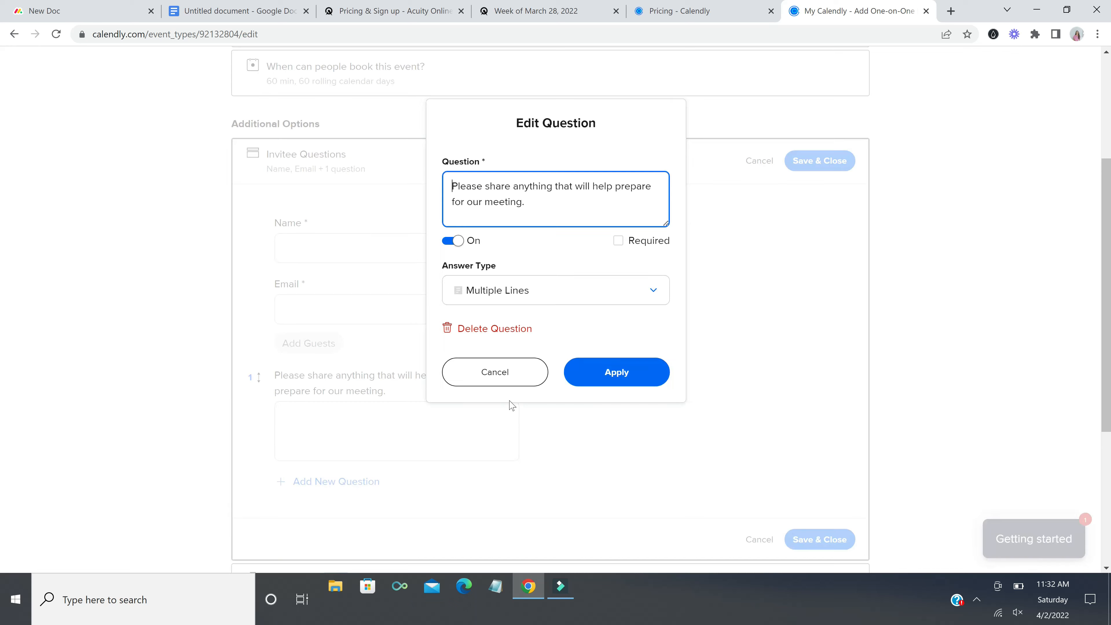
triple_click(532, 202)
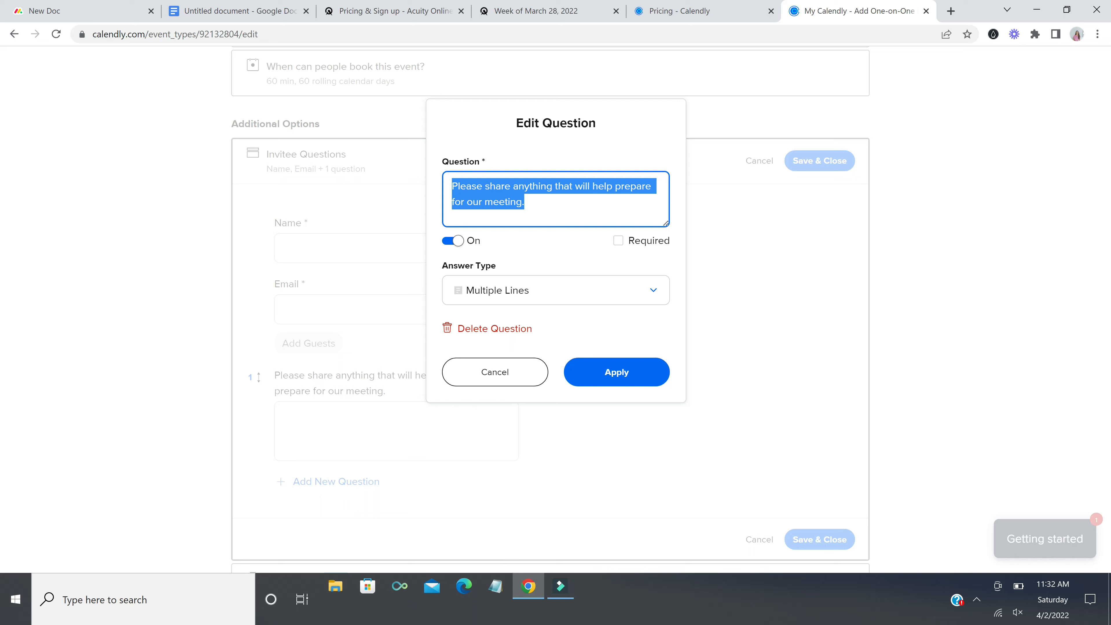
type("What ty")
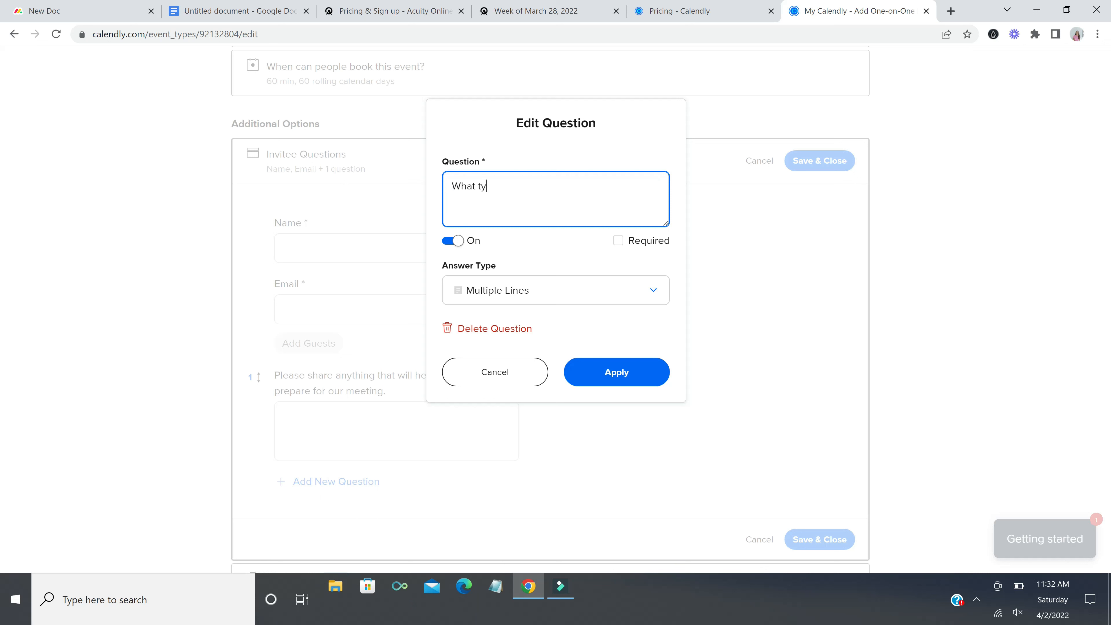
type("pe of business do you have?")
- Review the answer types, keep Multiple Lines, and apply the business question as required
left_click(656, 295)
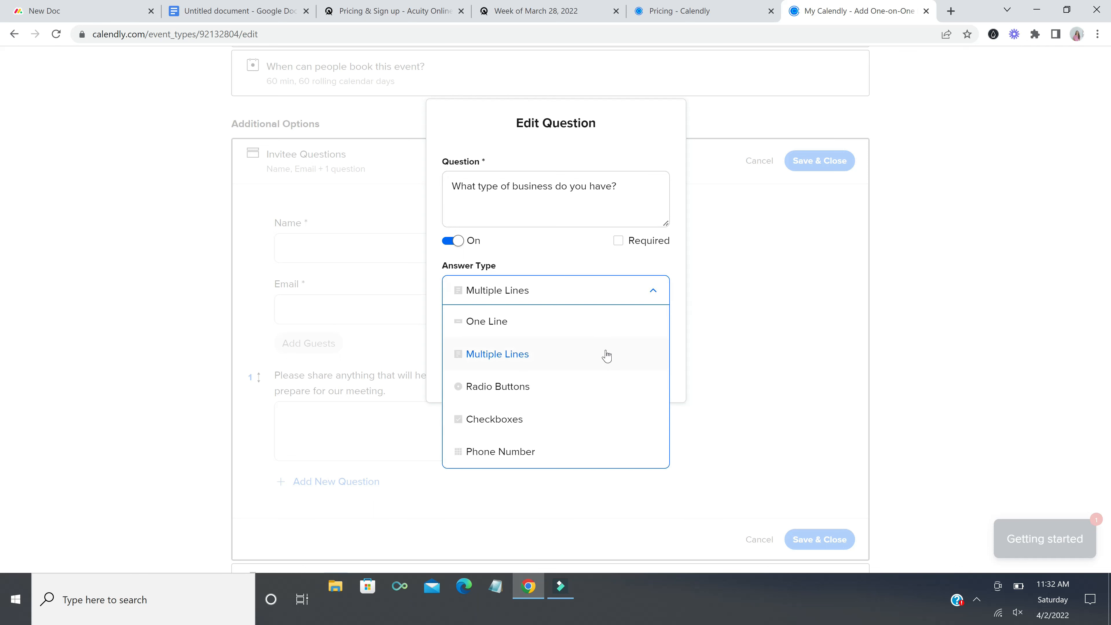
left_click(571, 265)
left_click(620, 244)
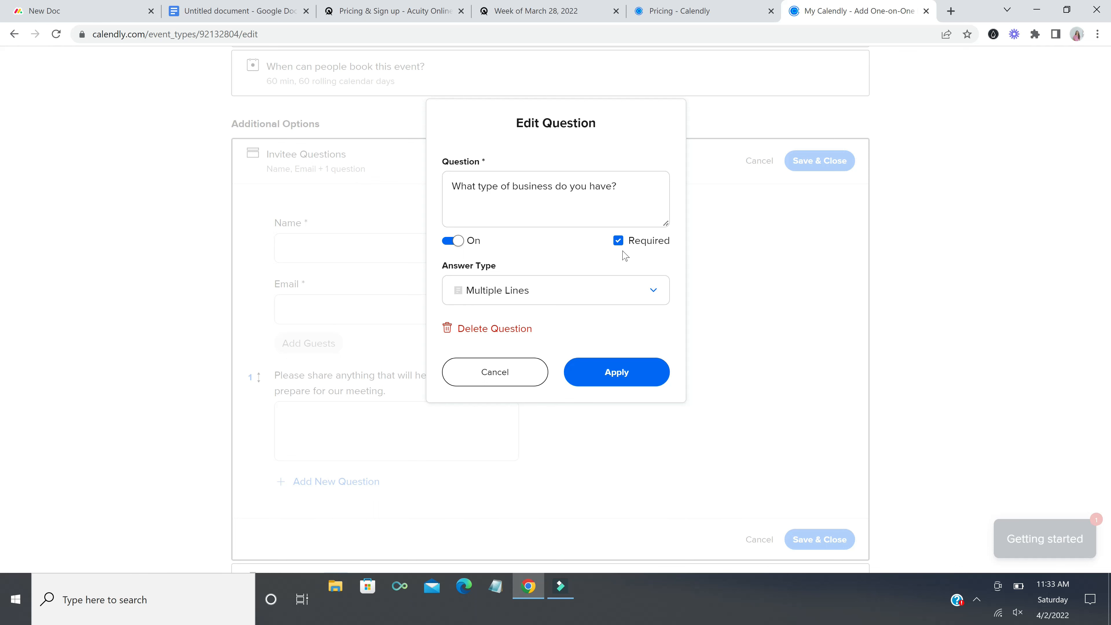
left_click(632, 377)
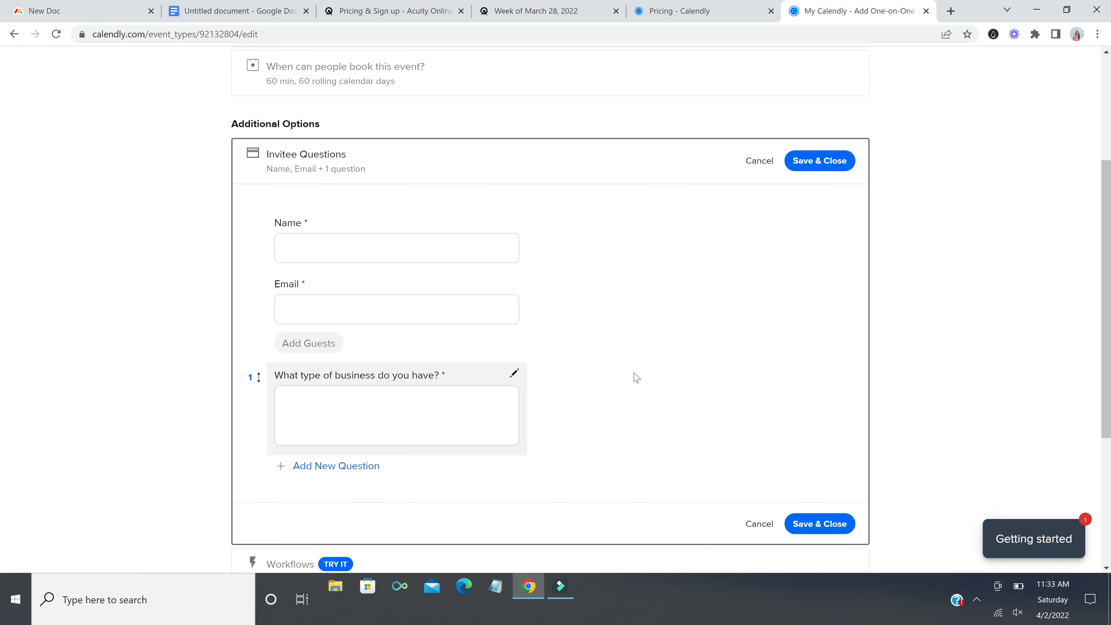
- Add the required one-line question "What are your goals for our meeting?" and save the invitee questions
scroll(632, 379, "down", 1)
left_click(352, 400)
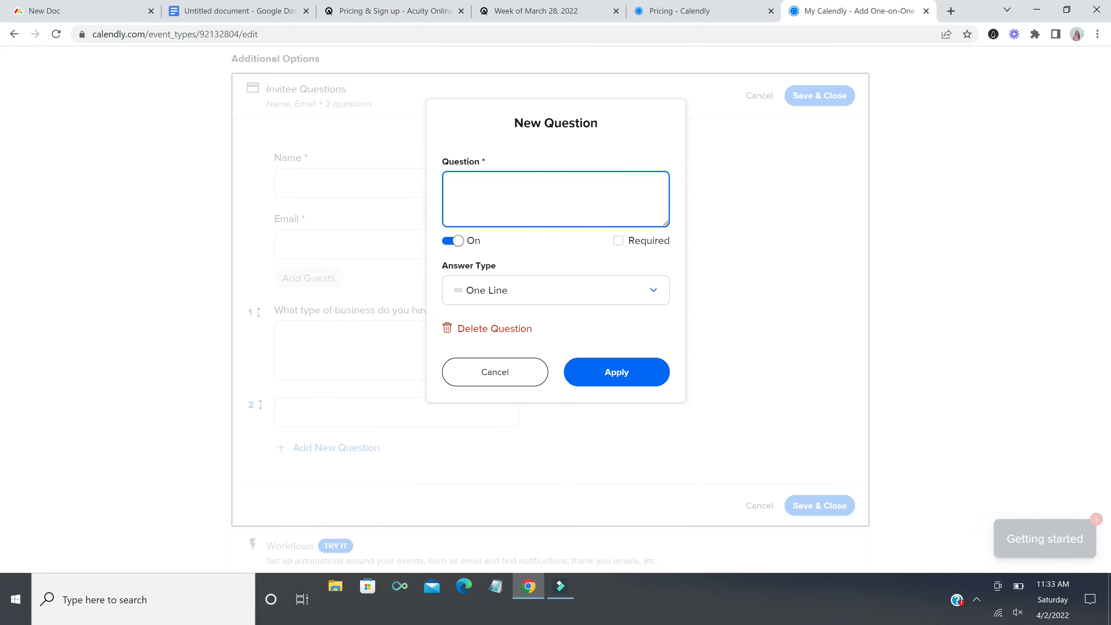
type("What are your goals for our me")
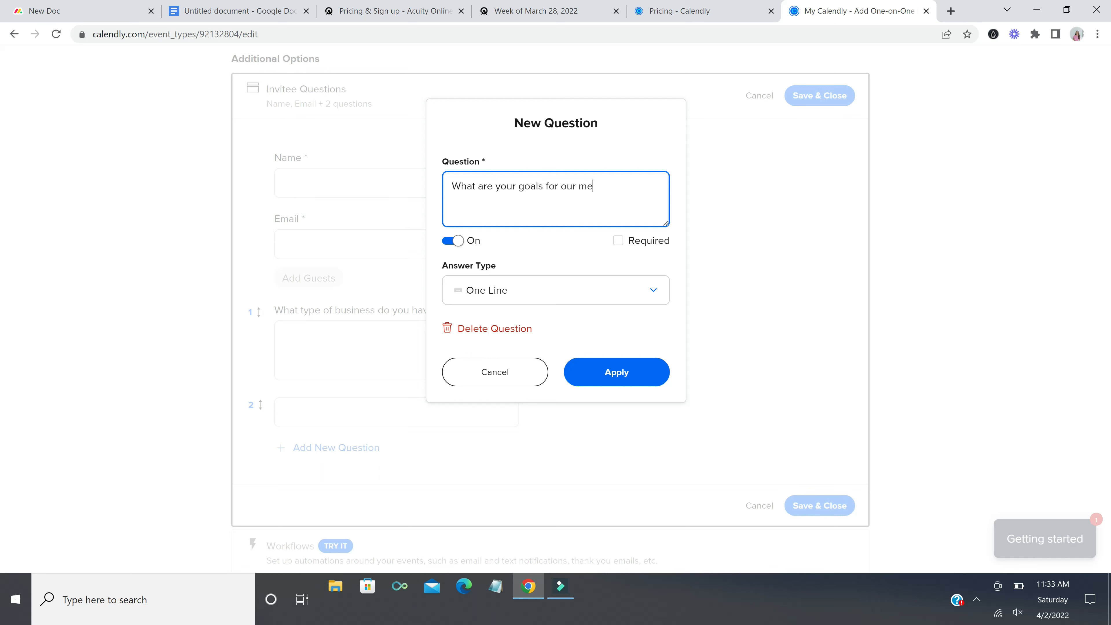
type("eting?")
left_click(618, 240)
left_click(616, 383)
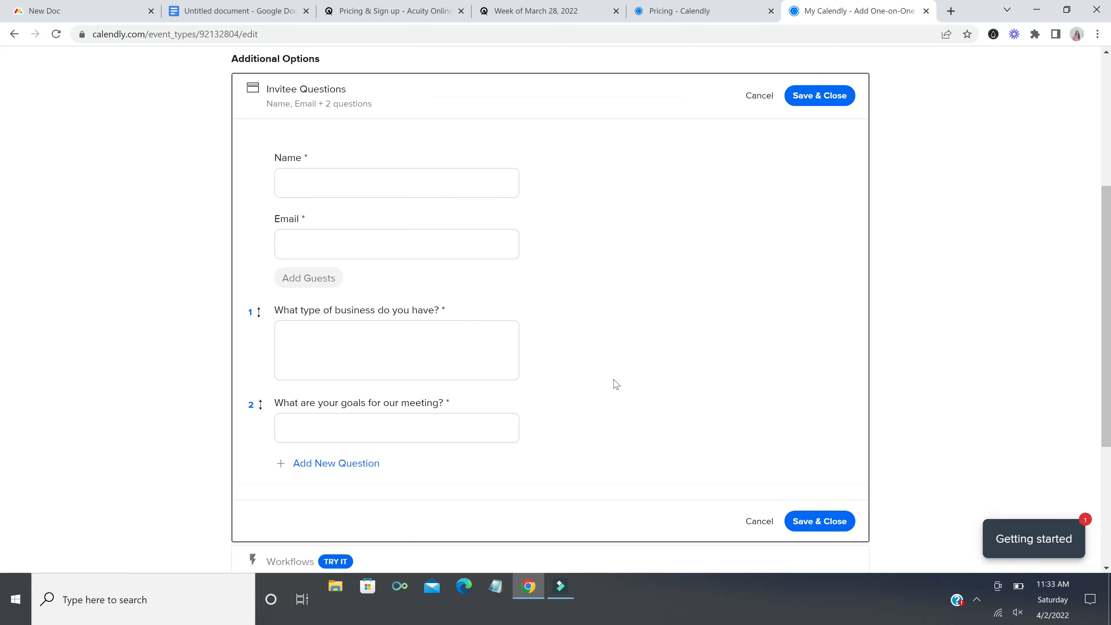
scroll(615, 383, "down", 3)
left_click(818, 396)
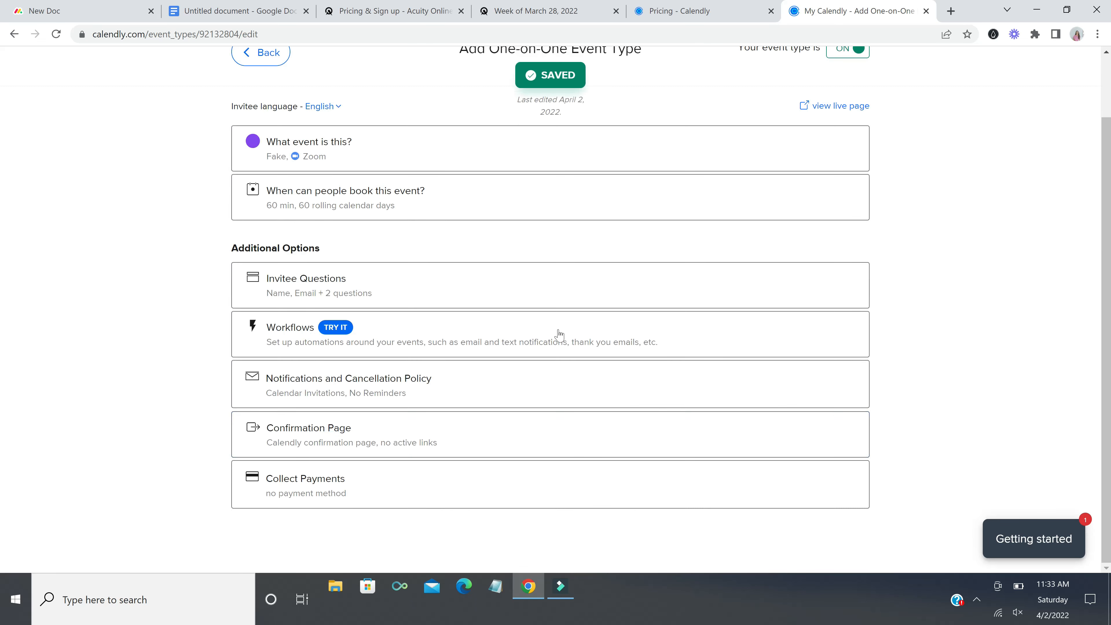
- Open the Workflows option and examine the example automations for the event type
left_click(403, 341)
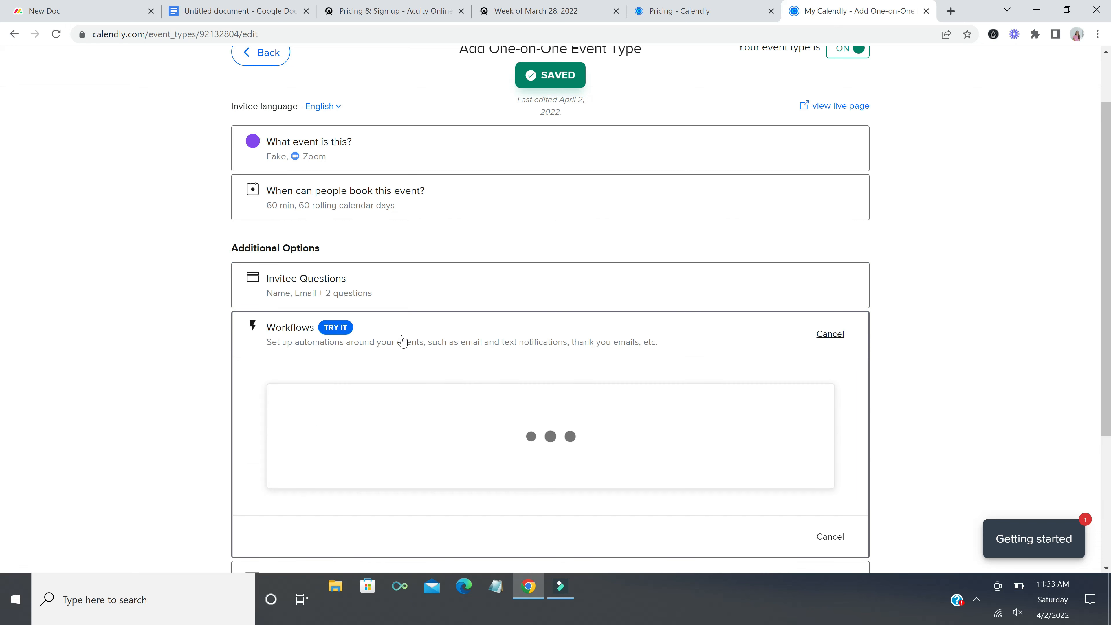
scroll(564, 379, "down", 2)
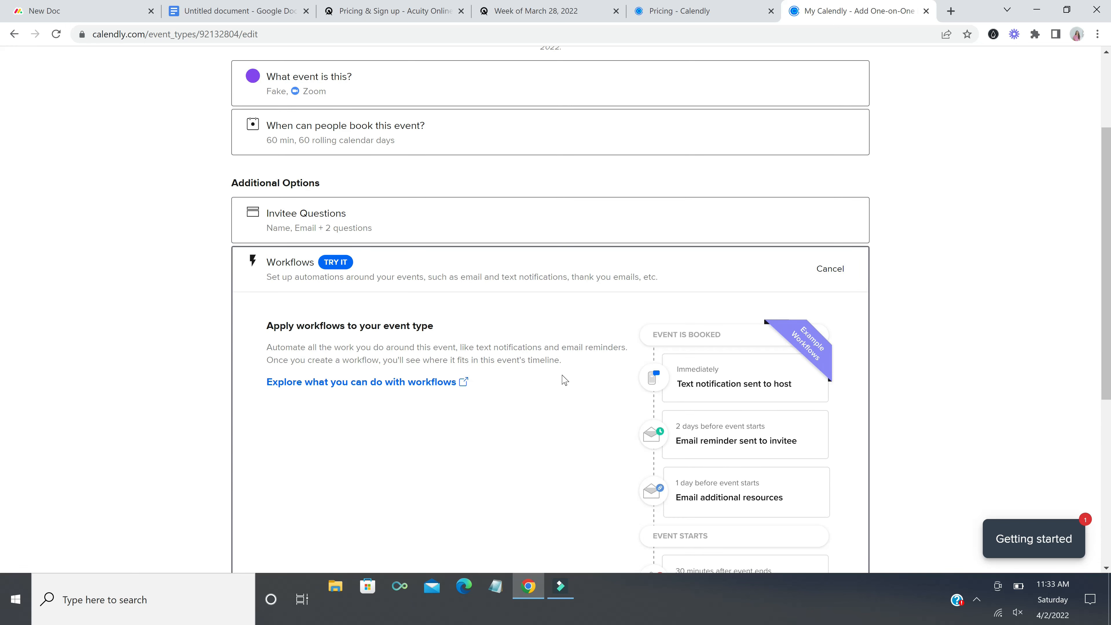
scroll(564, 380, "down", 2)
scroll(564, 379, "down", 2)
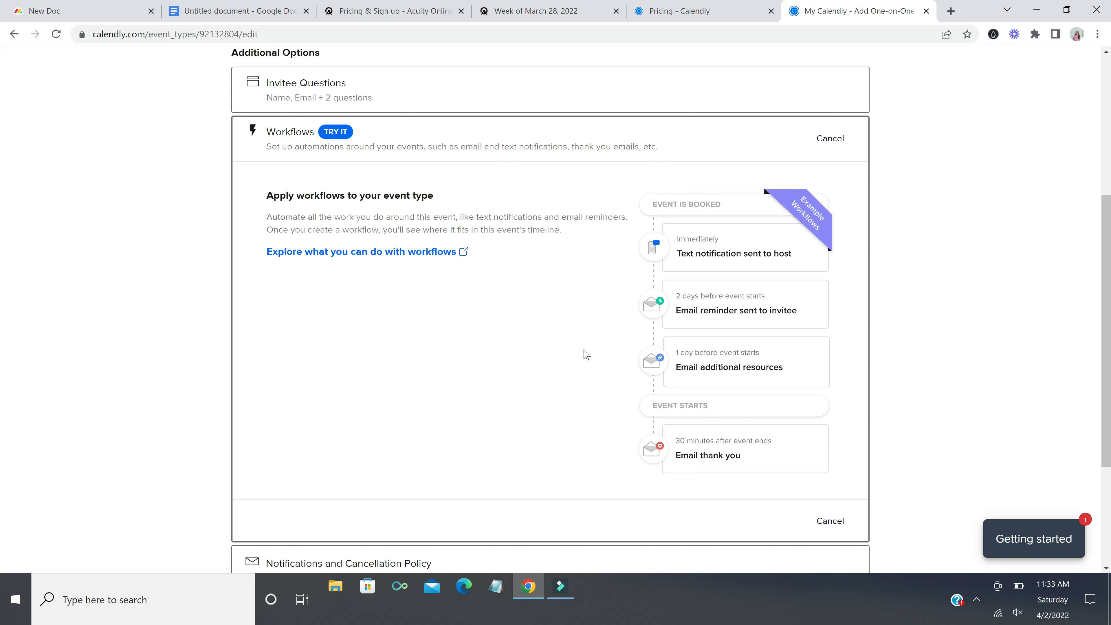
scroll(587, 354, "down", 2)
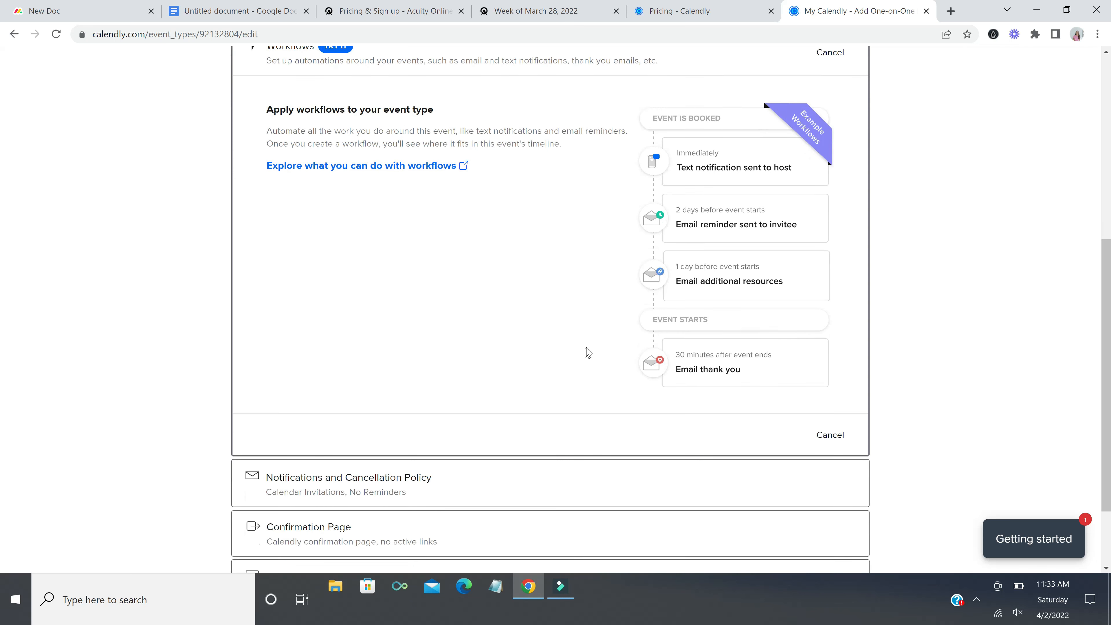
scroll(588, 352, "down", 2)
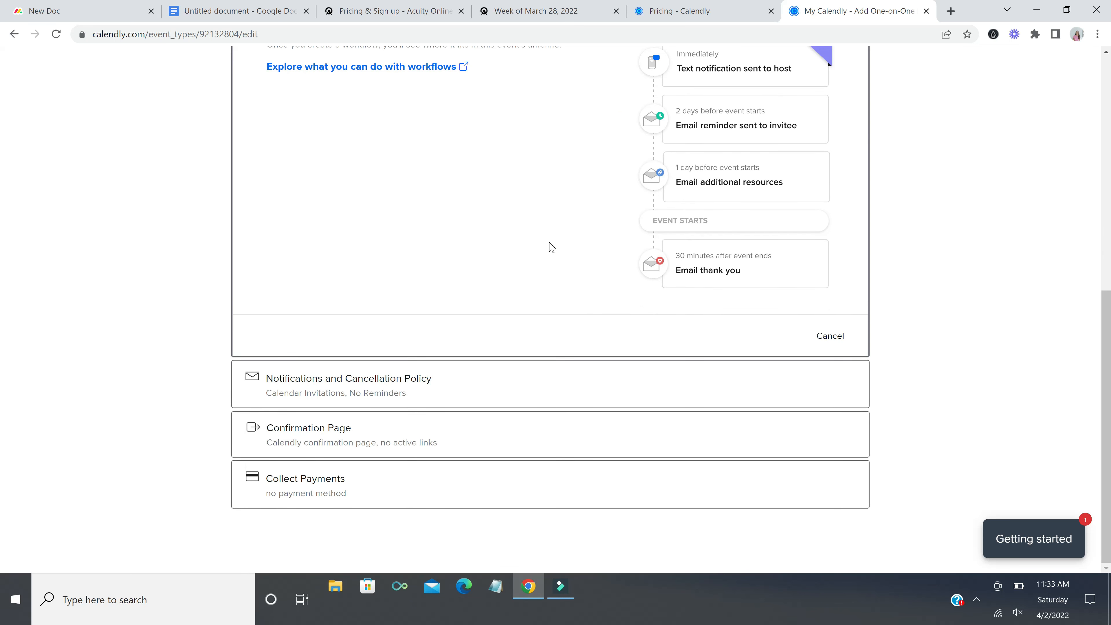
- Open the calendar invitation personalization under Notifications and Cancellation Policy and review its title and body
left_click(501, 379)
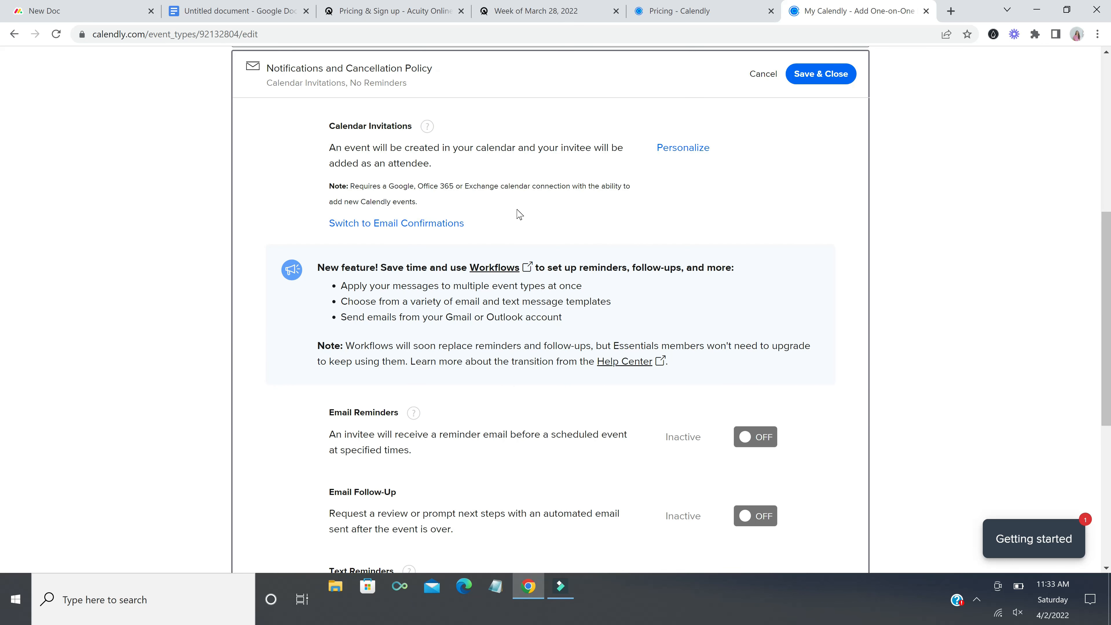
left_click(694, 149)
scroll(592, 239, "down", 1)
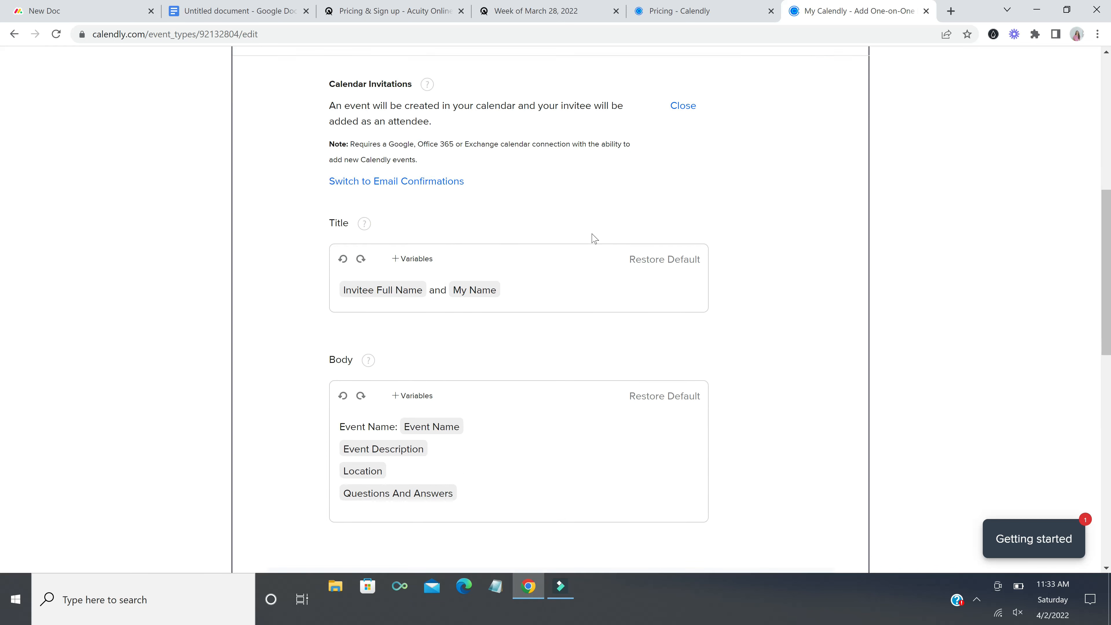
scroll(557, 303, "down", 1)
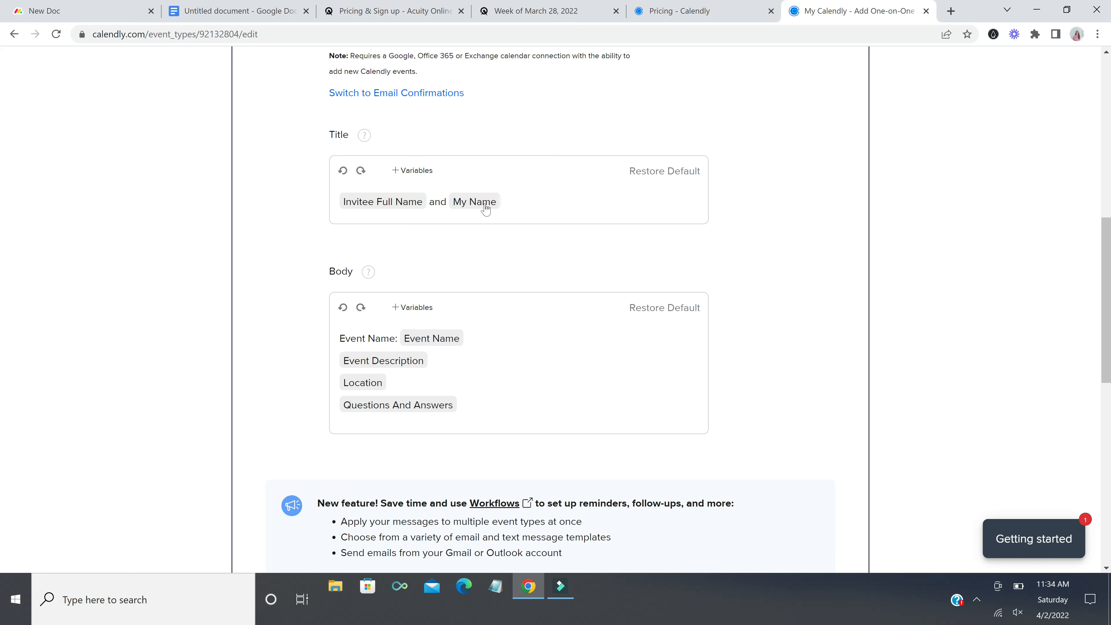
scroll(484, 265, "down", 1)
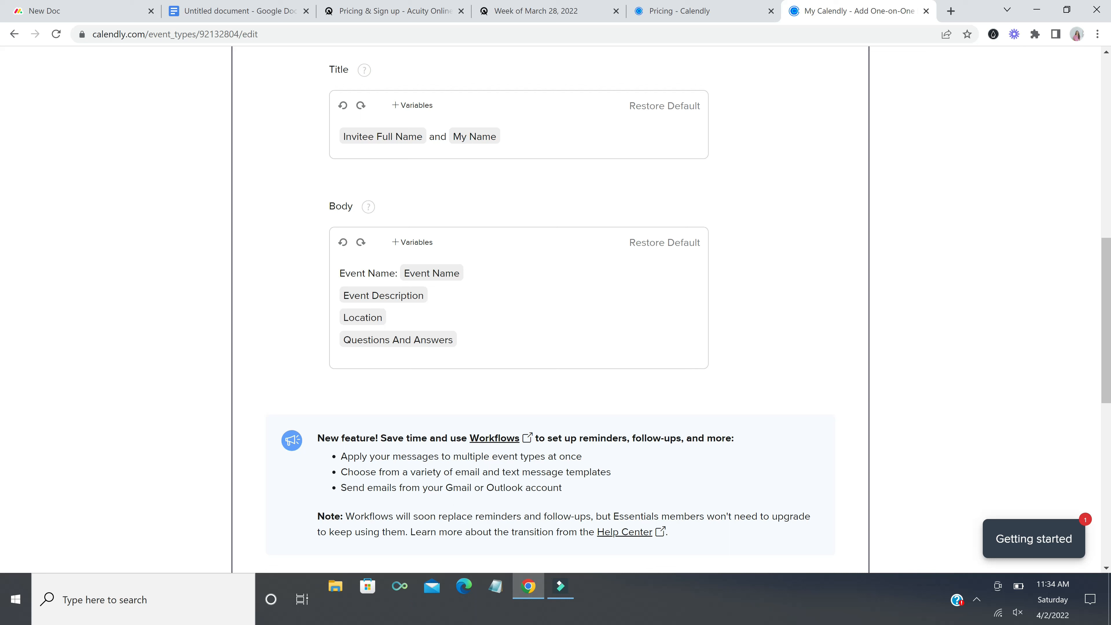
scroll(444, 347, "down", 1)
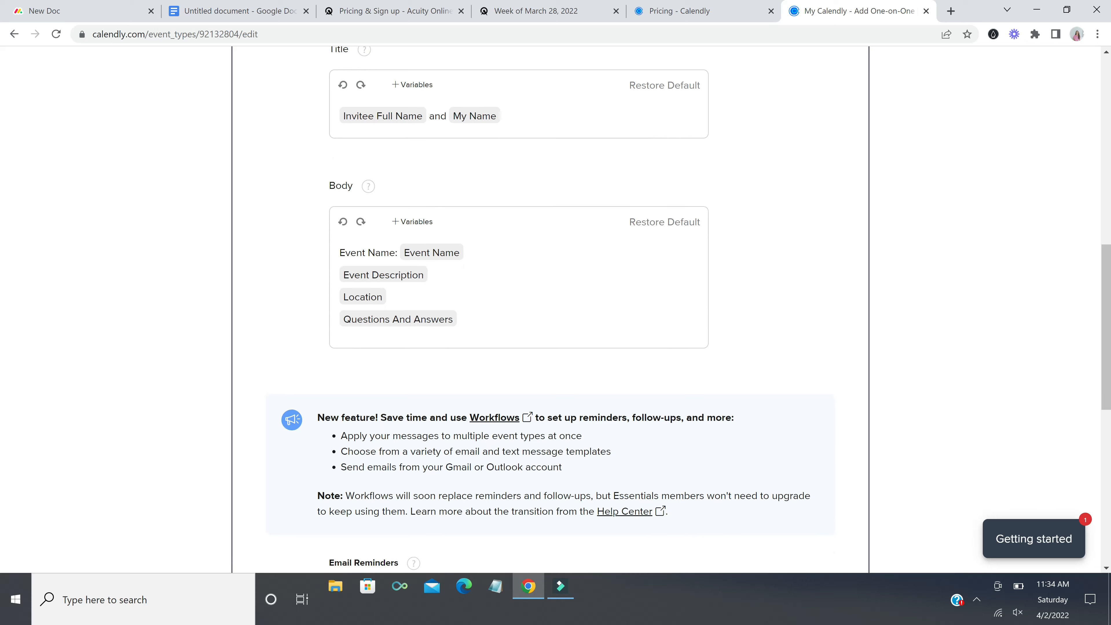
scroll(556, 306, "down", 2)
- Replace the event name line in the calendar invitation body with "Hi, thanks for booking. I'm looking"
left_click(500, 135)
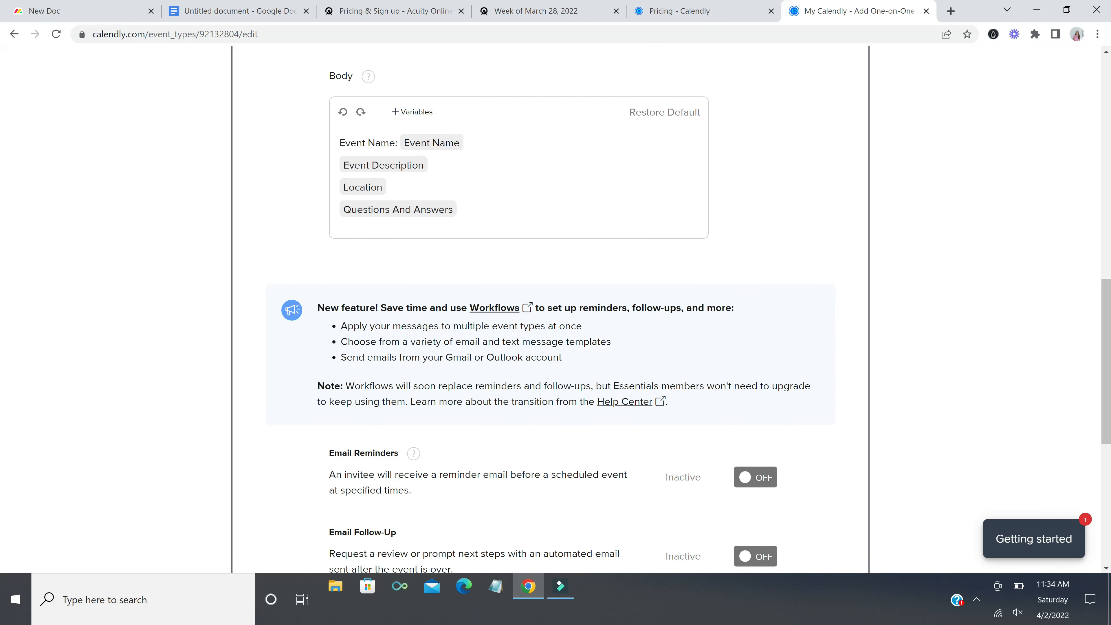
type("Hi,")
key("BackSpace")
key("BackSpace")
key("BackSpace")
key("BackSpace")
key("BackSpace")
key("BackSpace")
key("BackSpace")
key("BackSpace")
key("BackSpace")
key("BackSpace")
key("BackSpace")
key("BackSpace")
key("BackSpace")
key("BackSpace")
key("BackSpace")
key("BackSpace")
key("BackSpace")
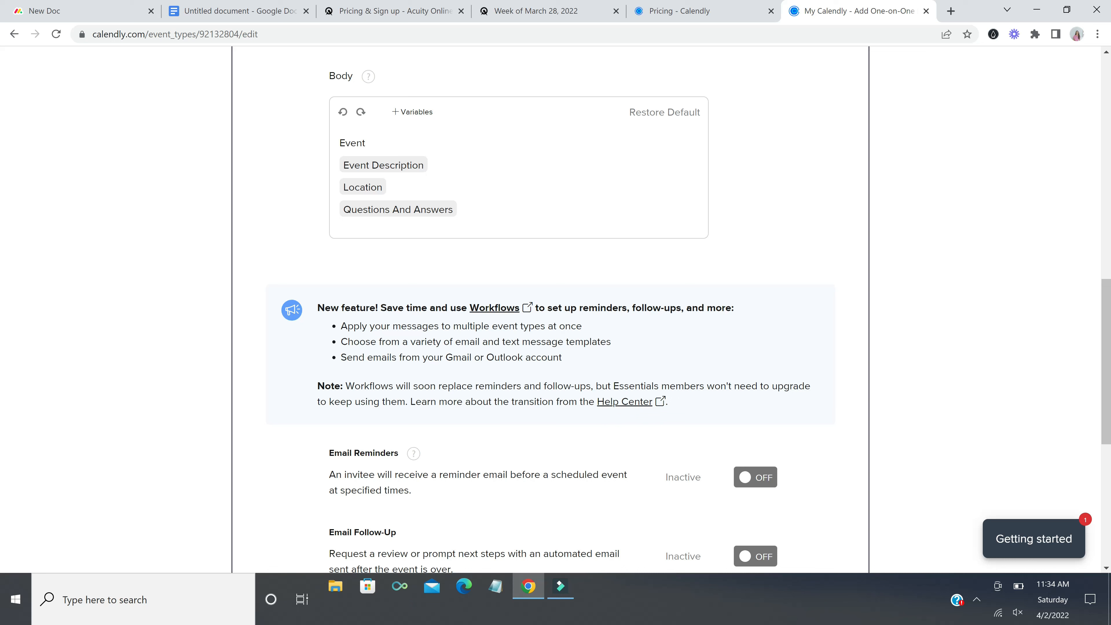
type("Hi, thanks for booking. I'm lokign for")
key("BackSpace")
key("BackSpace")
key("BackSpace")
key("BackSpace")
key("BackSpace")
key("BackSpace")
key("BackSpace")
key("BackSpace")
key("BackSpace")
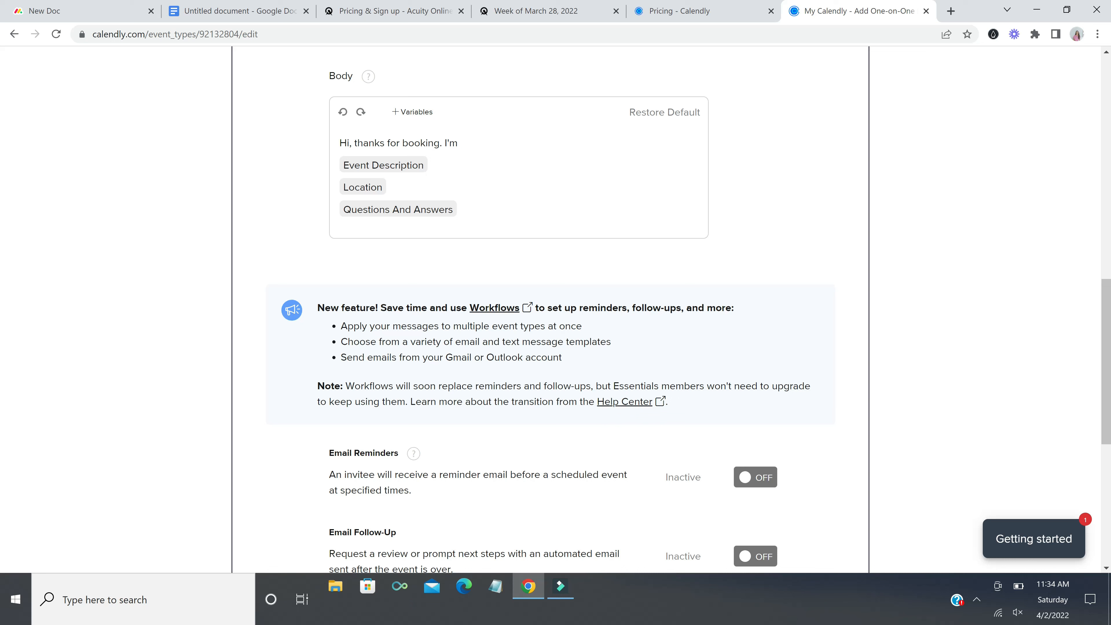
type("looking")
- Turn on email reminders and open their personalization to review the subject, body and timing
scroll(543, 197, "down", 4)
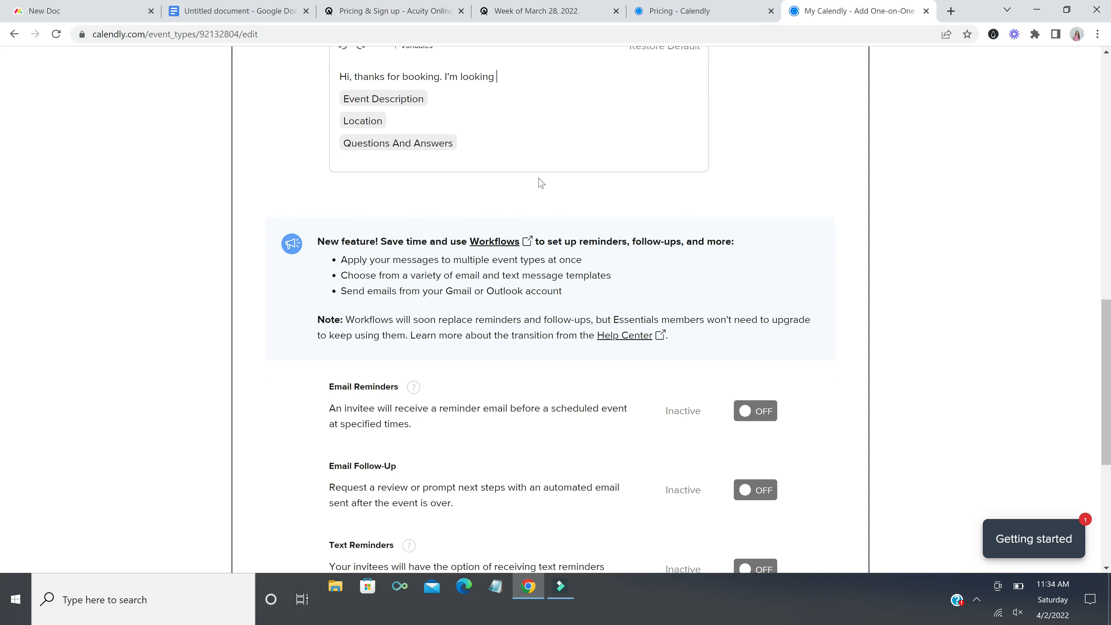
scroll(562, 239, "down", 2)
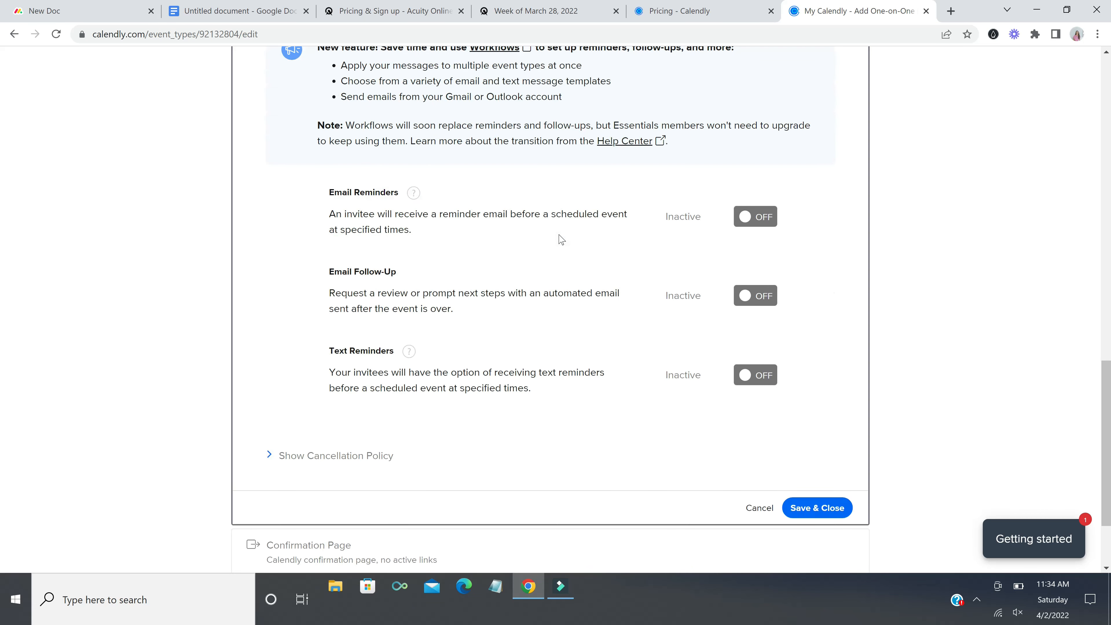
left_click(765, 219)
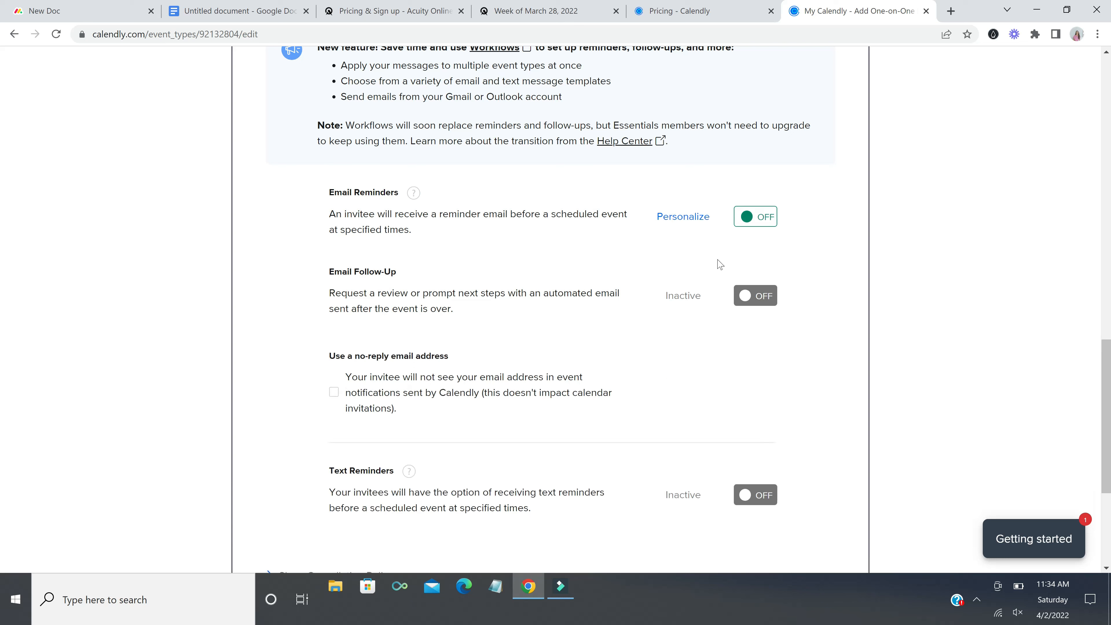
left_click(694, 222)
scroll(474, 251, "down", 3)
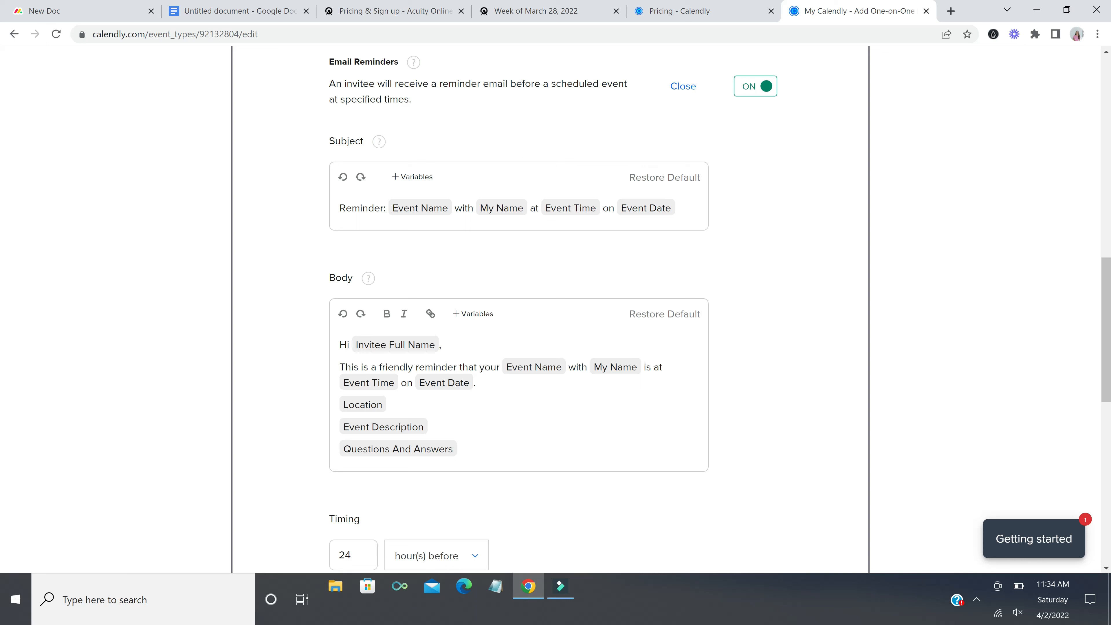
scroll(518, 307, "down", 6)
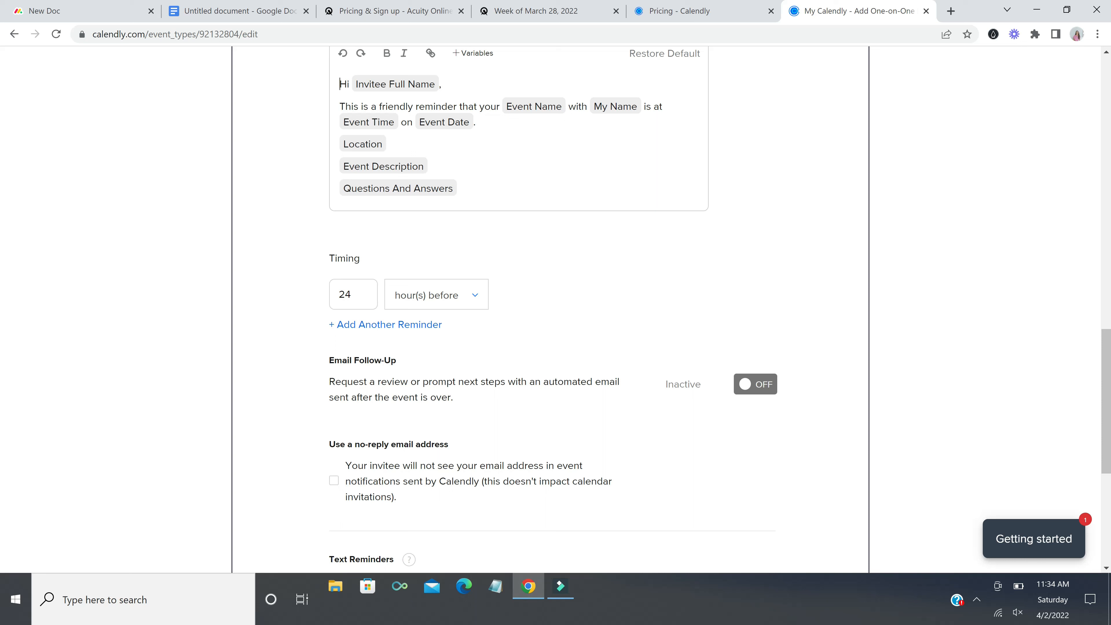
- Add a second email reminder and set the two reminder timings to 48 and 12 hours before the event
left_click(374, 324)
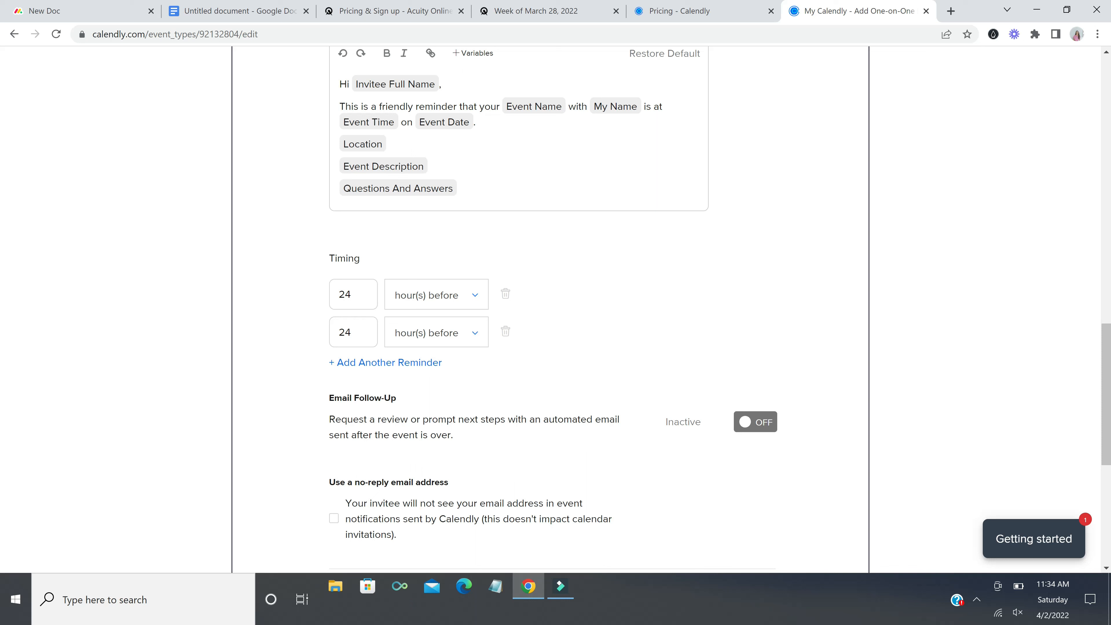
left_click_drag(354, 289, 331, 297)
type("48")
key("Tab")
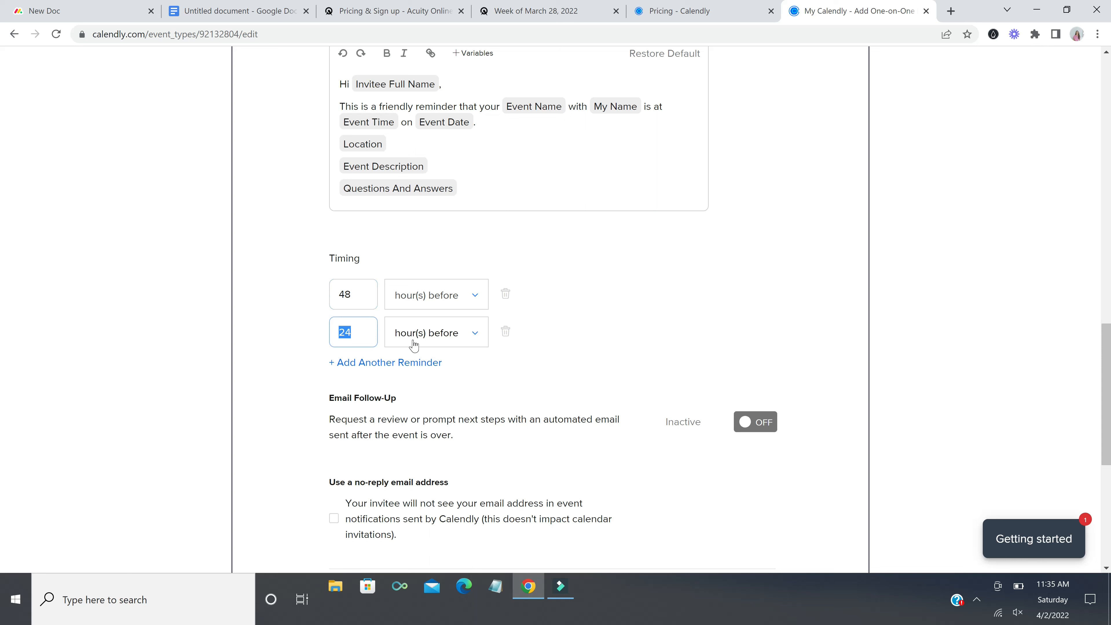
type("12")
key("Tab")
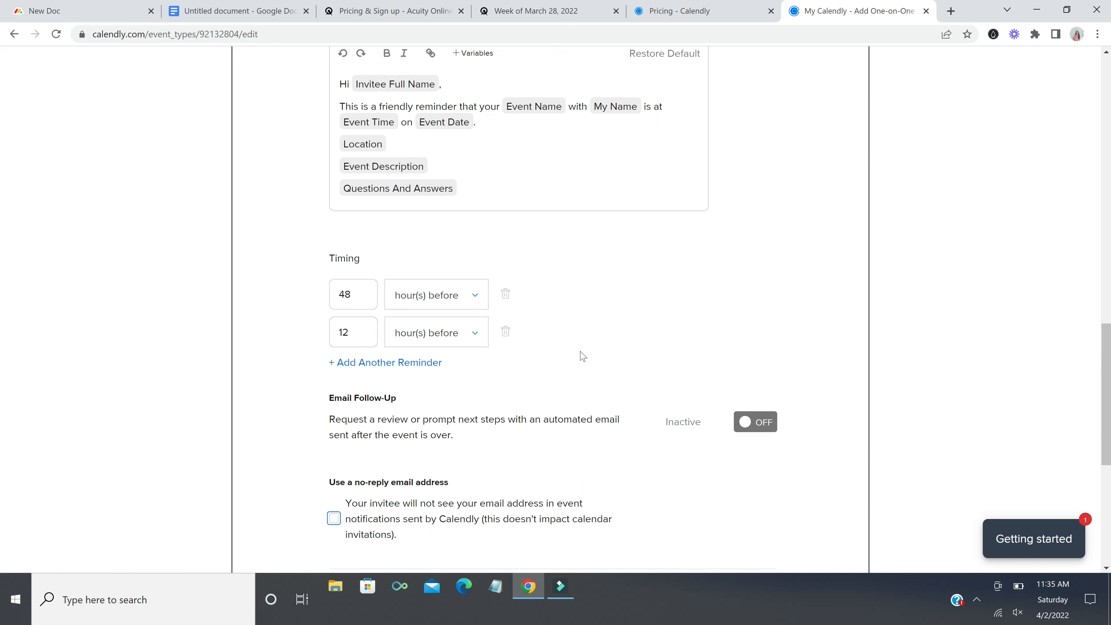
- Turn on the email follow-up and the text reminders for the event type
scroll(582, 356, "down", 3)
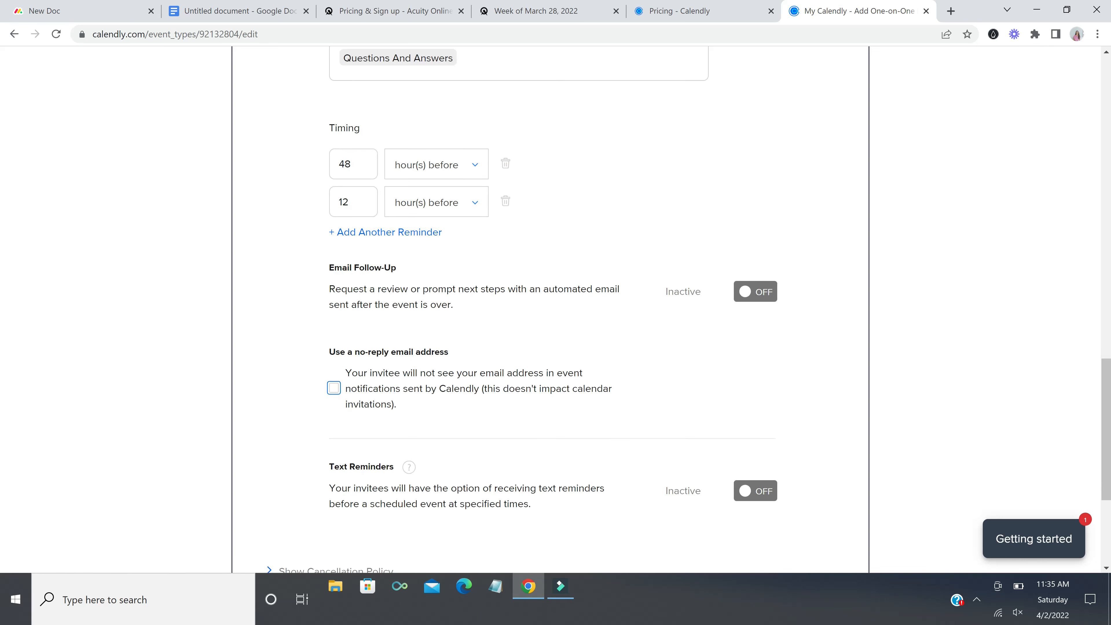
left_click(764, 292)
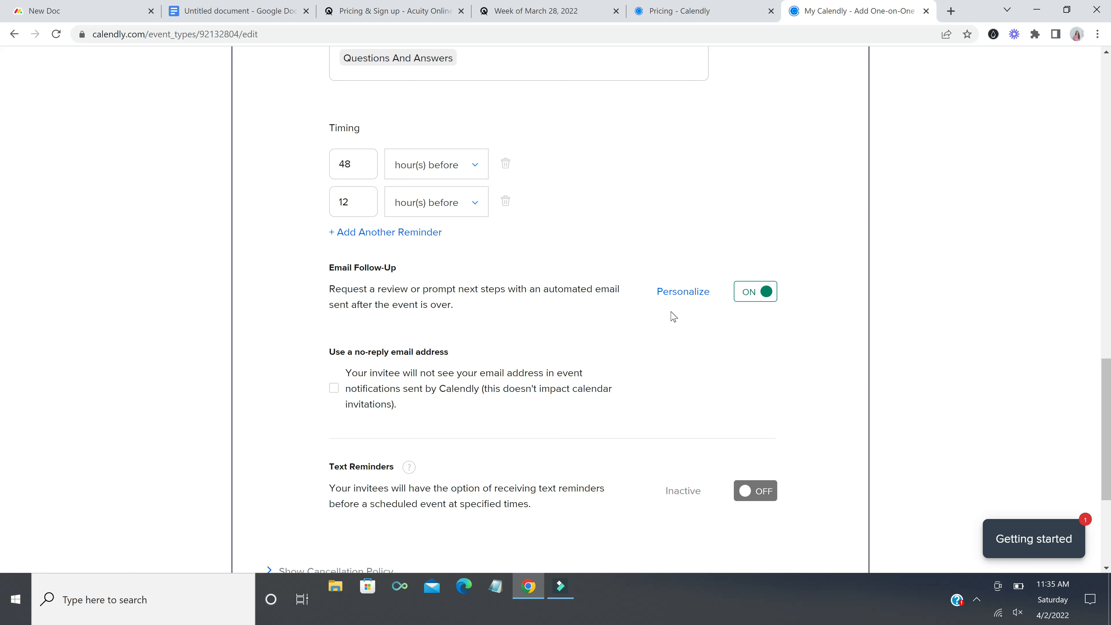
scroll(674, 316, "down", 3)
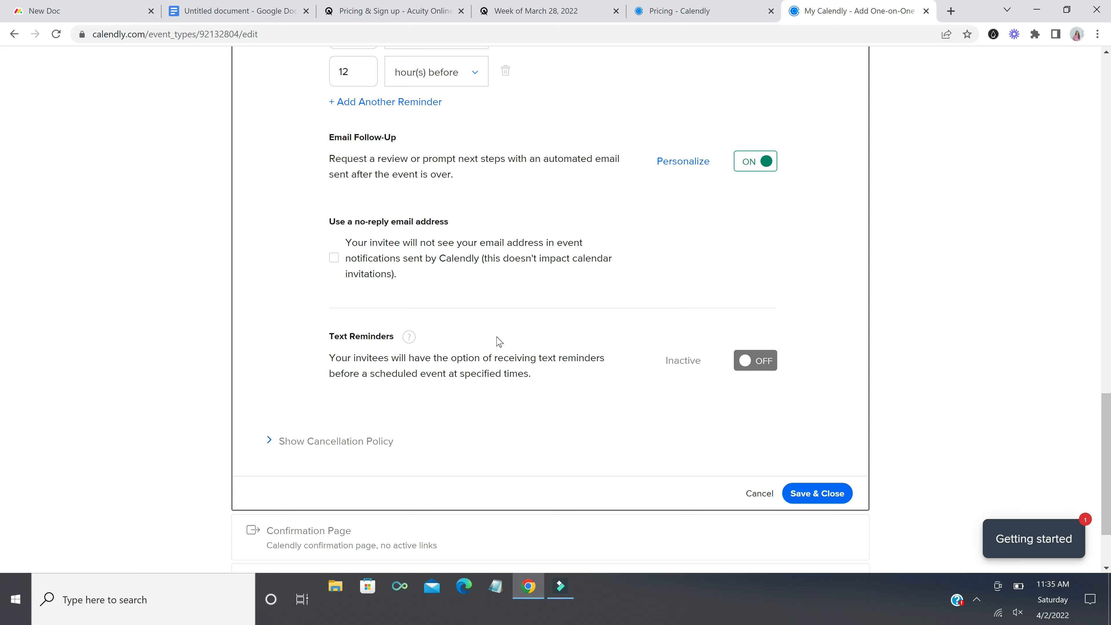
scroll(499, 341, "down", 1)
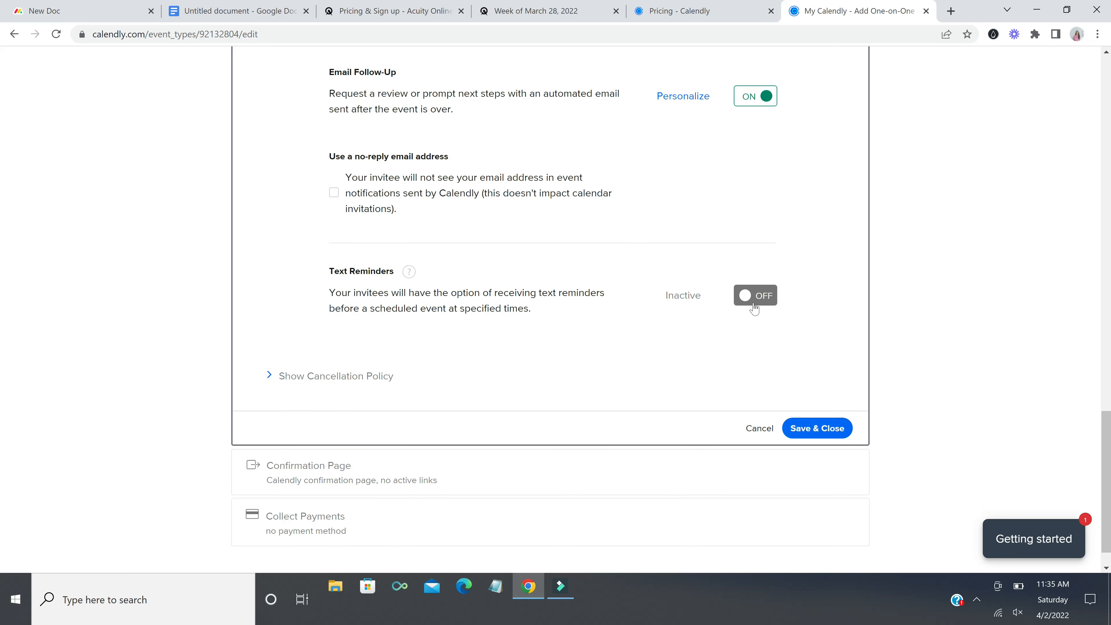
left_click(764, 302)
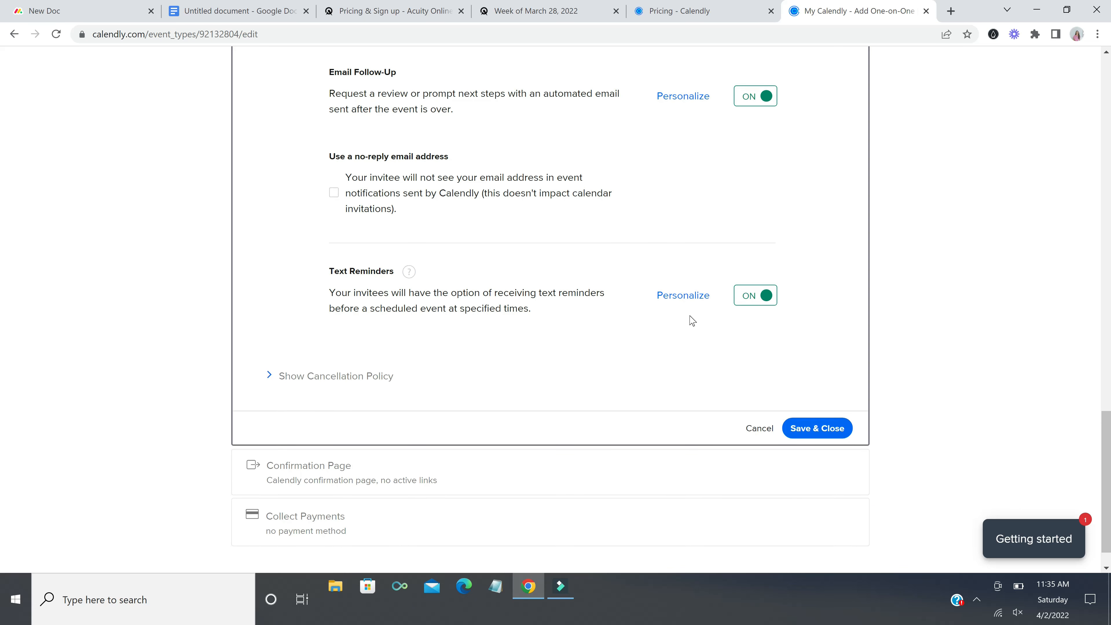
- Open the text reminder personalization and set its timing to 2 hours before the event
left_click(689, 296)
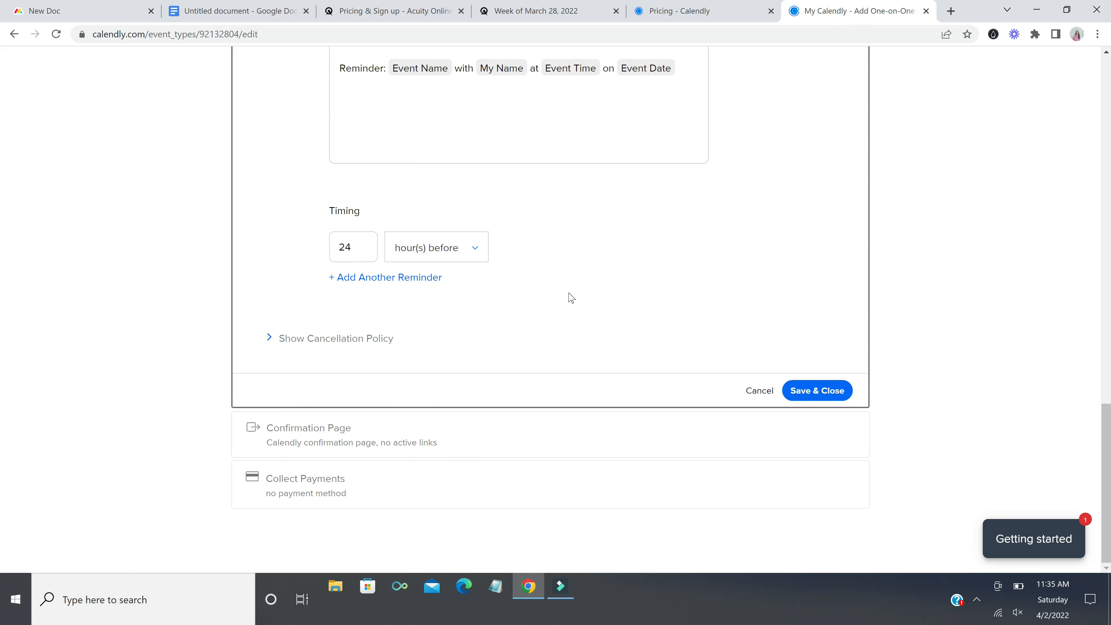
scroll(525, 256, "up", 1)
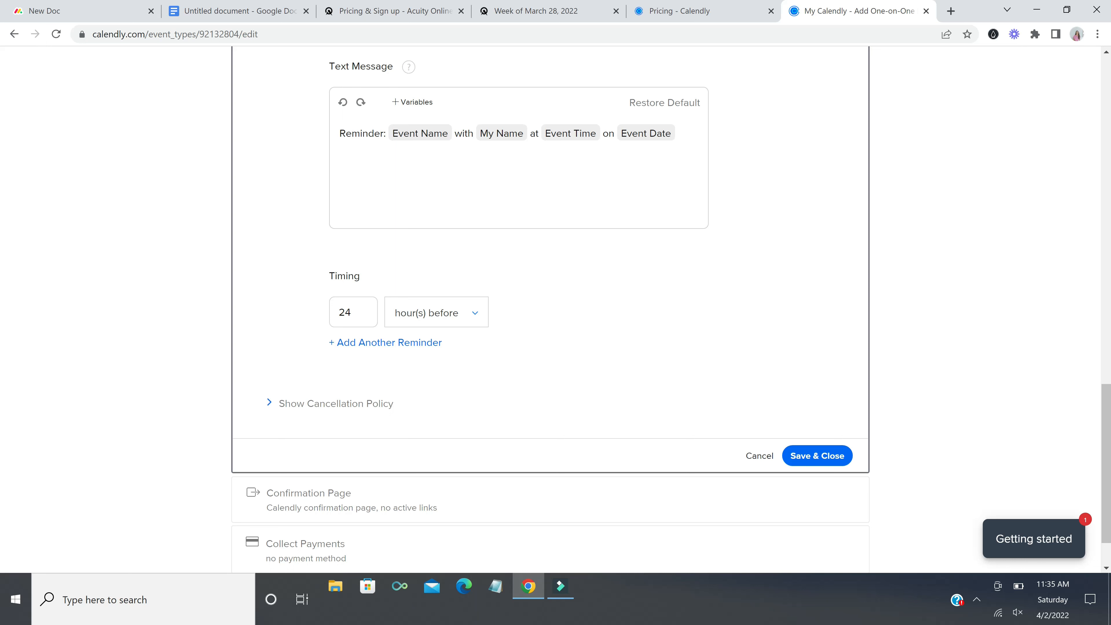
double_click(350, 312)
type("2")
- Expand the cancellation policy to review its options, then save and close Notifications and Cancellation Policy
left_click(818, 456)
left_click(269, 402)
scroll(583, 367, "down", 3)
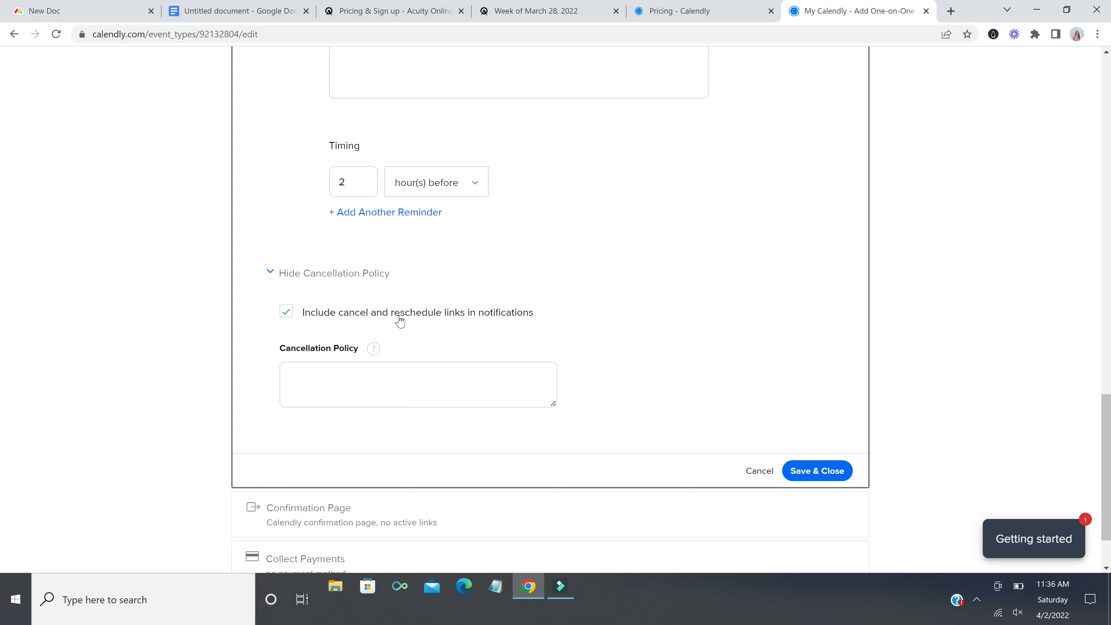
left_click(836, 473)
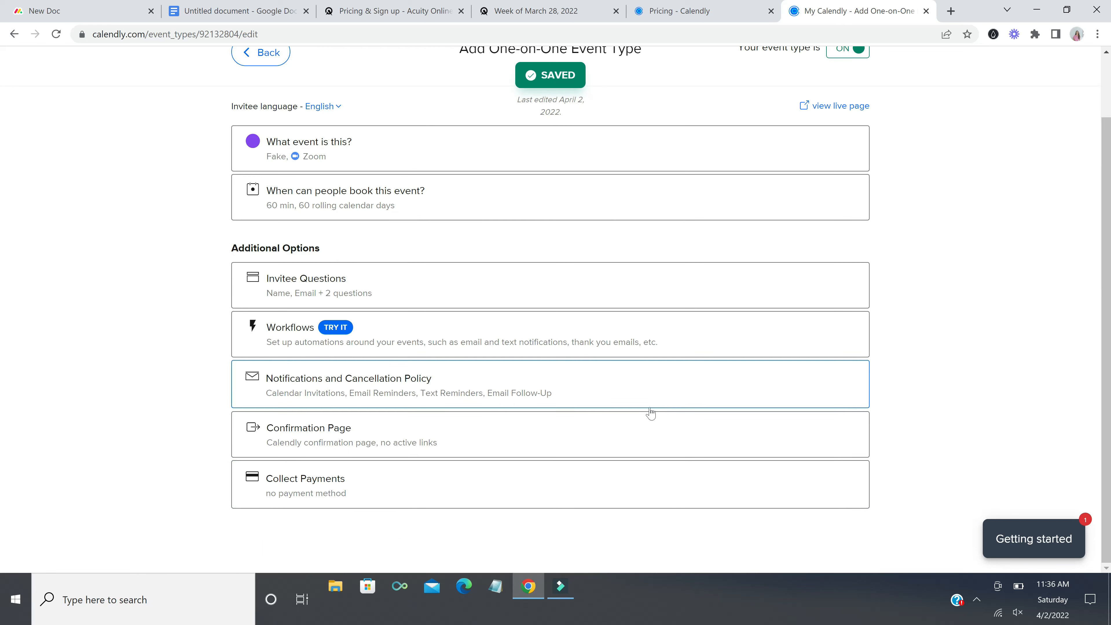
- Open the Confirmation Page settings and review the available On confirmation options
left_click(462, 428)
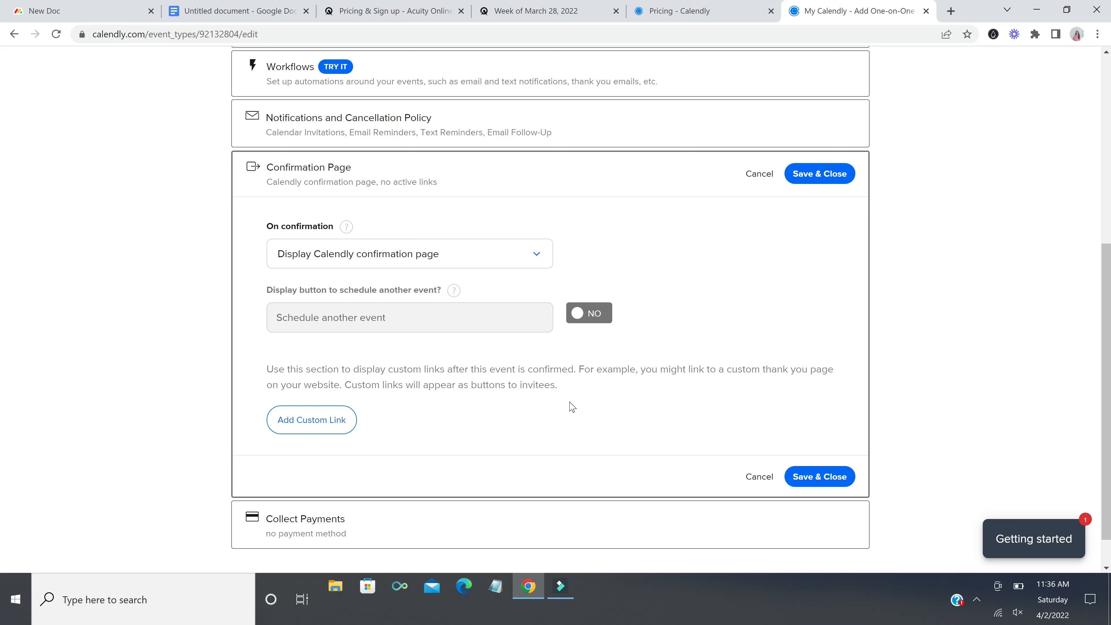
left_click(447, 258)
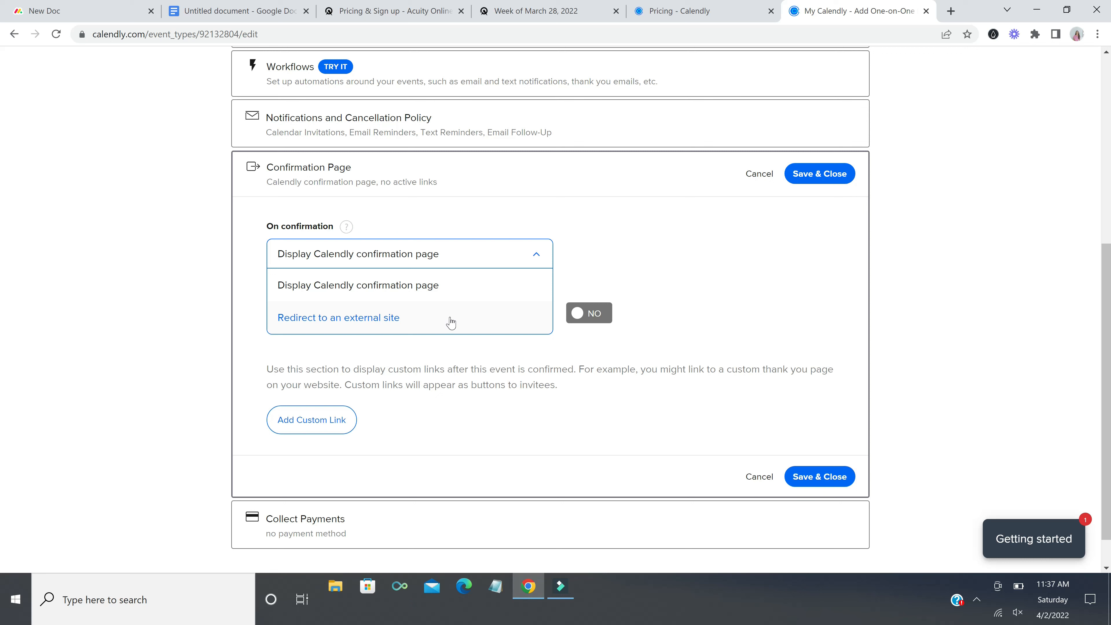
left_click(444, 258)
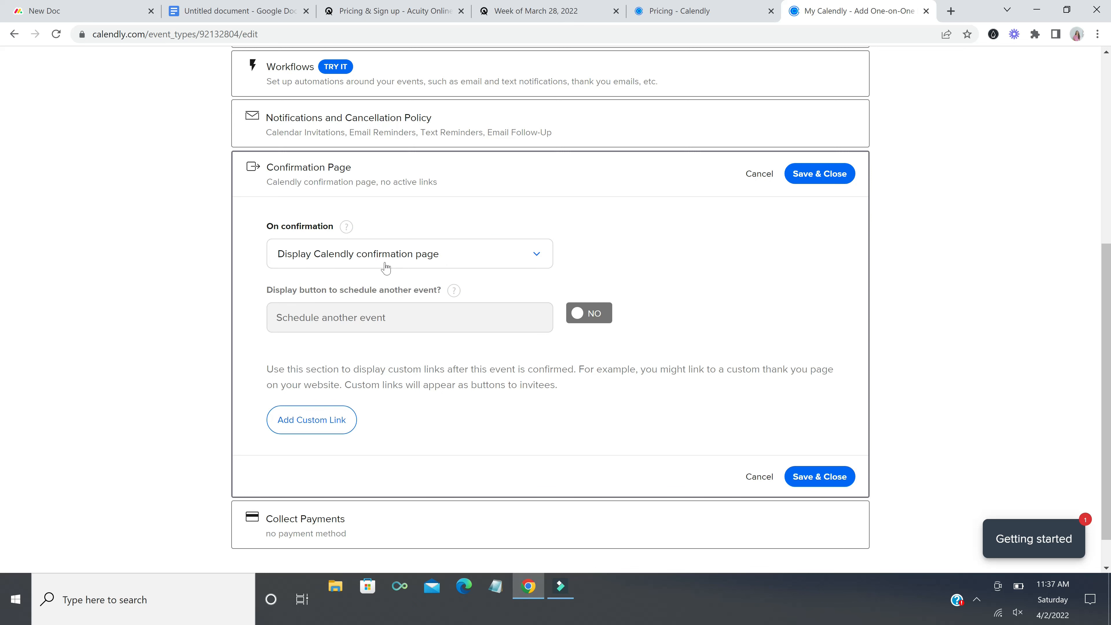
- Try to add a custom link named "Listen to this podcast" with URL "haulierlaguh", discard it, and save and close the Confirmation Page section
scroll(405, 324, "down", 1)
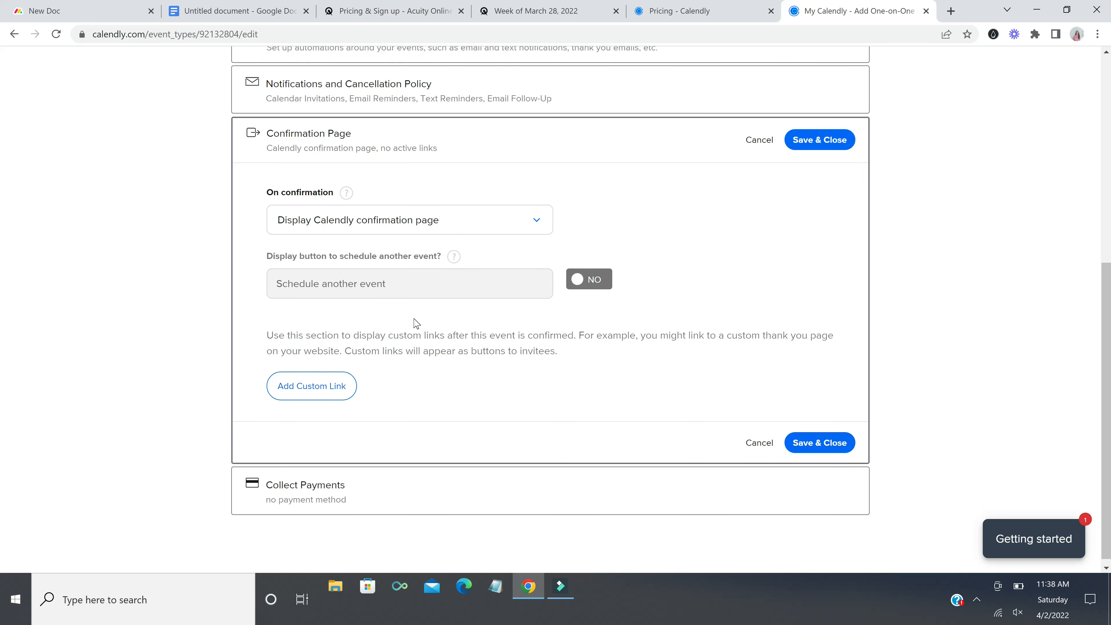
left_click(324, 397)
left_click(333, 406)
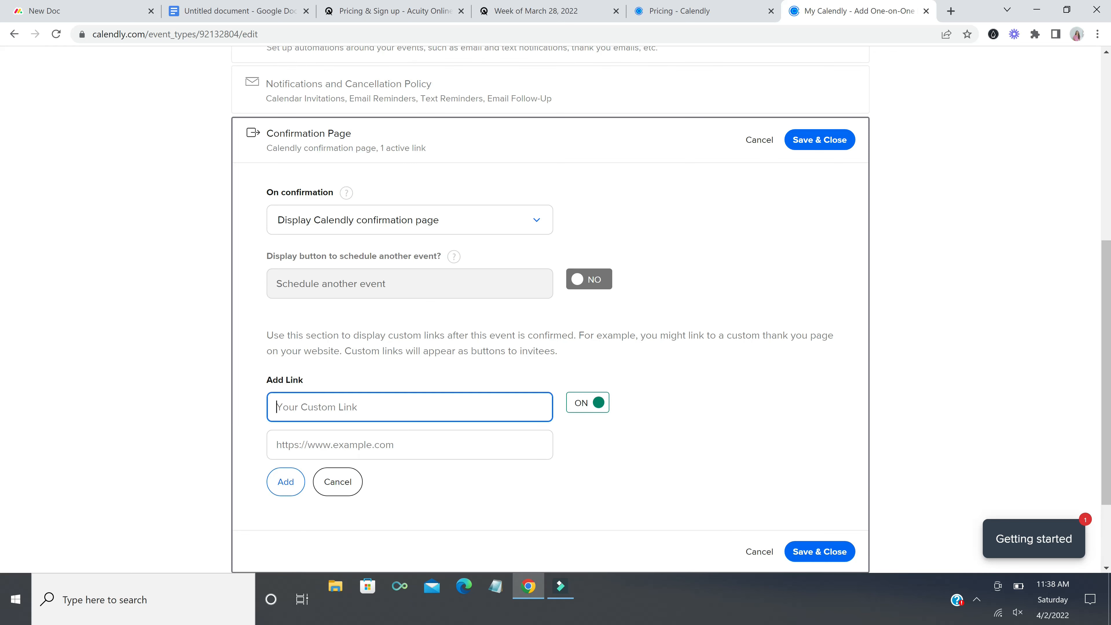
type("Listen to this podcast")
key("Tab")
type("haulierlaguh")
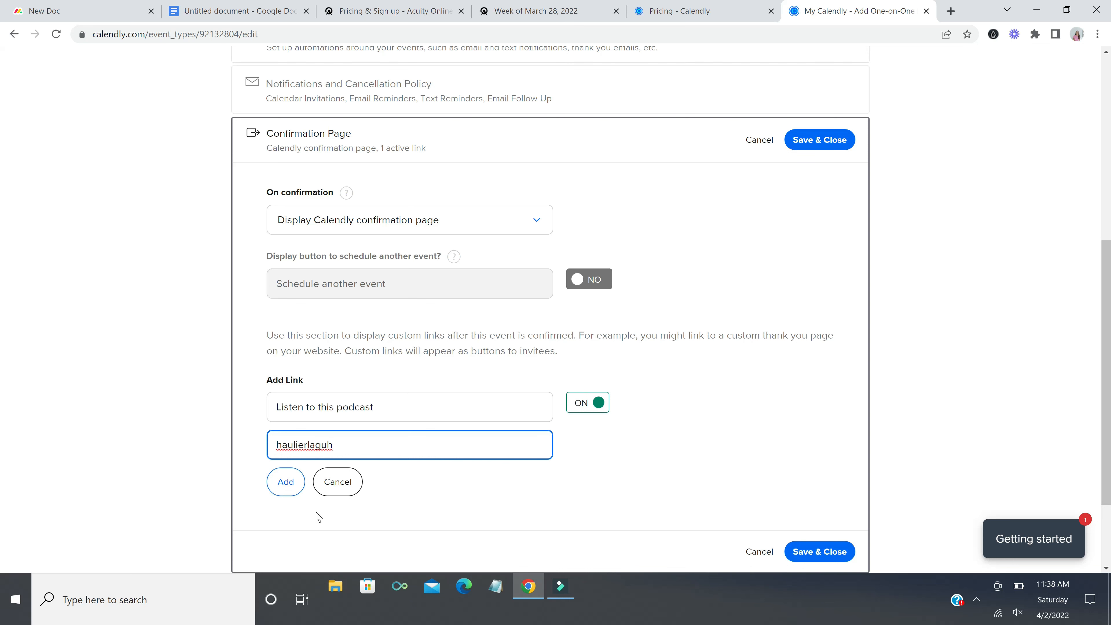
left_click(295, 488)
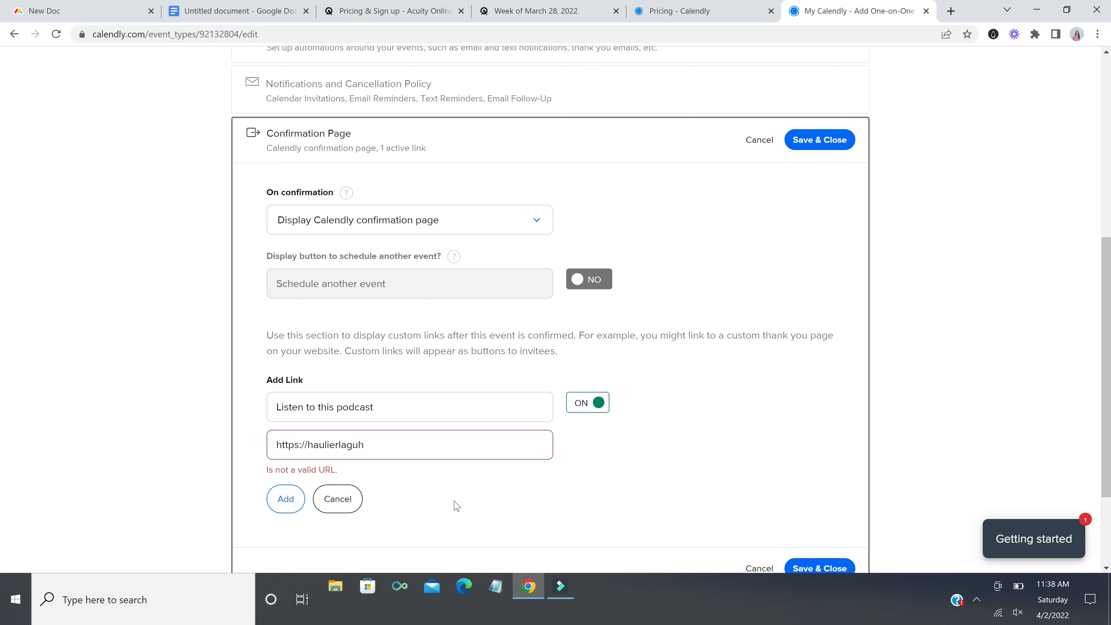
scroll(455, 506, "down", 1)
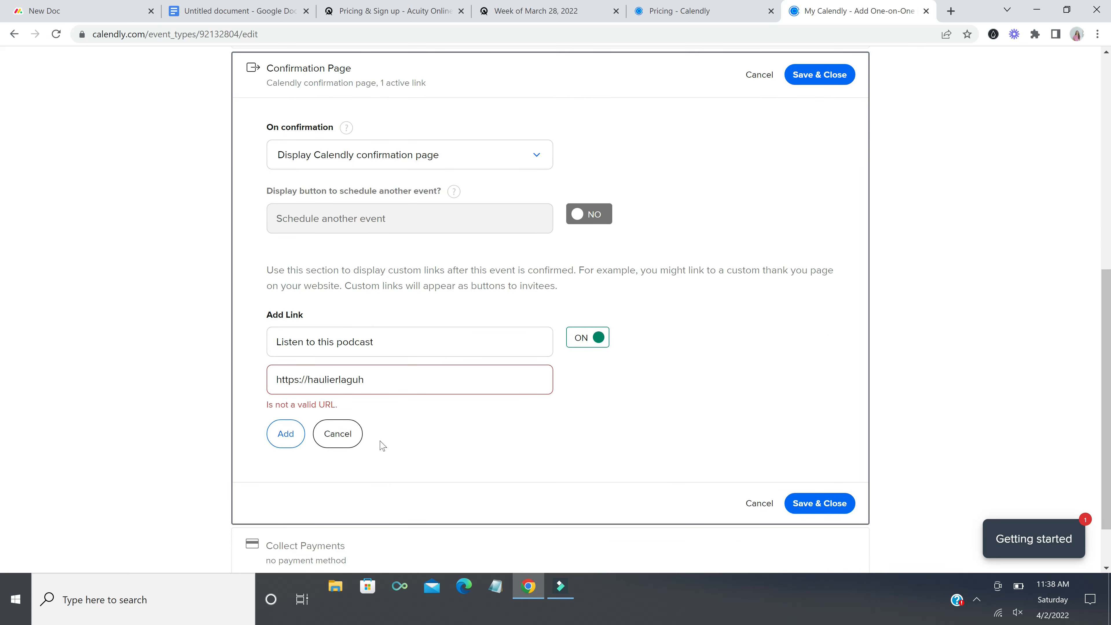
left_click(345, 434)
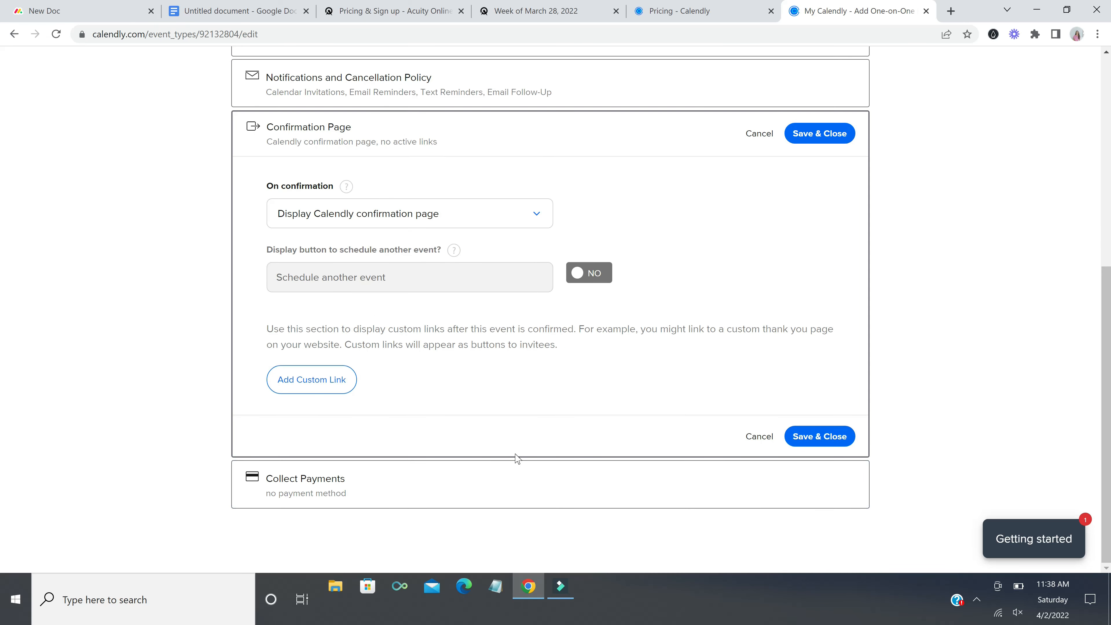
left_click(822, 438)
- Set Collect Payments to accept payments with Stripe for 150.00 USD and save the section
left_click(516, 484)
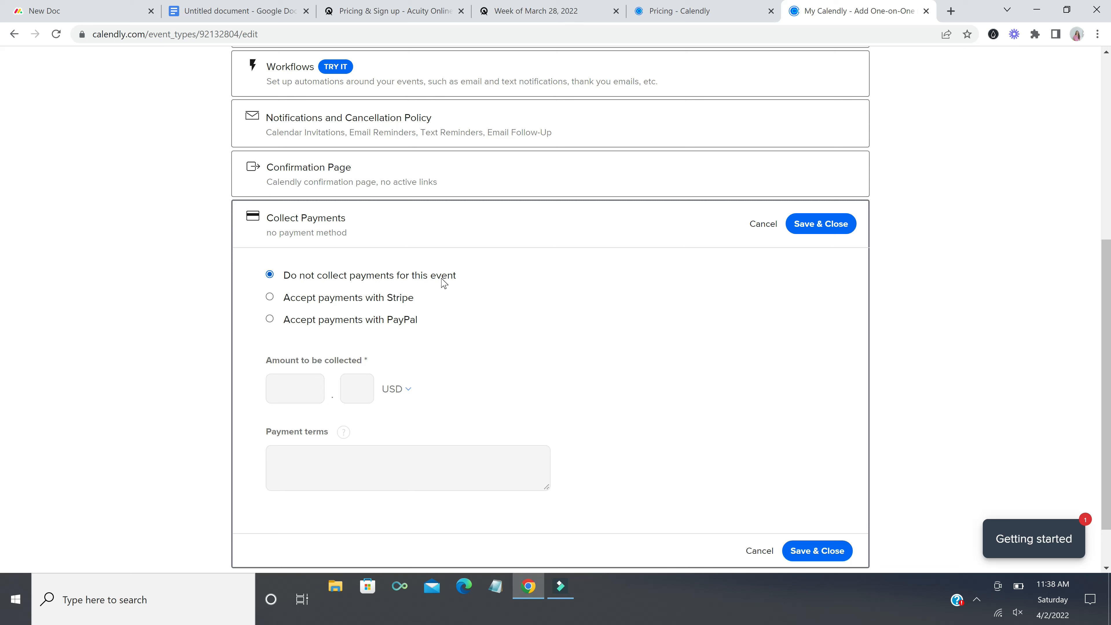
left_click(269, 297)
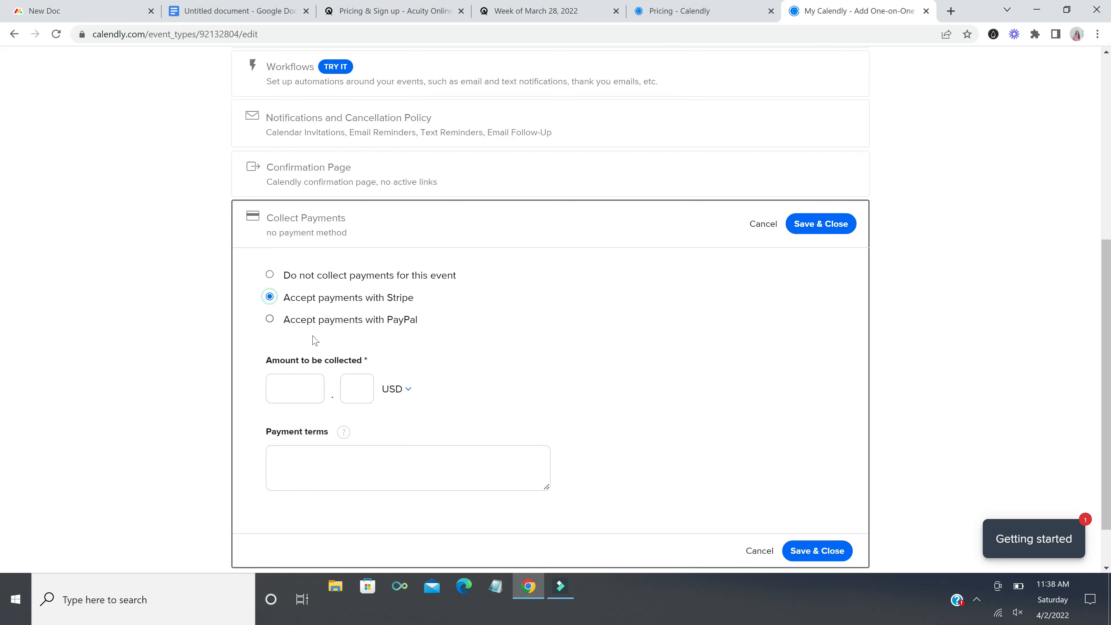
left_click(295, 389)
type("150")
key("Tab")
key("Tab")
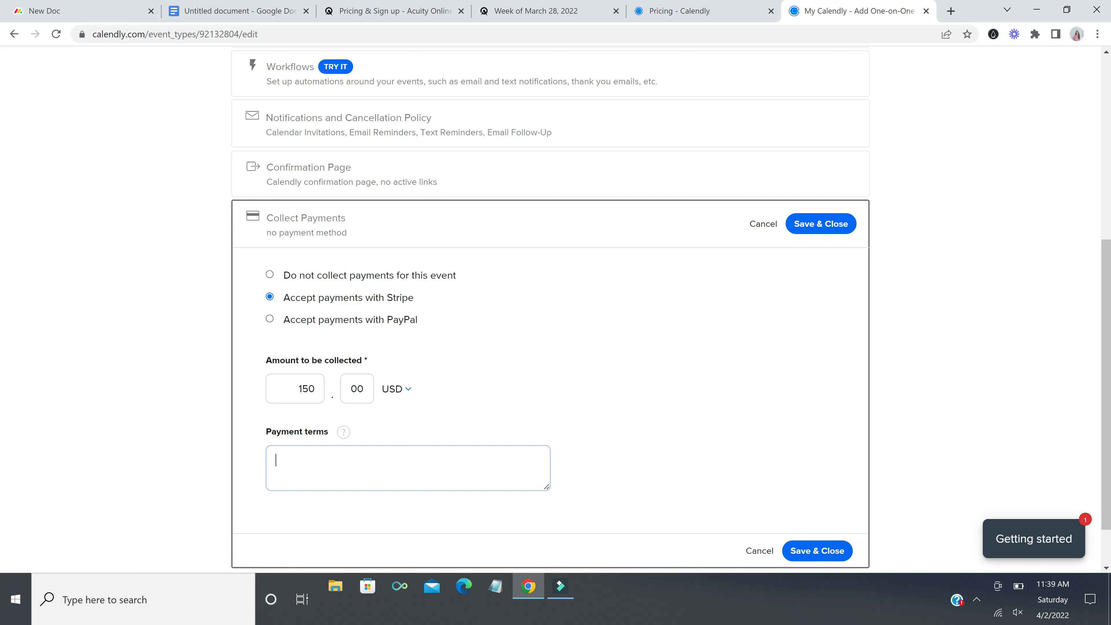
scroll(372, 466, "down", 1)
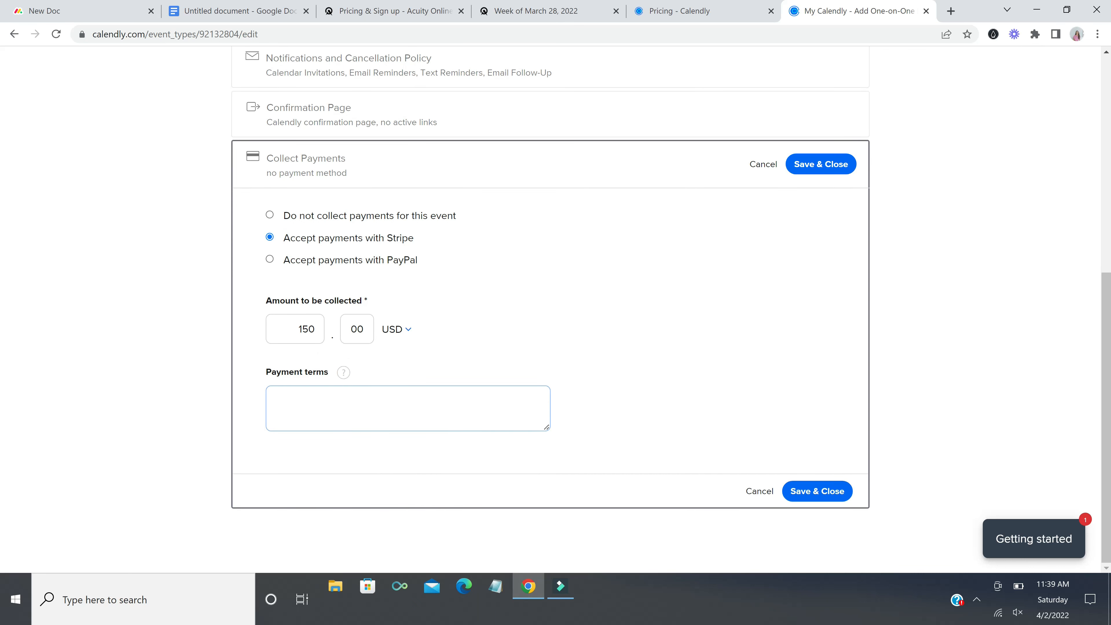
left_click(817, 491)
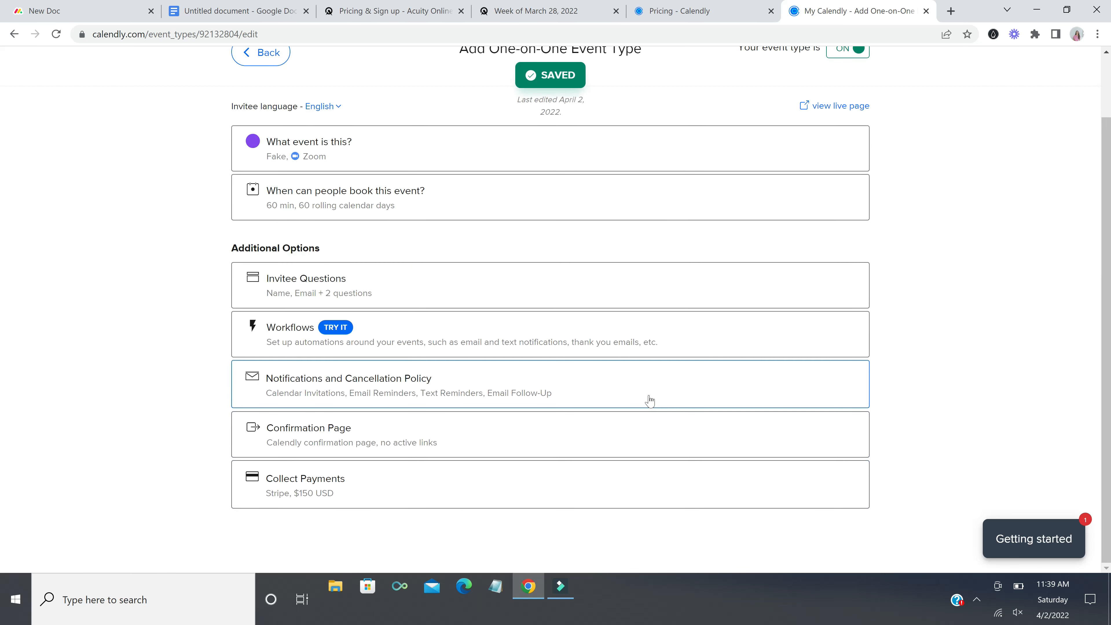
- Open the event's live booking page and choose the 10:00am slot on Tuesday, April 12
scroll(649, 401, "up", 1)
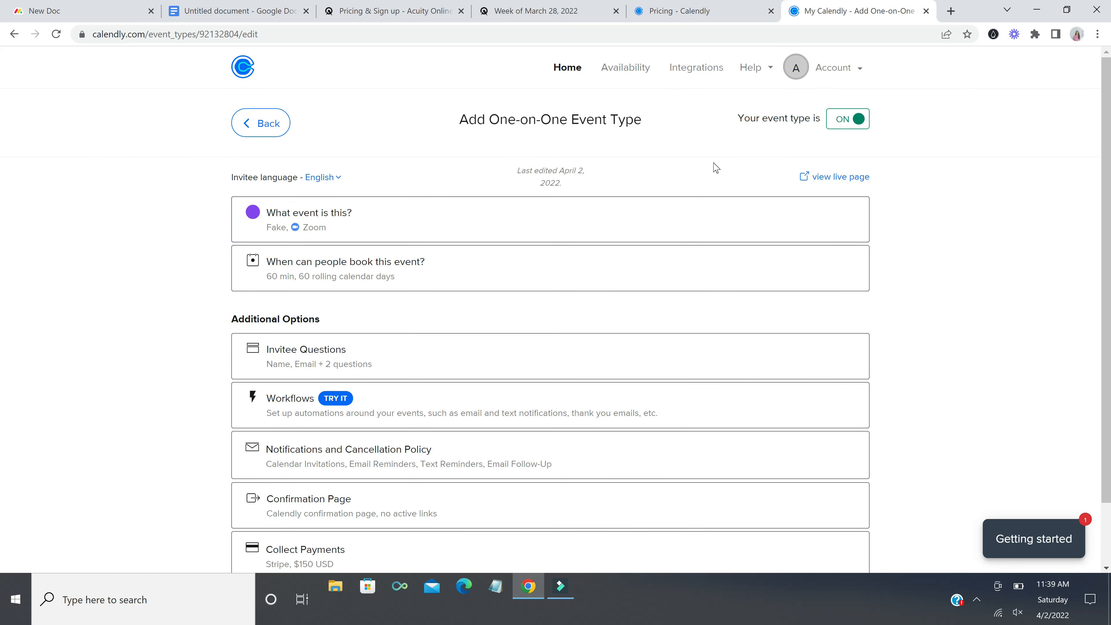
left_click(836, 177)
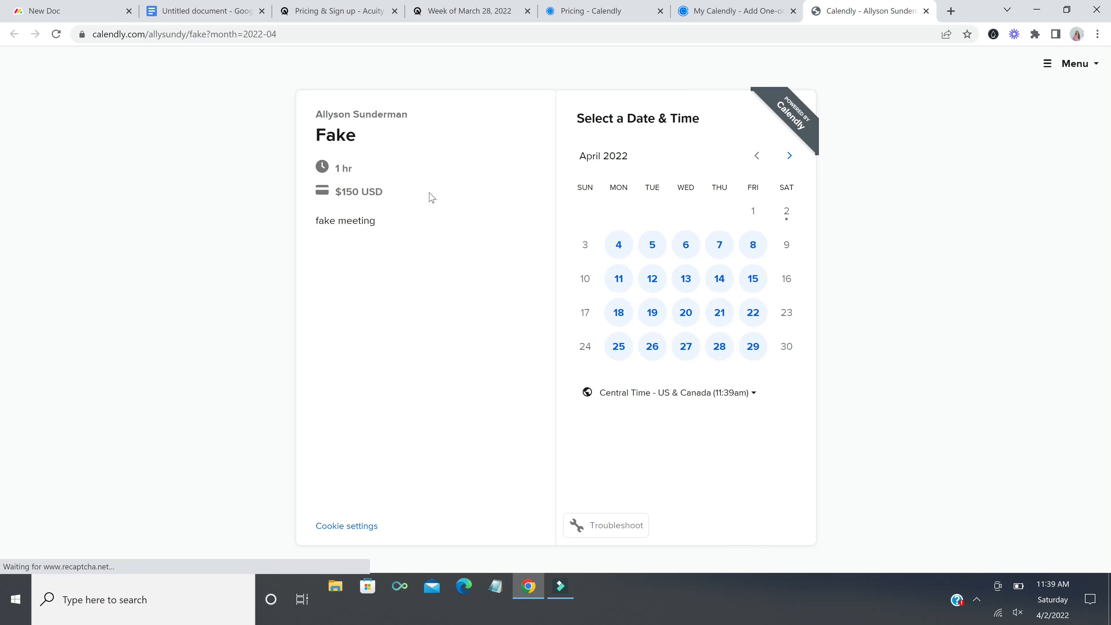
left_click(652, 278)
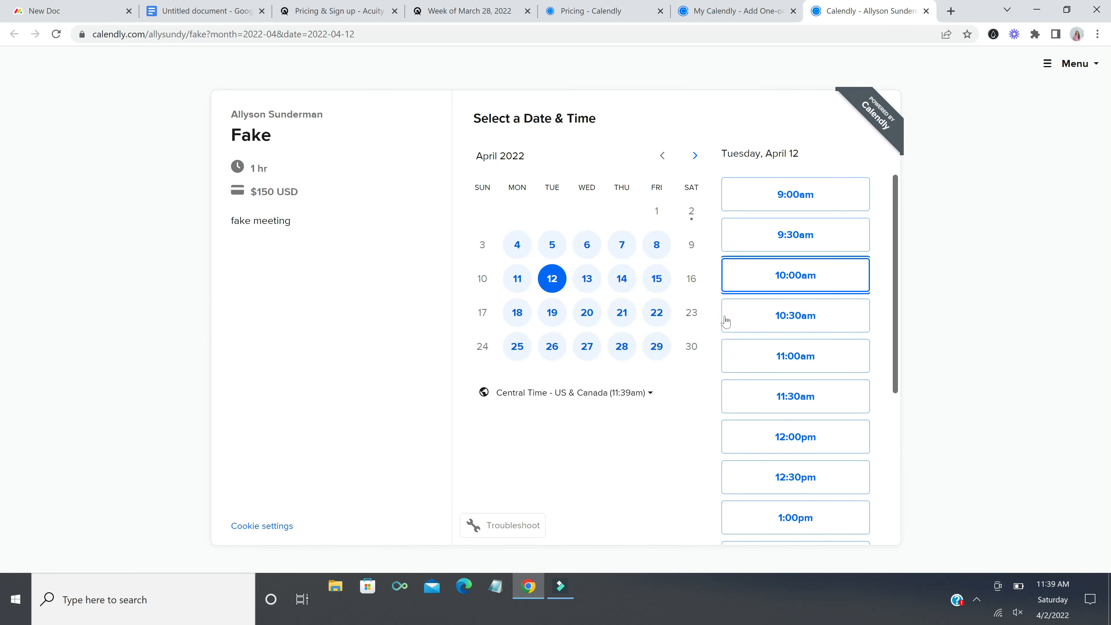
left_click(744, 275)
left_click(843, 286)
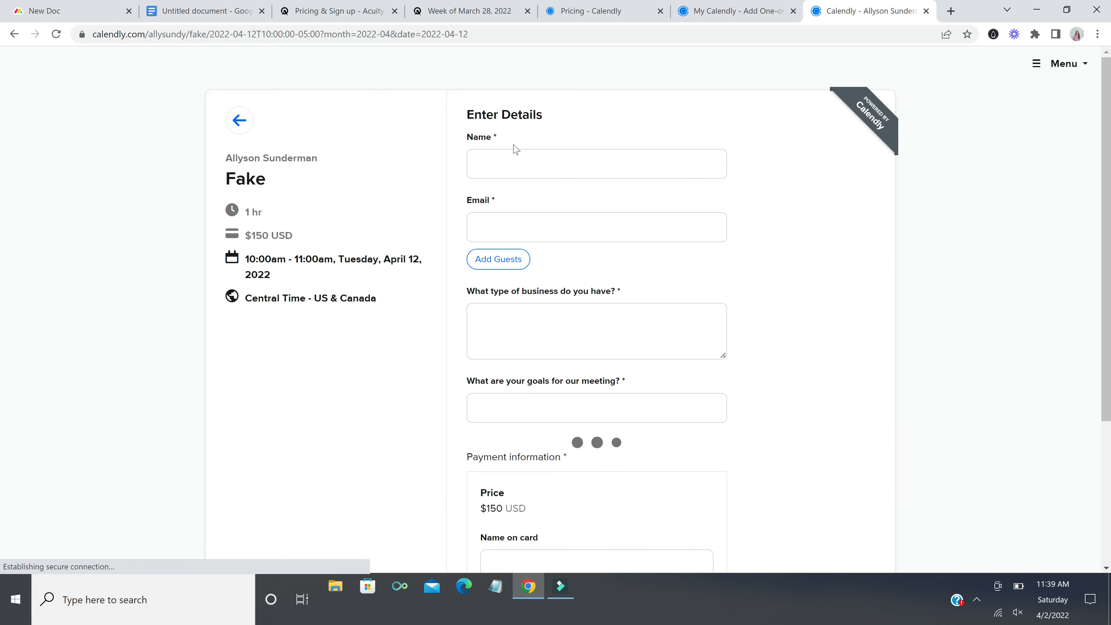
- Examine the booking form's contact fields, invitee questions, text message opt-in and Stripe payment section
scroll(515, 149, "down", 3)
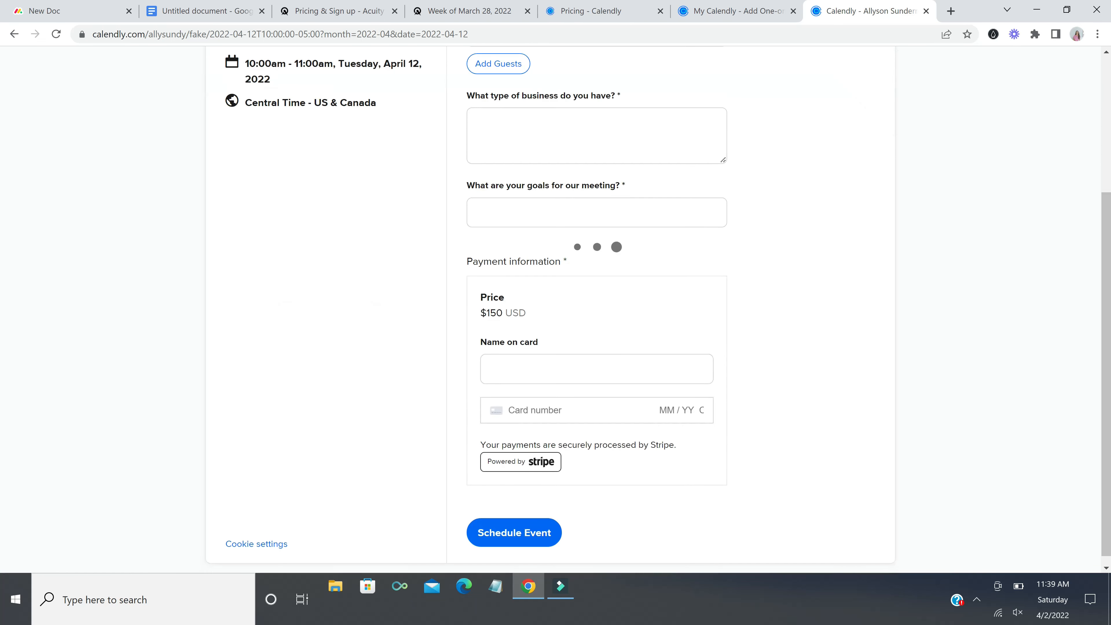
scroll(551, 306, "down", 2)
left_click(509, 188)
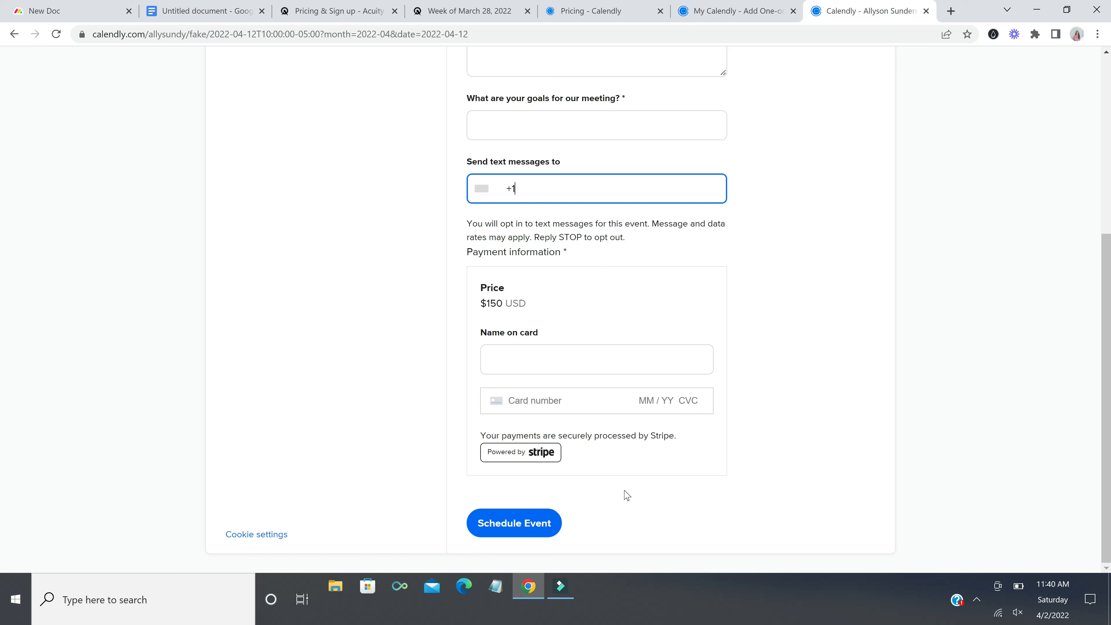
left_click(527, 525)
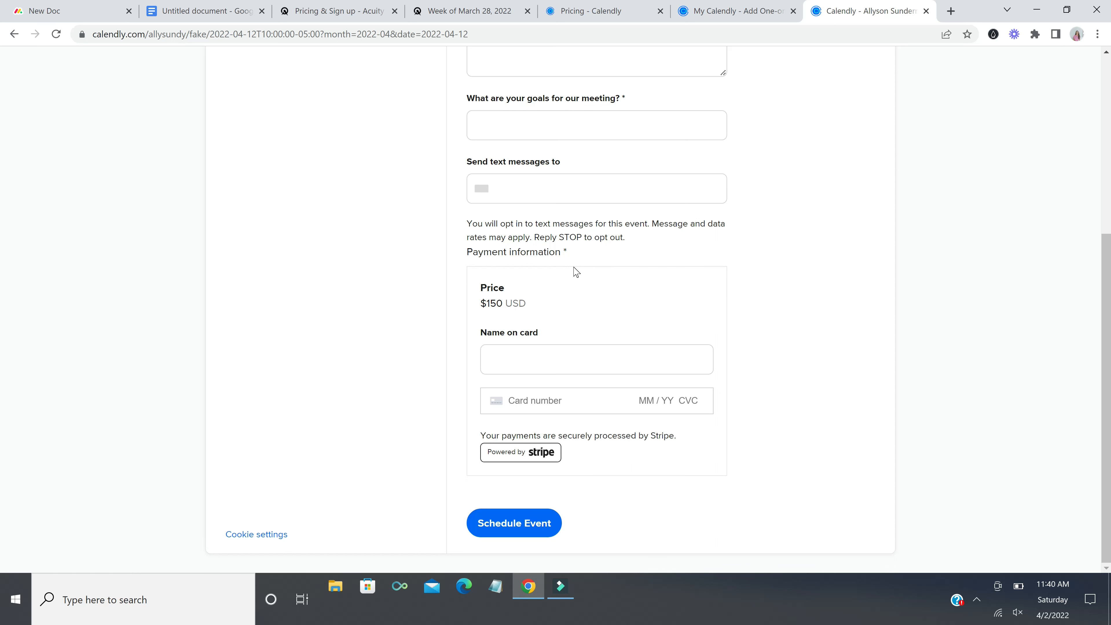
scroll(555, 272, "up", 6)
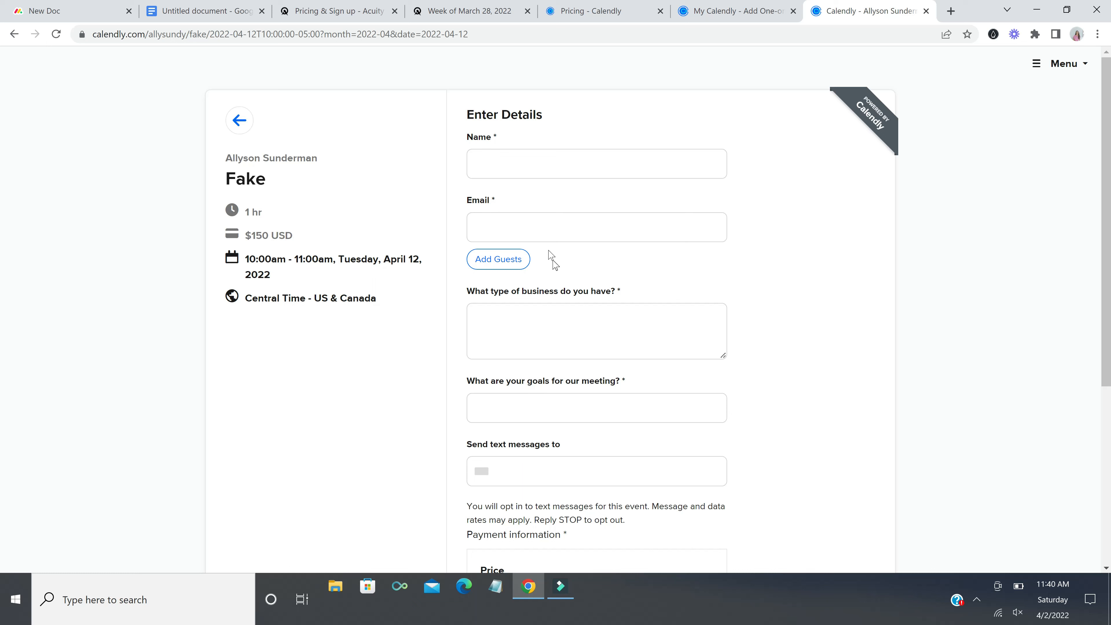
- Leave the booking form, return to the Calendly home page and open its Workflows
left_click(240, 120)
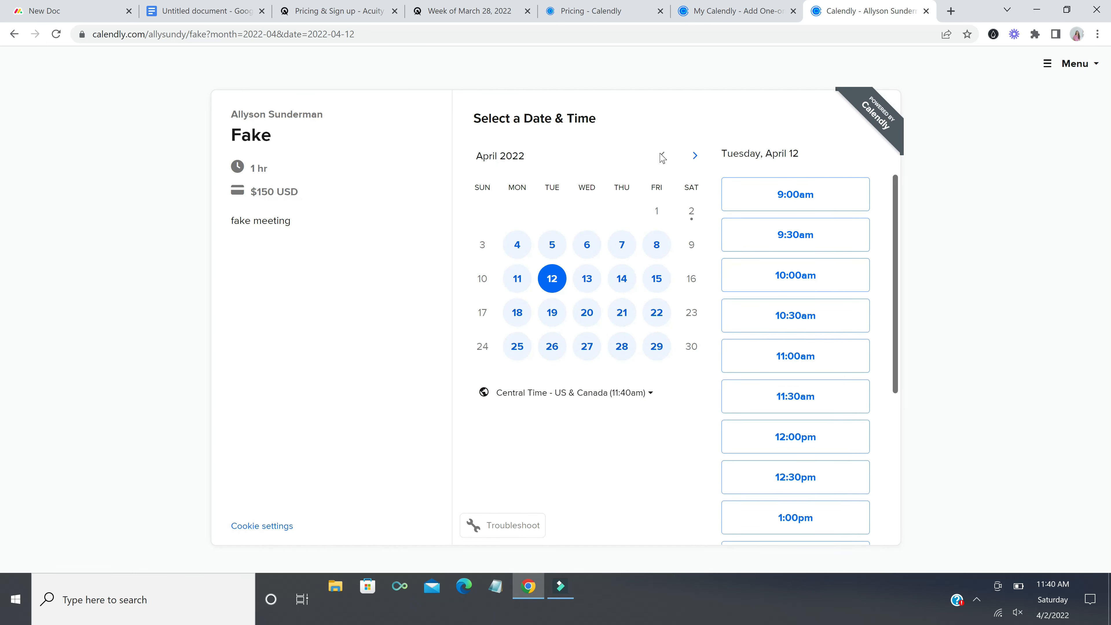
left_click(1072, 67)
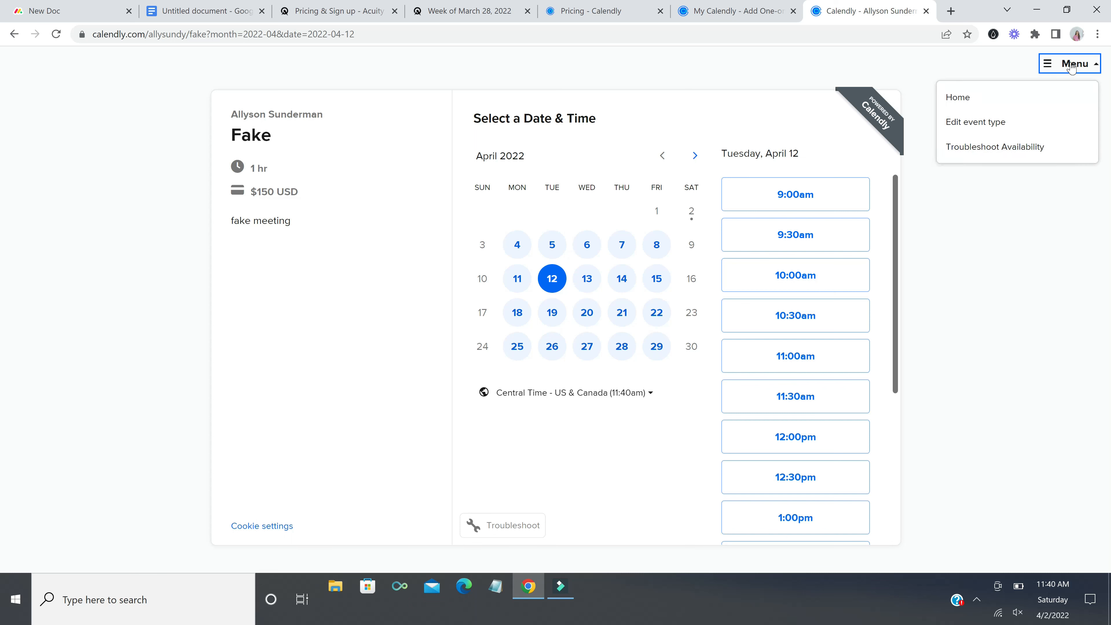
left_click(1030, 100)
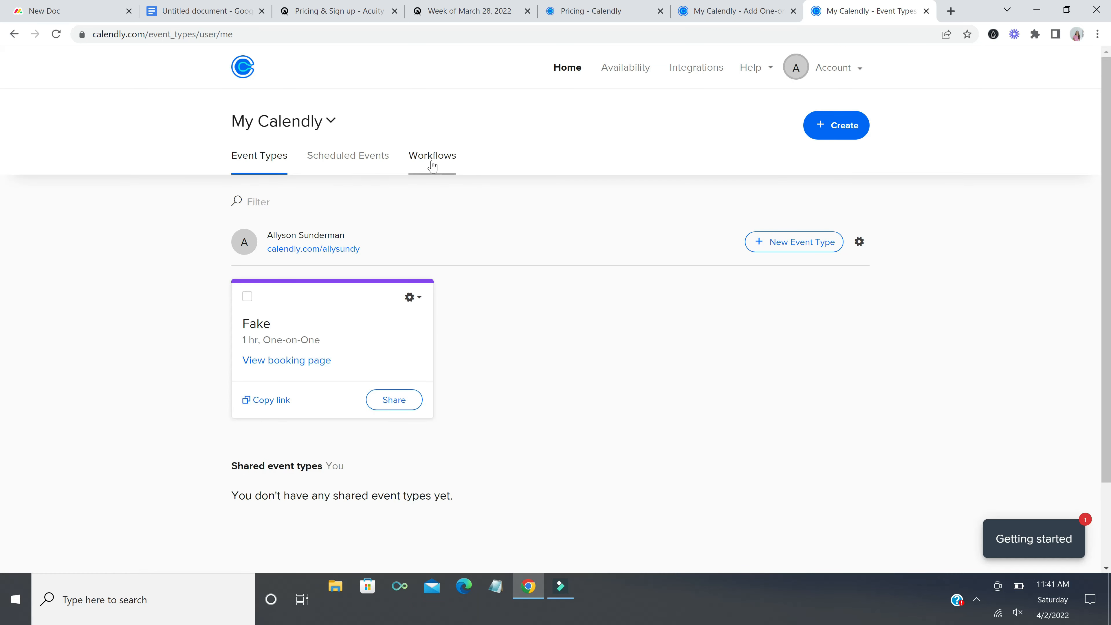
left_click(434, 160)
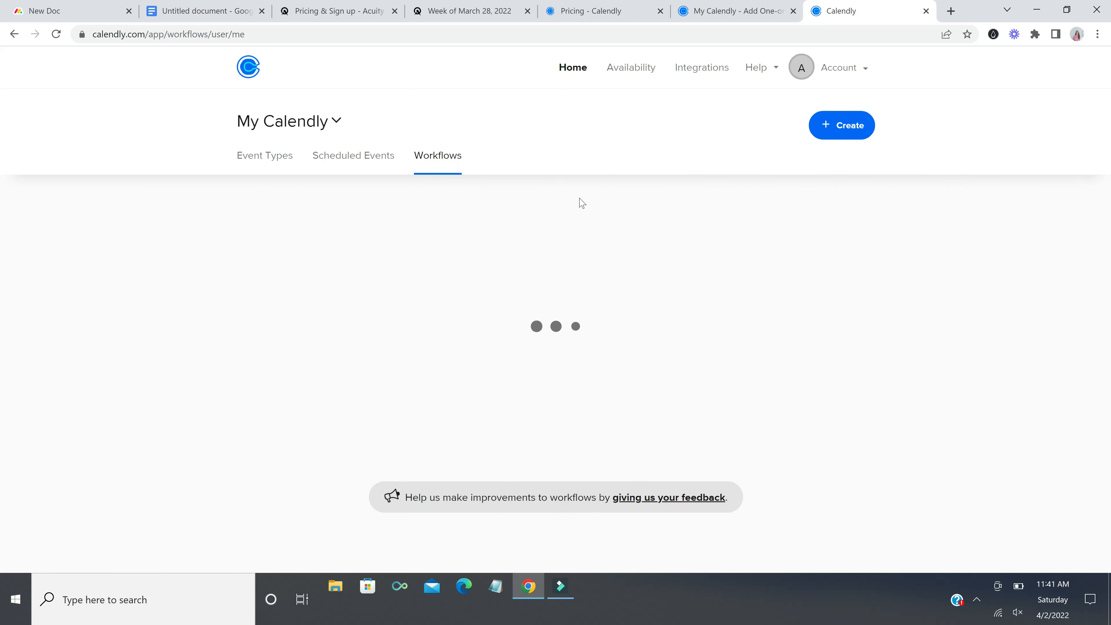
- Review the common workflow templates and open the Email reminder to invitee workflow
scroll(844, 311, "down", 5)
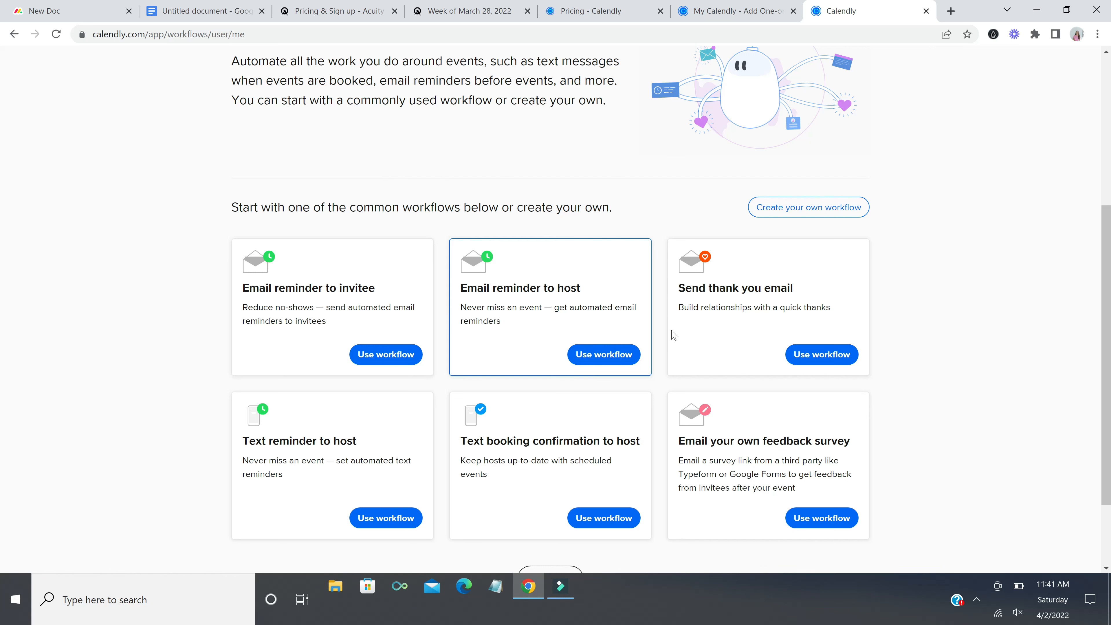
scroll(727, 392, "down", 1)
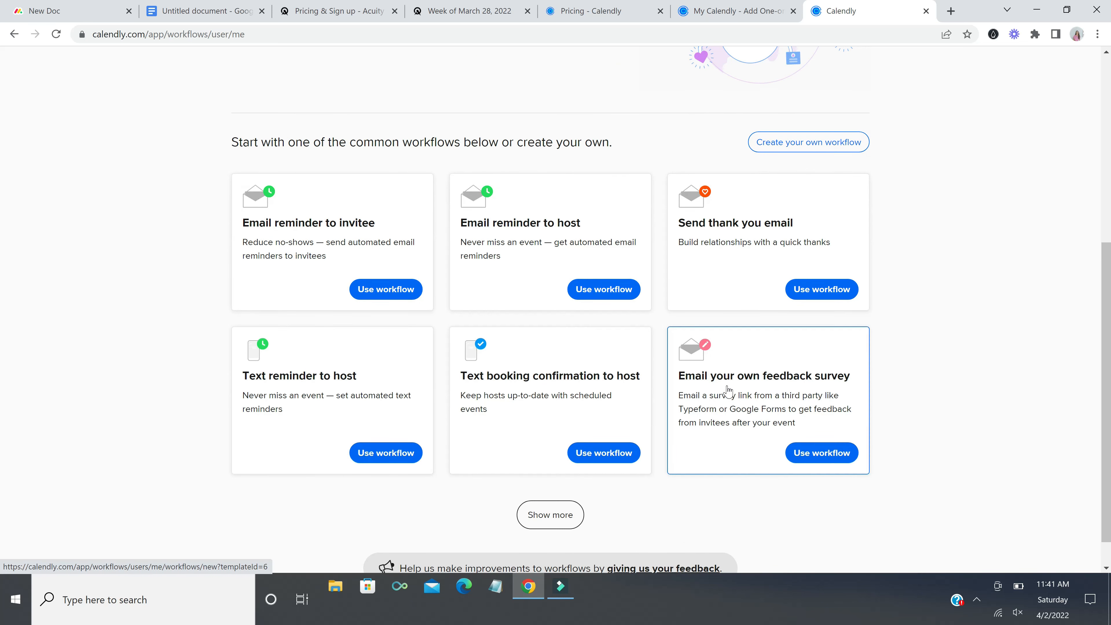
scroll(682, 398, "down", 1)
left_click(370, 256)
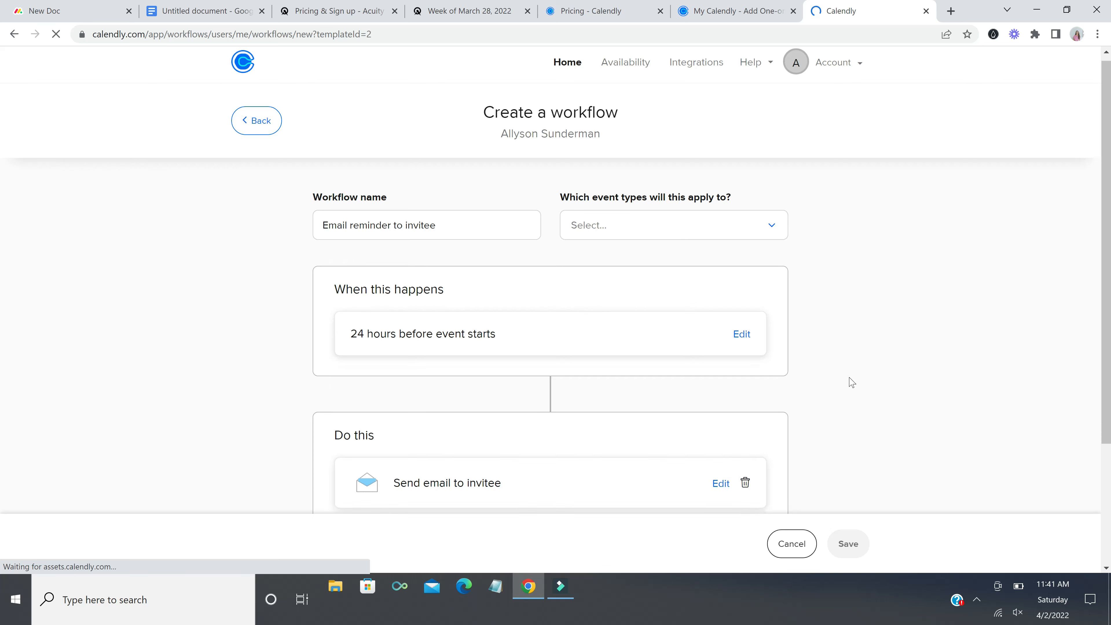
- Check which action types can be added to the workflow, and cancel adding an action
scroll(850, 382, "down", 3)
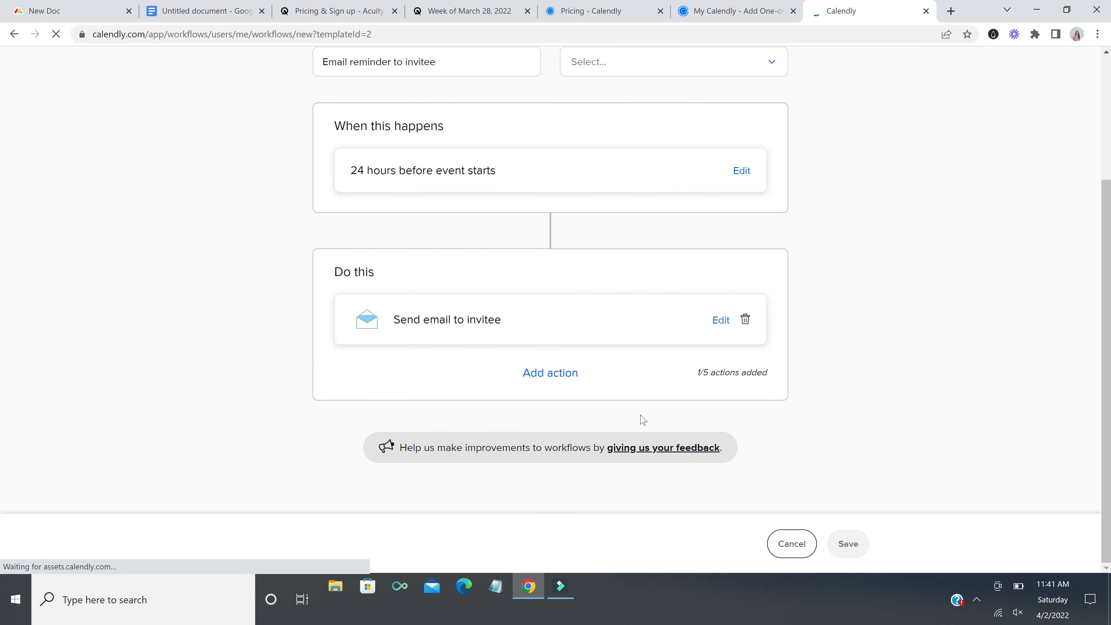
left_click(552, 375)
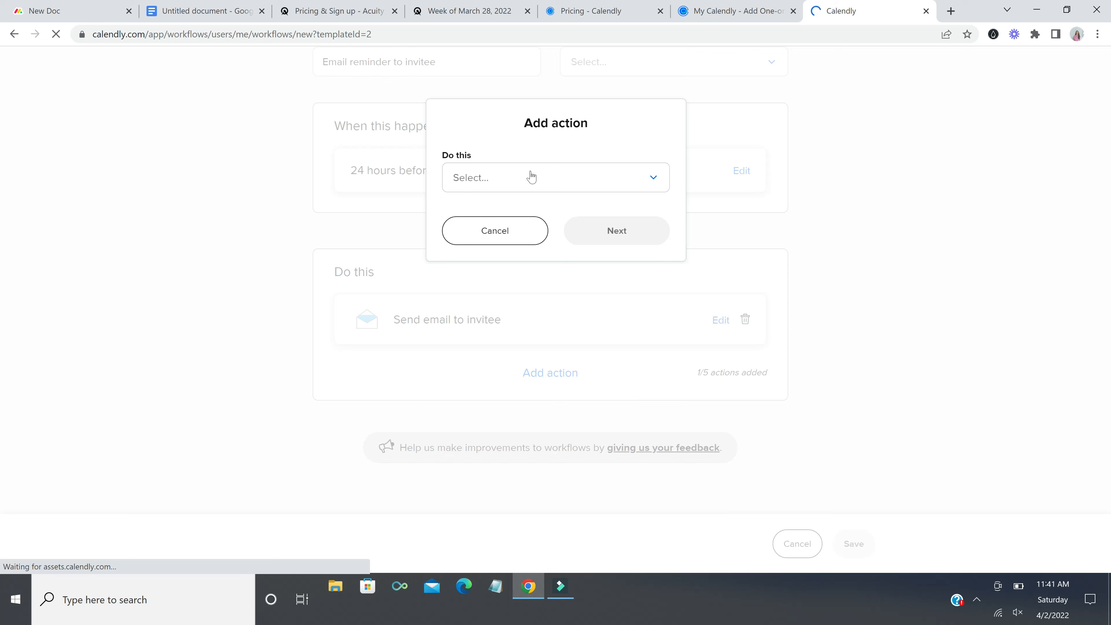
left_click(531, 176)
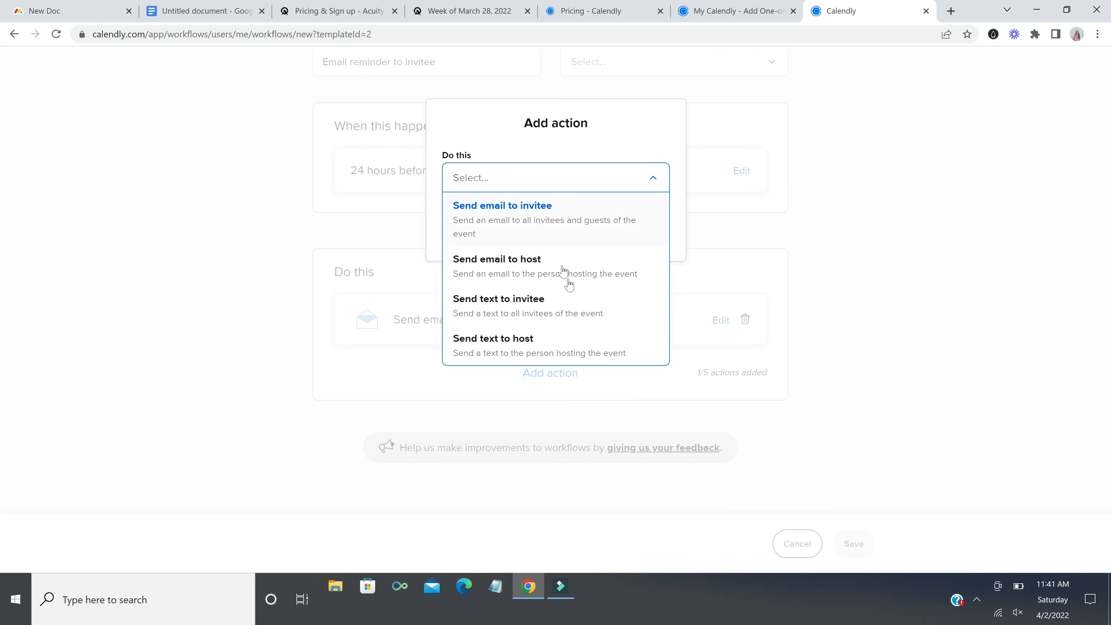
left_click(651, 178)
left_click(517, 239)
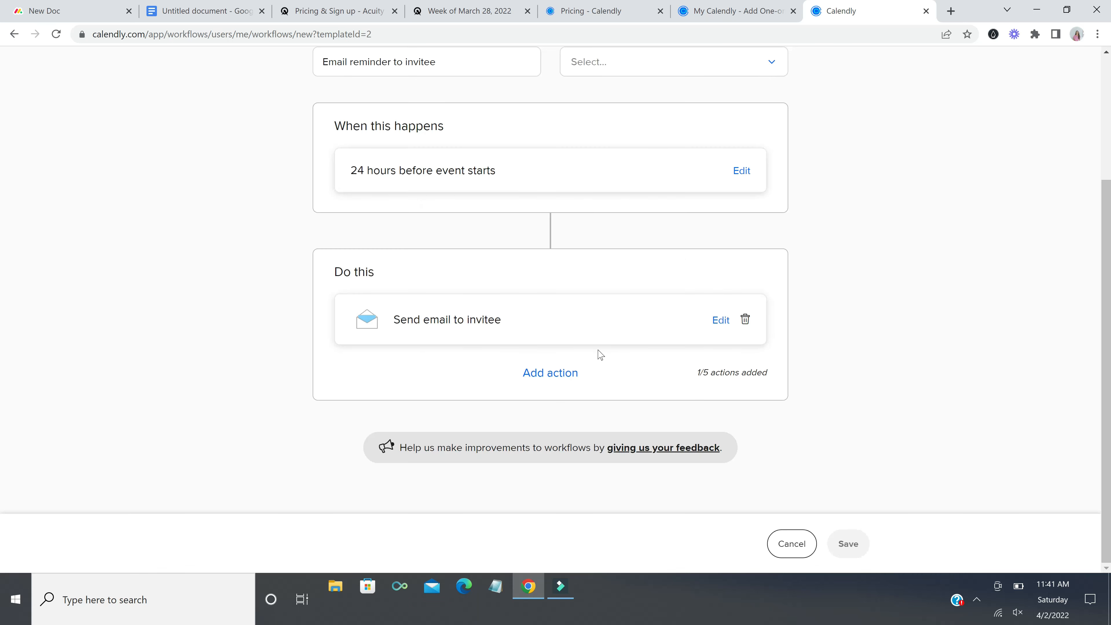
- Review the workflow's event type, trigger and action sections, including the trigger options, and close the trigger editor without changes
scroll(578, 193, "up", 3)
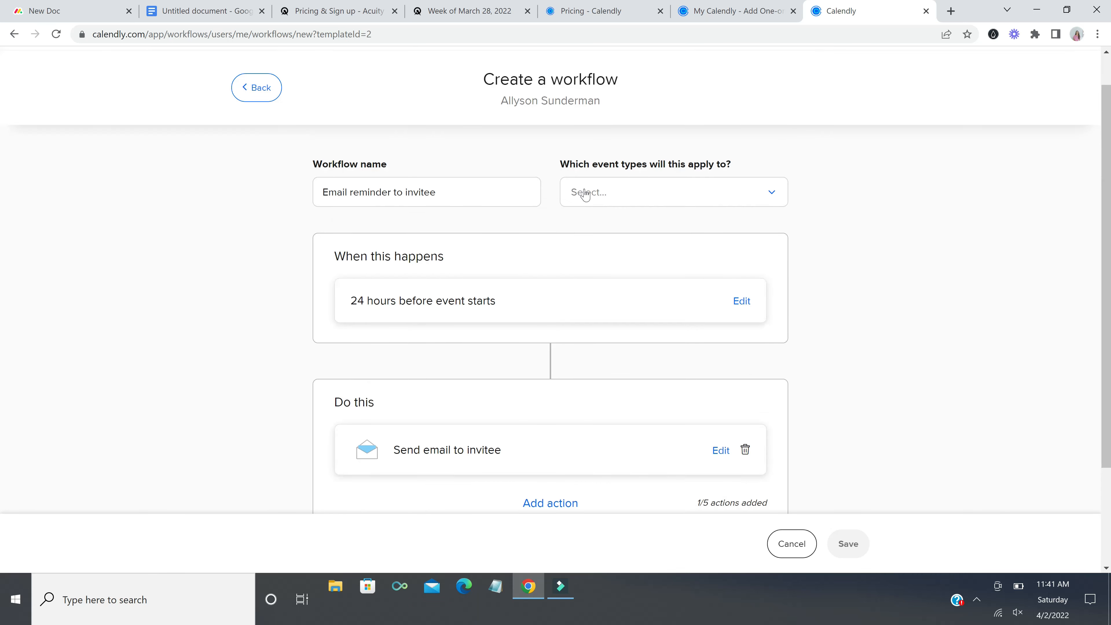
scroll(588, 226, "down", 3)
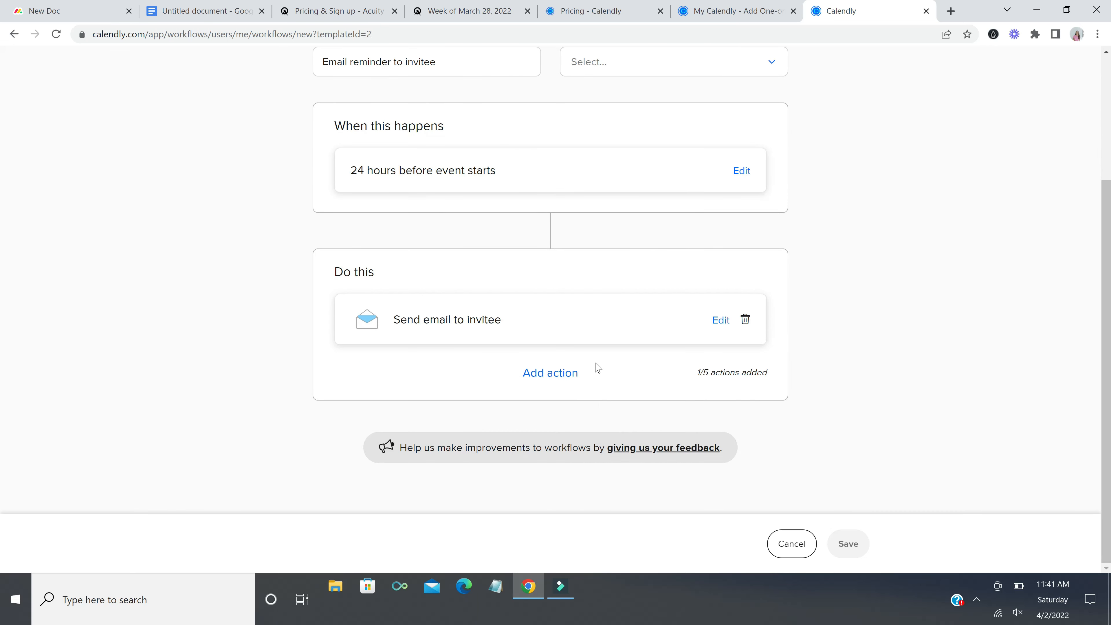
scroll(597, 367, "up", 3)
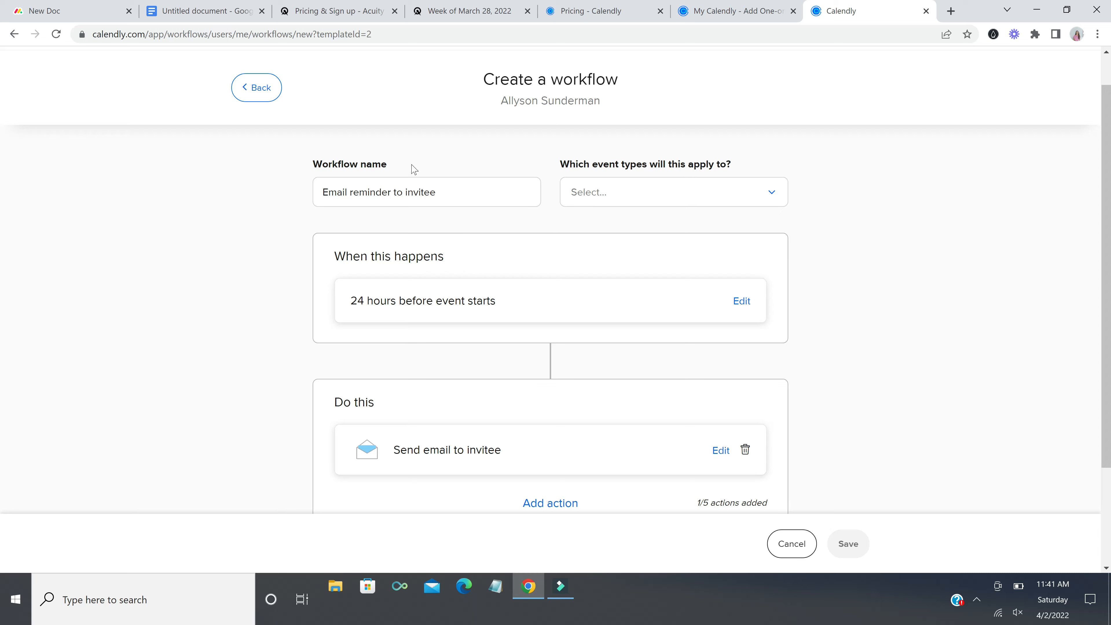
left_click(618, 316)
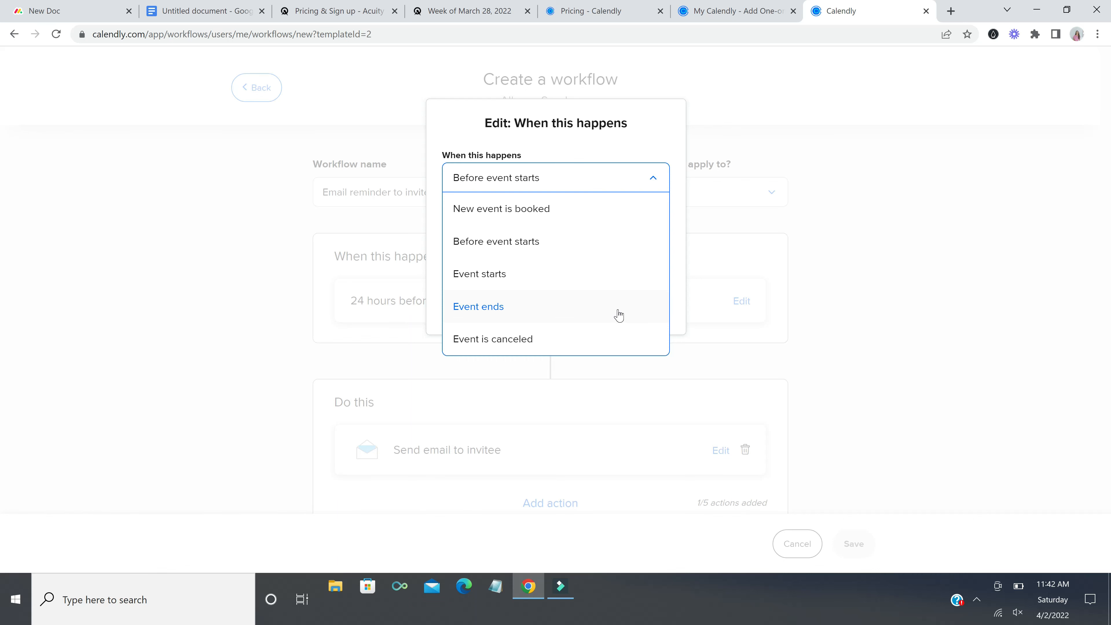
left_click(905, 272)
scroll(907, 273, "up", 1)
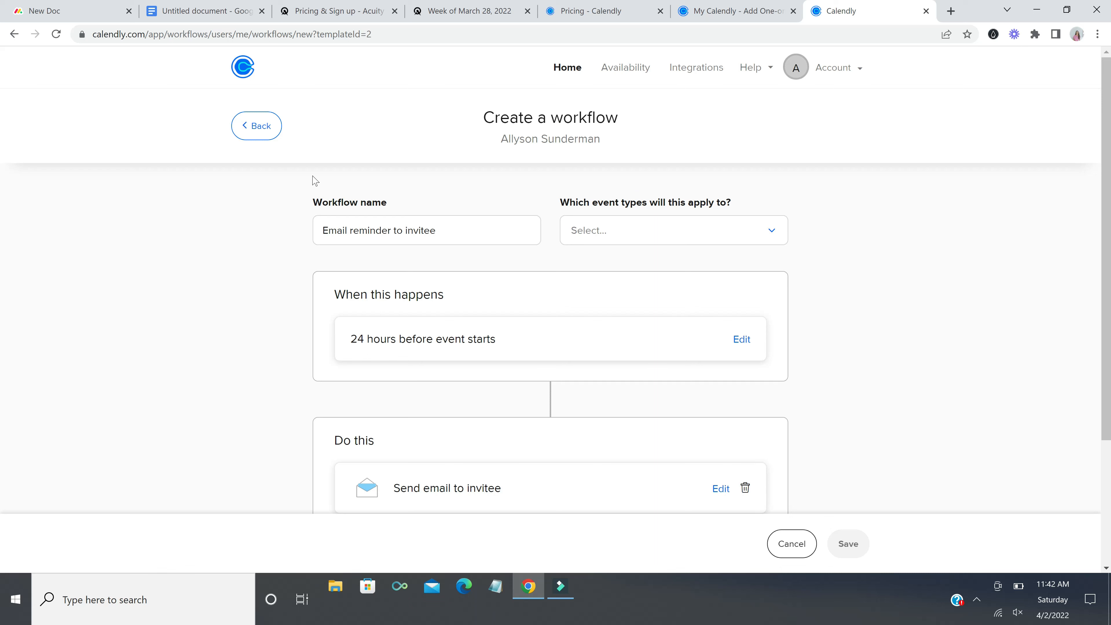
- Leave the workflow setup without saving and open Account Settings
left_click(262, 127)
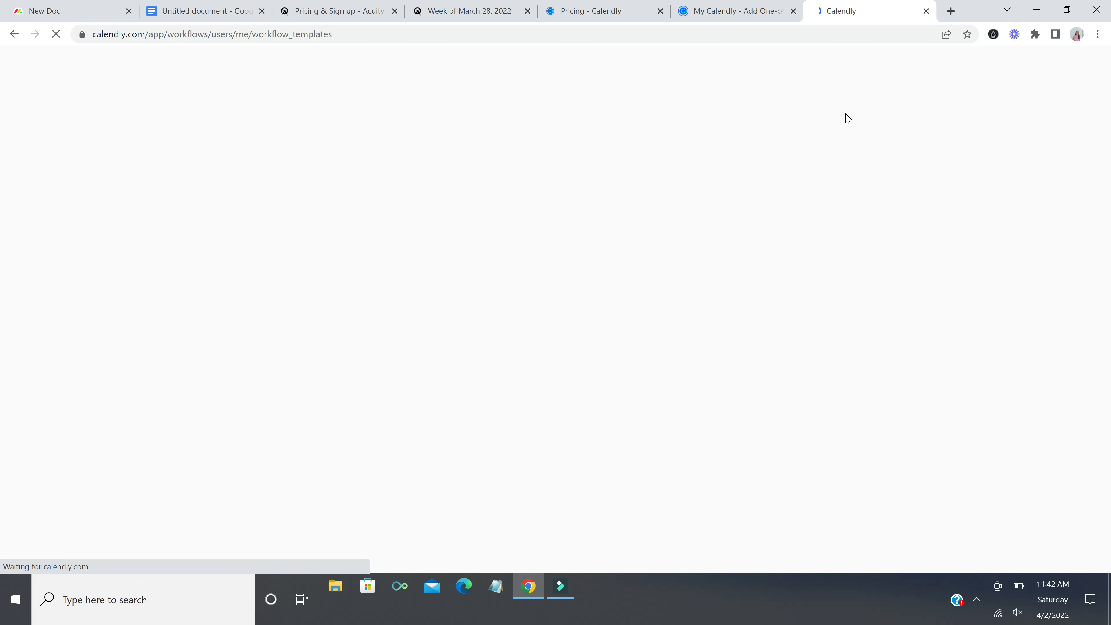
left_click(849, 68)
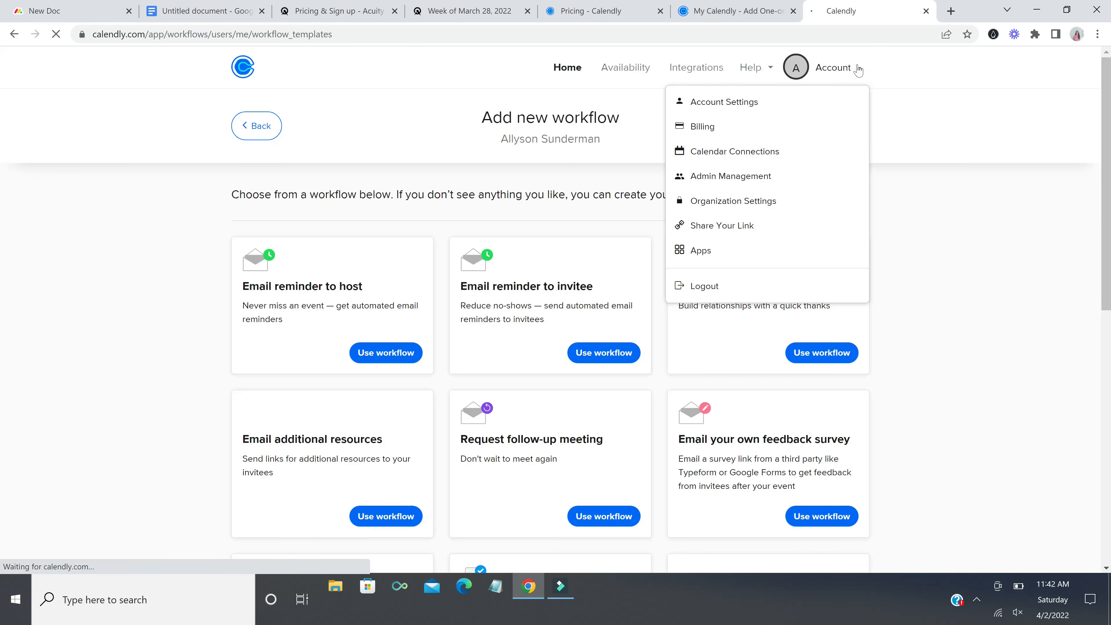
left_click(761, 114)
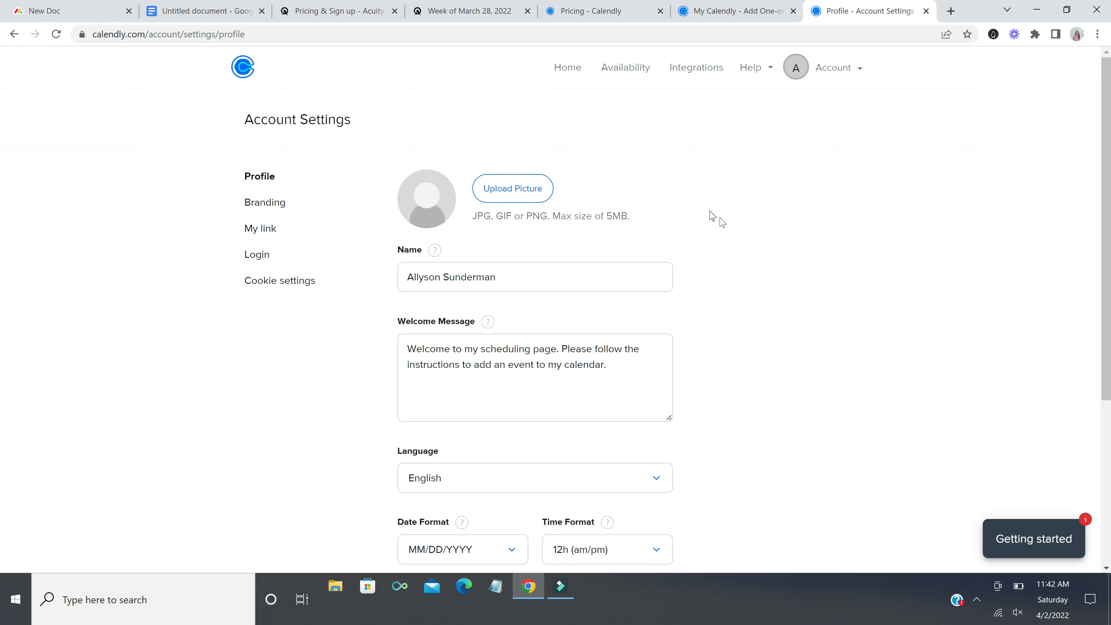
- Append "- Business Strategist" to the name in the account profile
scroll(756, 300, "down", 1)
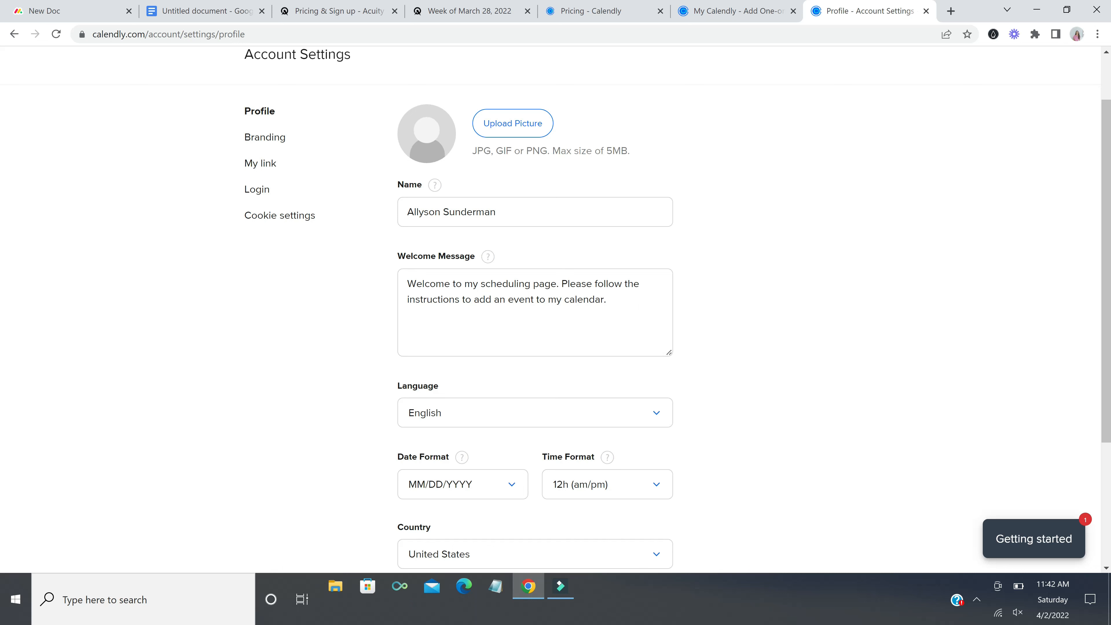
left_click(508, 211)
type("- Business Strategist")
key("Tab")
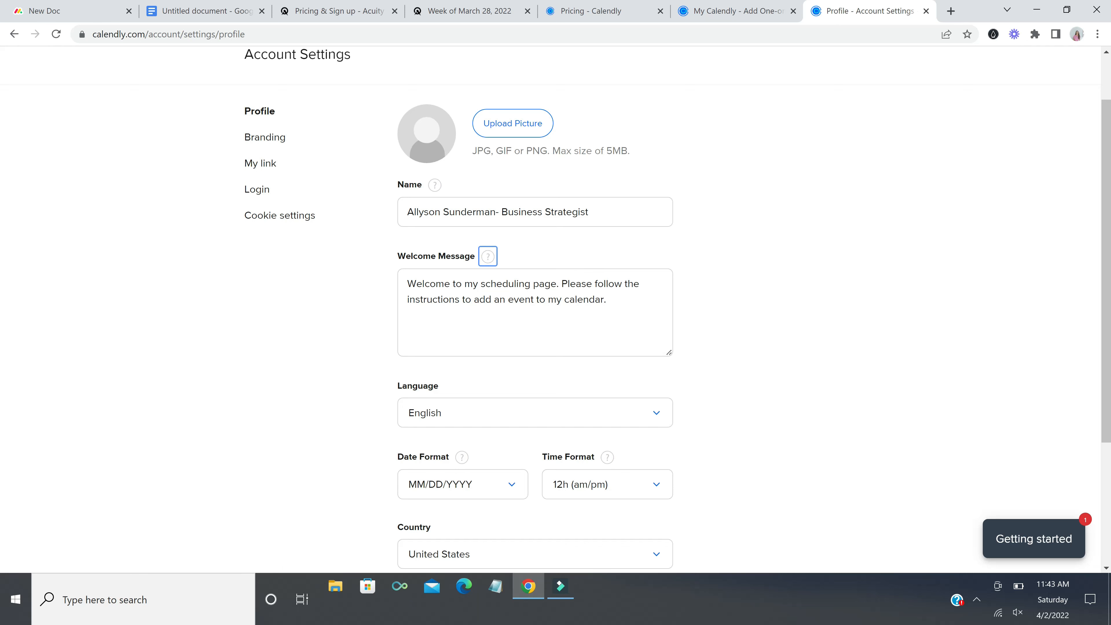
- Look at the available date format and time format options in the profile without changing them
scroll(465, 297, "down", 3)
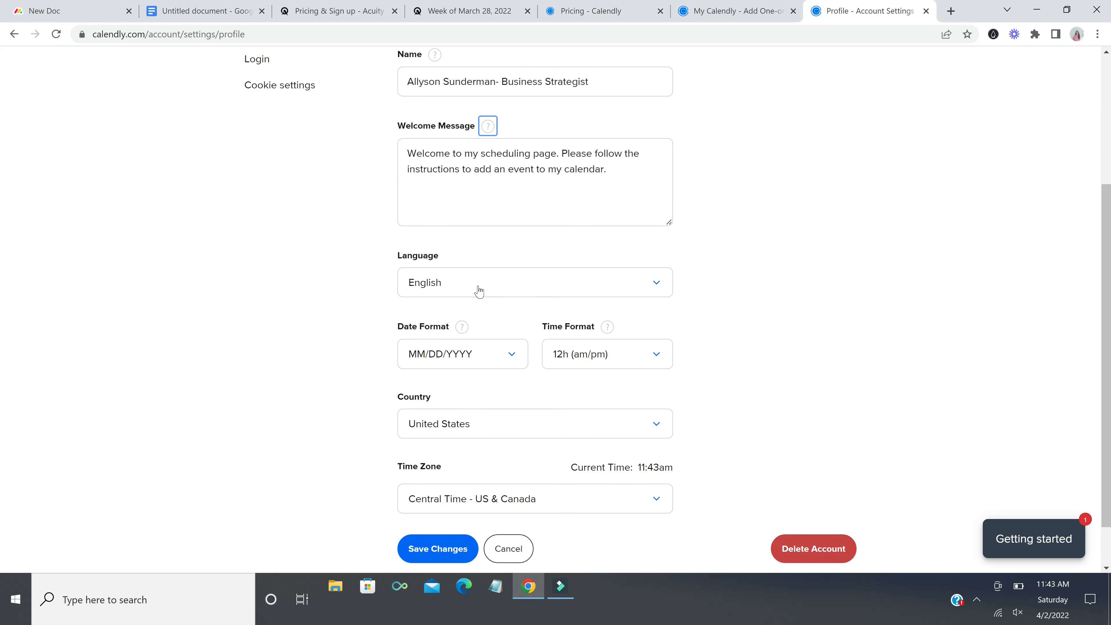
scroll(479, 292, "down", 1)
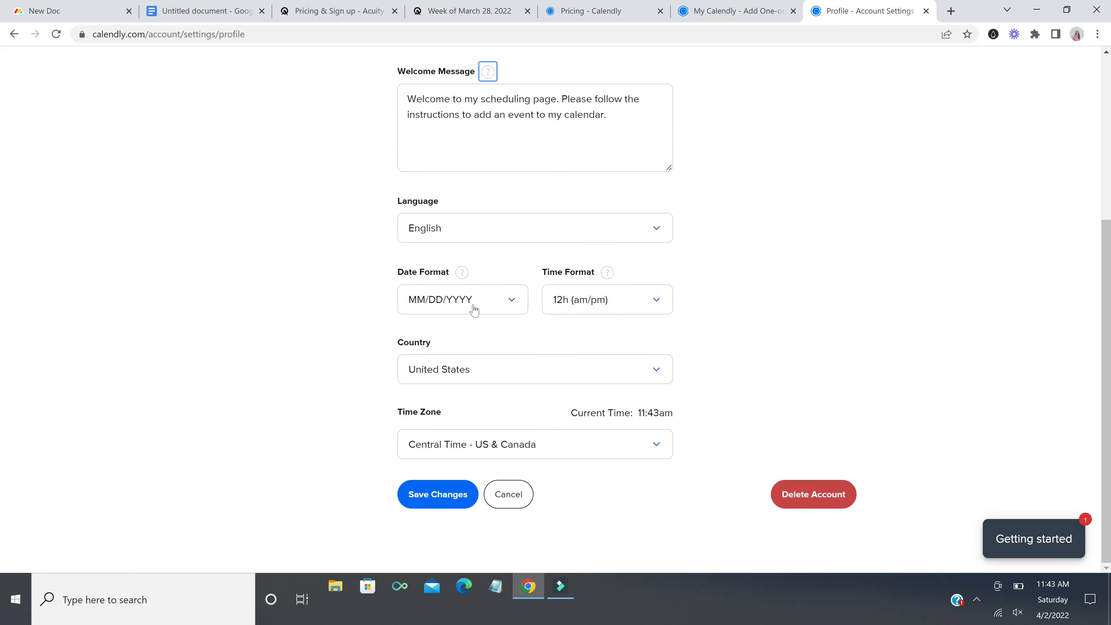
left_click(512, 300)
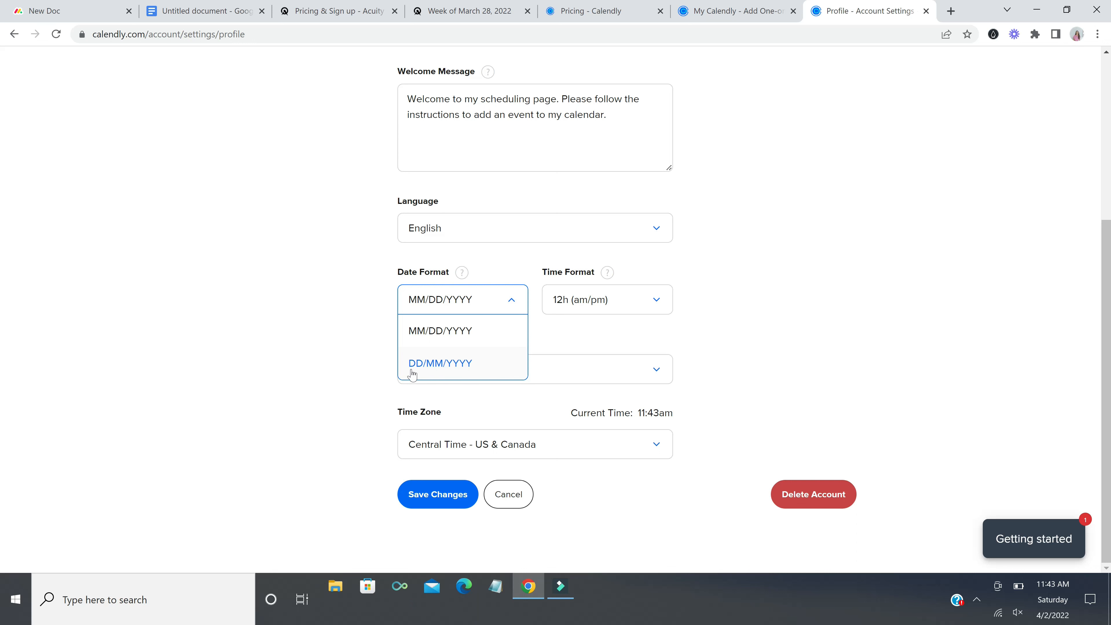
left_click(578, 348)
left_click(658, 300)
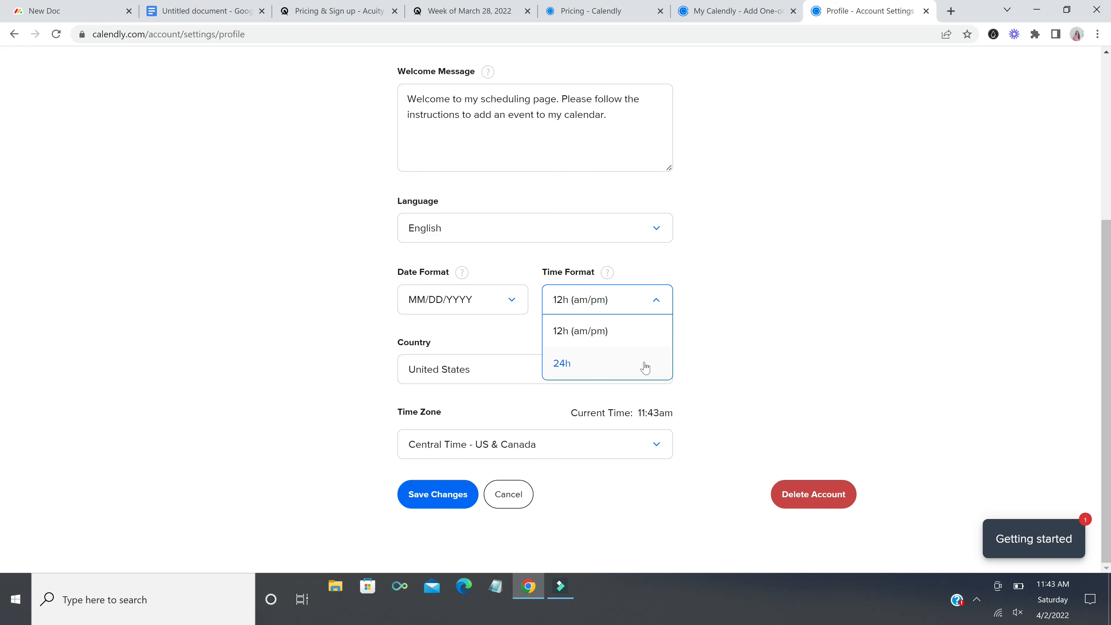
left_click(739, 358)
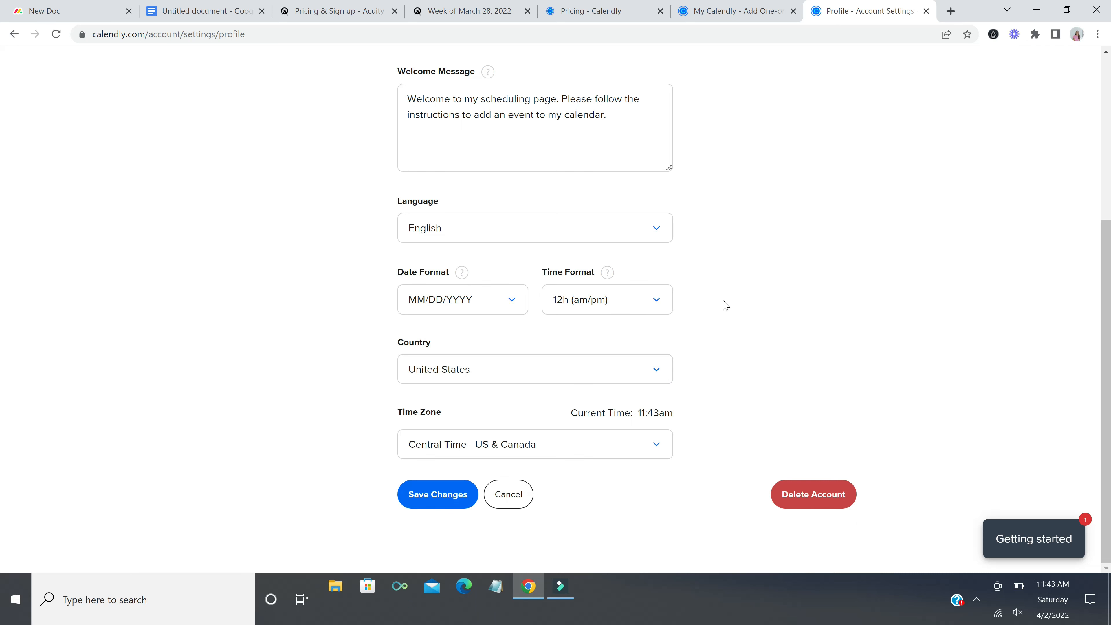
- Check the time zone options, leave the current zone selected and save the profile changes
left_click(658, 443)
left_click(705, 421)
left_click(443, 507)
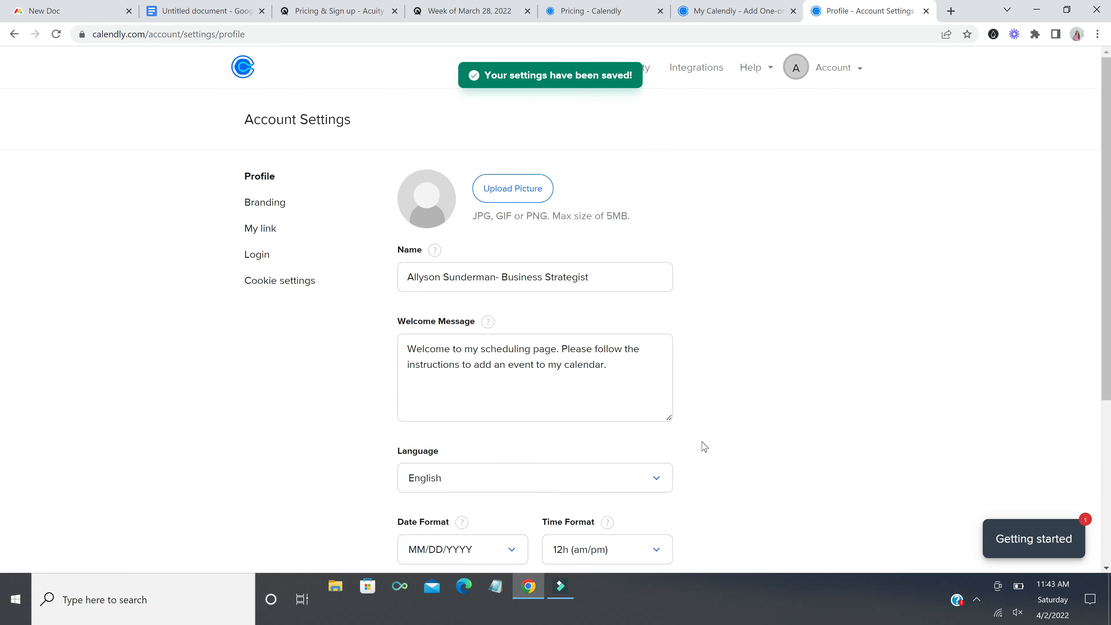
- Open the Branding account settings and switch Calendly Branding off and back on
left_click(263, 209)
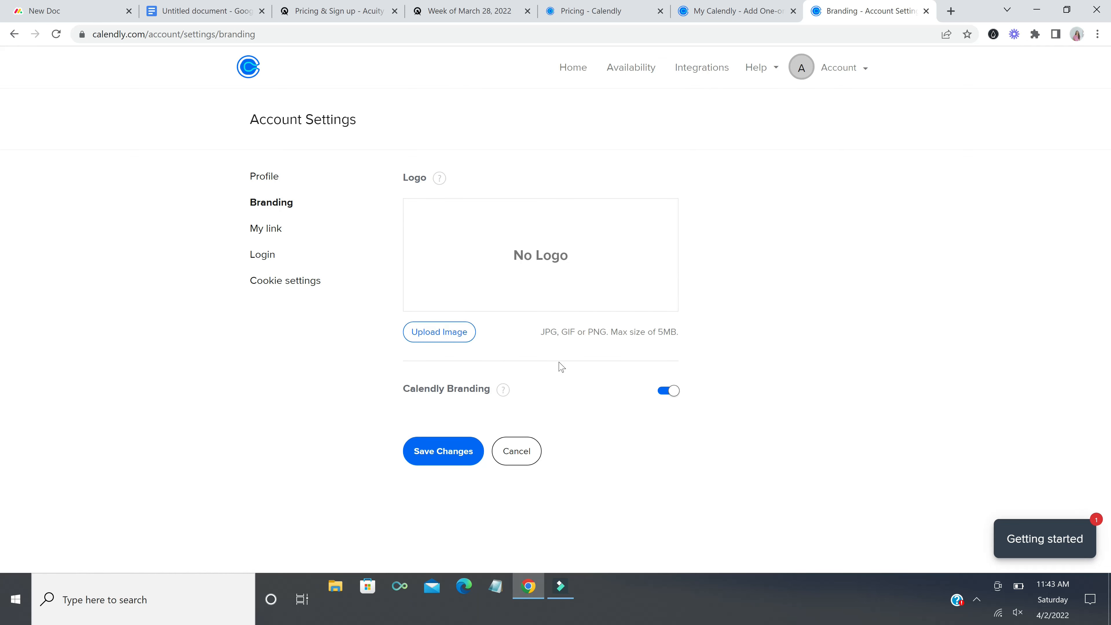
left_click(664, 392)
left_click(670, 393)
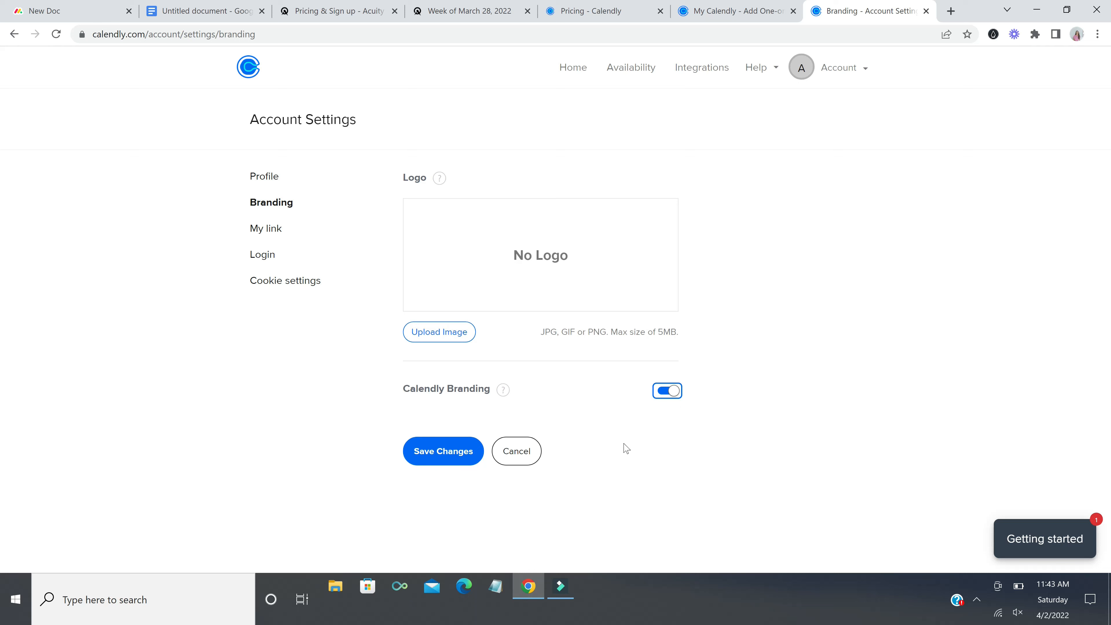